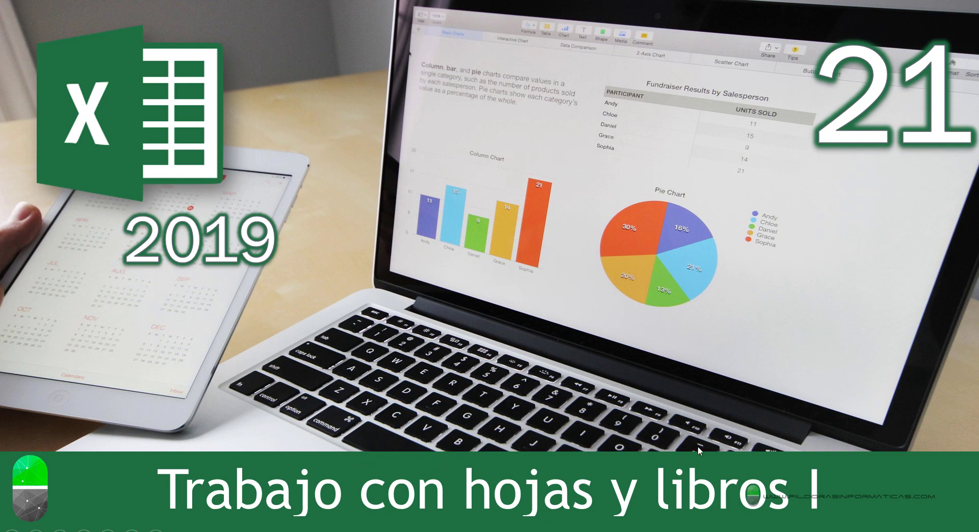
Advance from the Excel 2019 title card to the 'En este vídeo veremos...' agenda slide
click(567, 352)
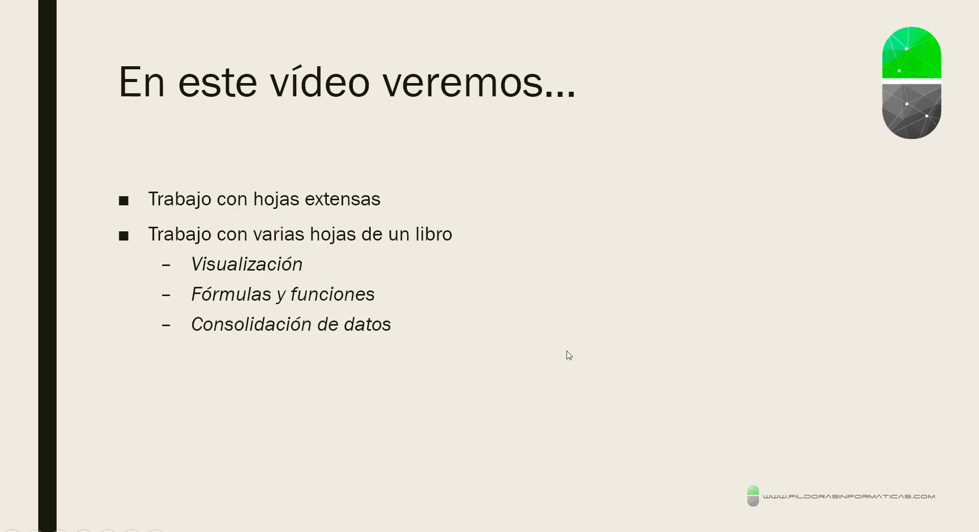
Ink-underline the two sheet topics and point arrows at Visualización and Fórmulas y funciones
key(ctrl+p)
drag(148, 216, 388, 216)
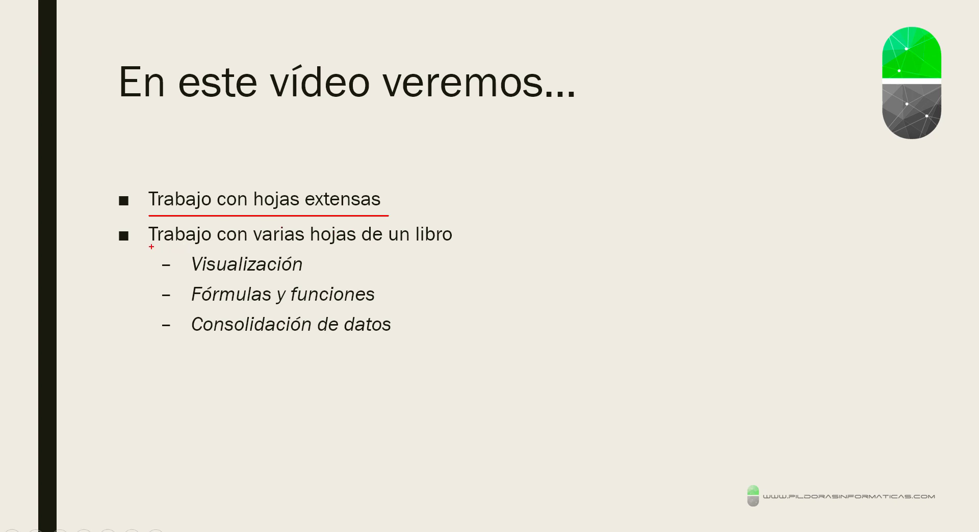
drag(152, 246, 457, 247)
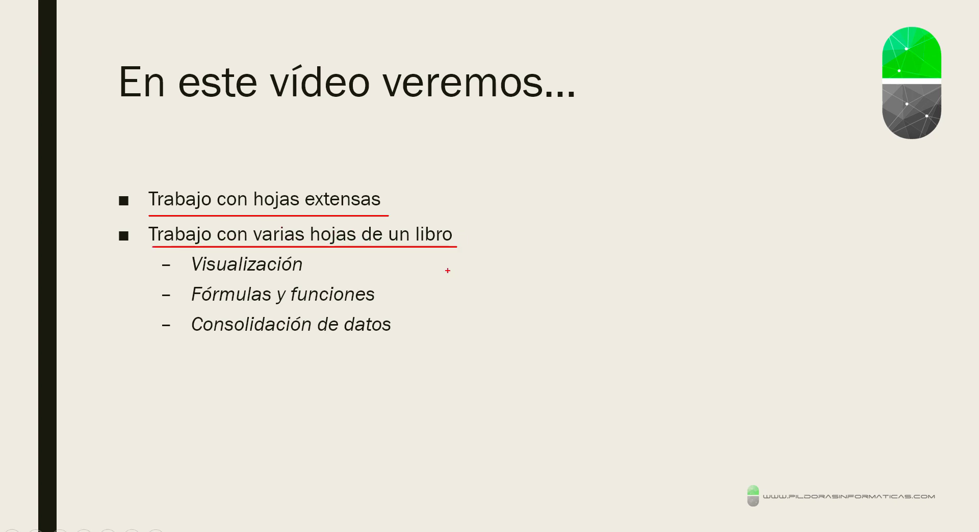
drag(319, 264, 380, 255)
drag(387, 296, 465, 281)
Underline and point at Consolidación de datos, then erase all ink from the slide
drag(189, 339, 411, 339)
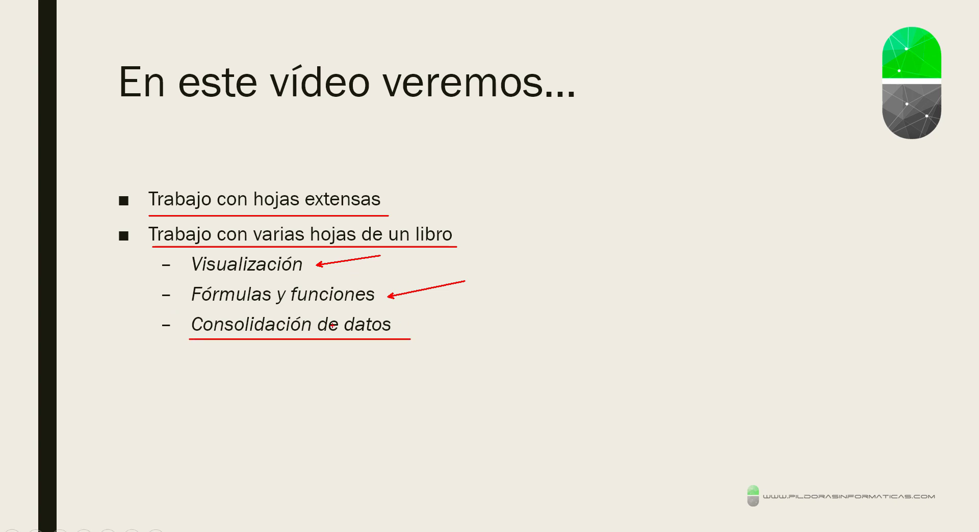
drag(305, 355, 331, 410)
key(e)
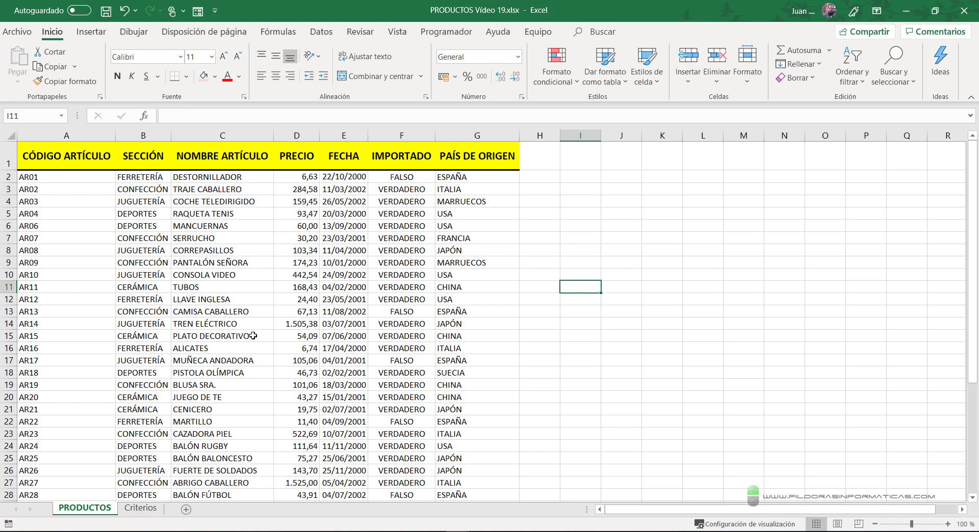
scroll(305, 321, down, 9)
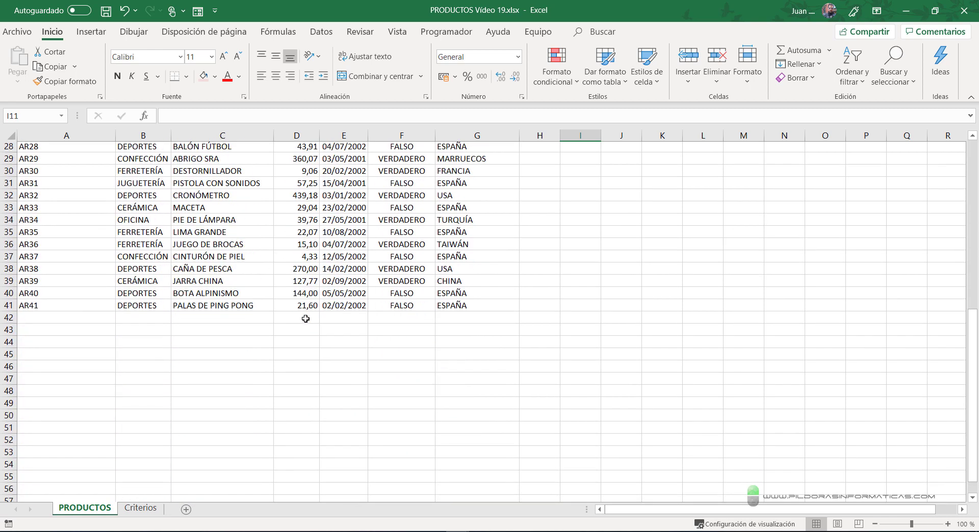
scroll(306, 320, up, 9)
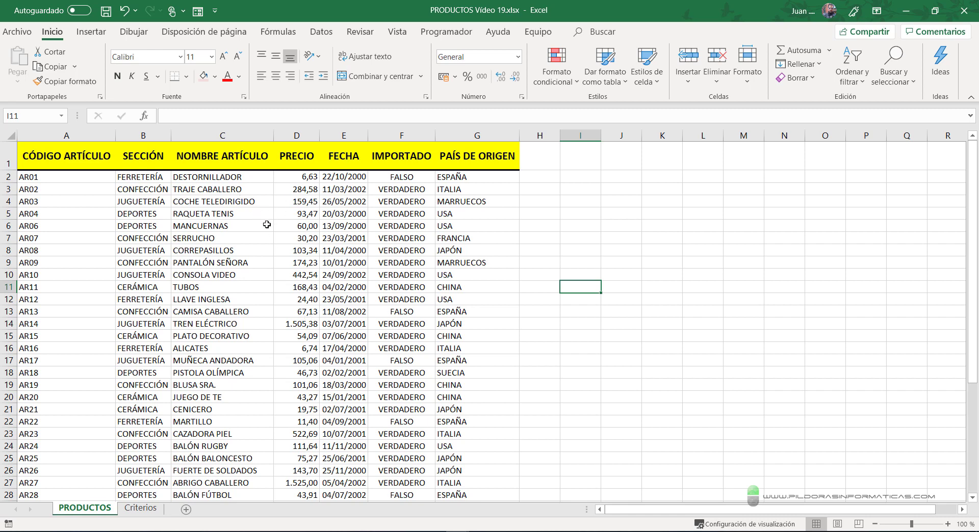
scroll(265, 238, down, 5)
scroll(106, 435, up, 5)
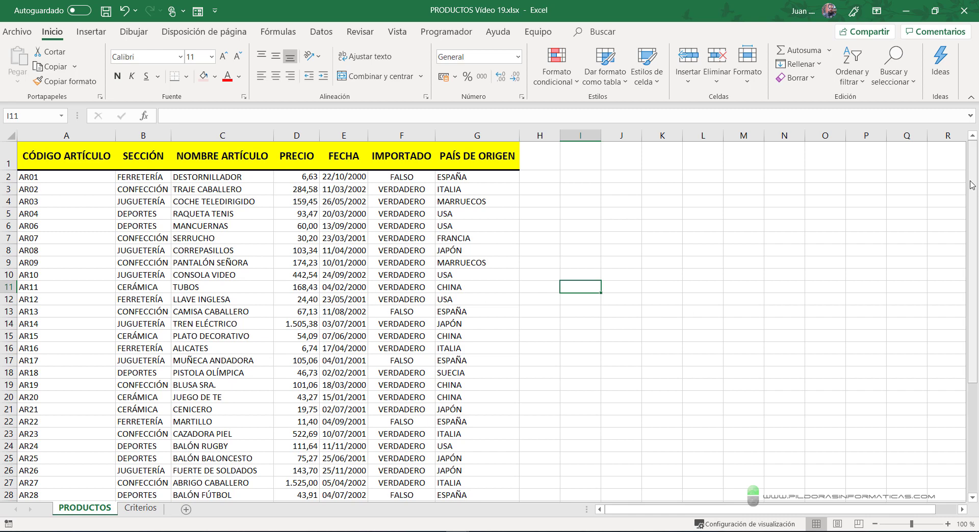
drag(969, 211, 969, 319)
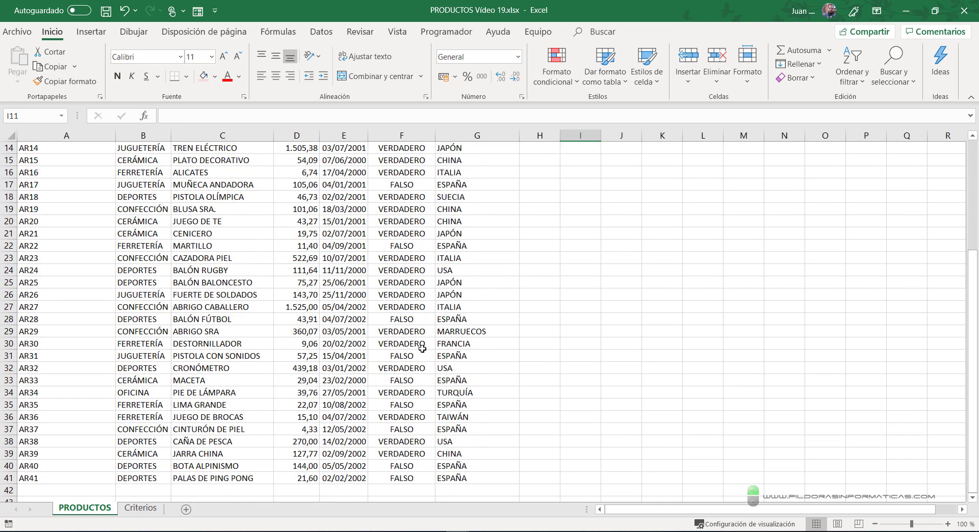
scroll(422, 349, down, 16)
scroll(422, 349, up, 19)
scroll(422, 348, up, 2)
scroll(422, 349, down, 5)
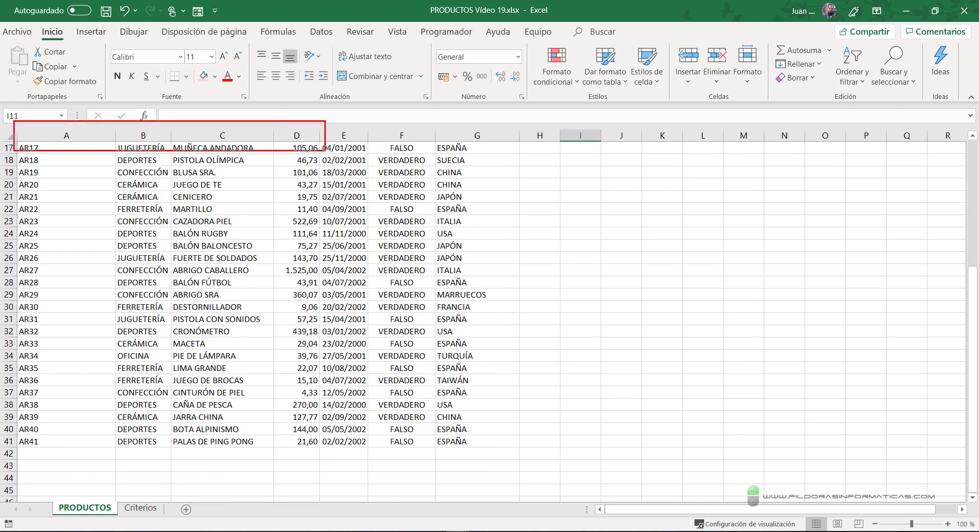
drag(13, 120, 522, 152)
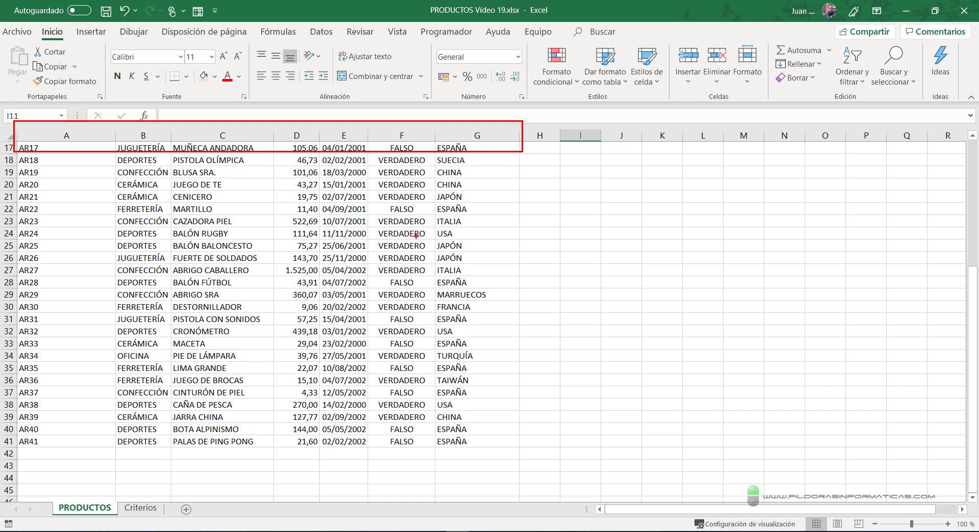
drag(258, 159, 279, 227)
key(Escape)
scroll(351, 255, up, 5)
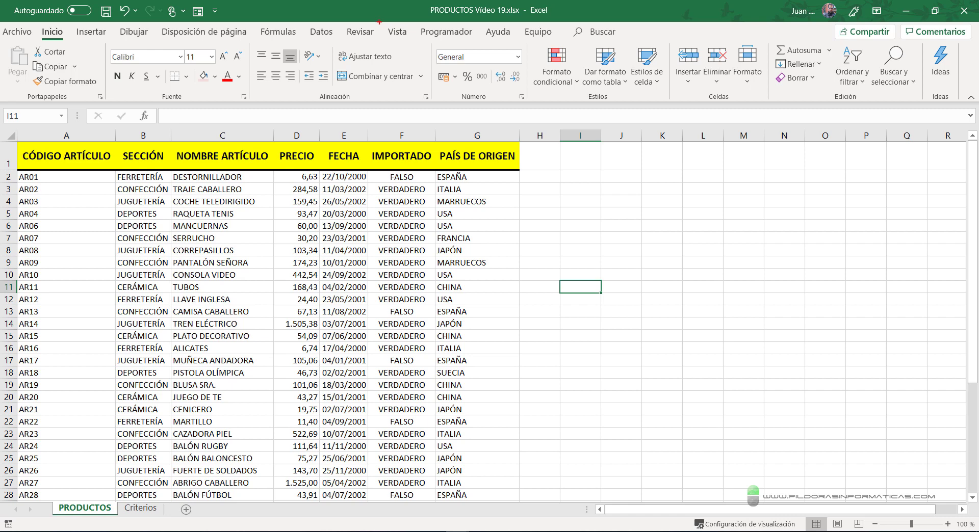
drag(377, 19, 415, 40)
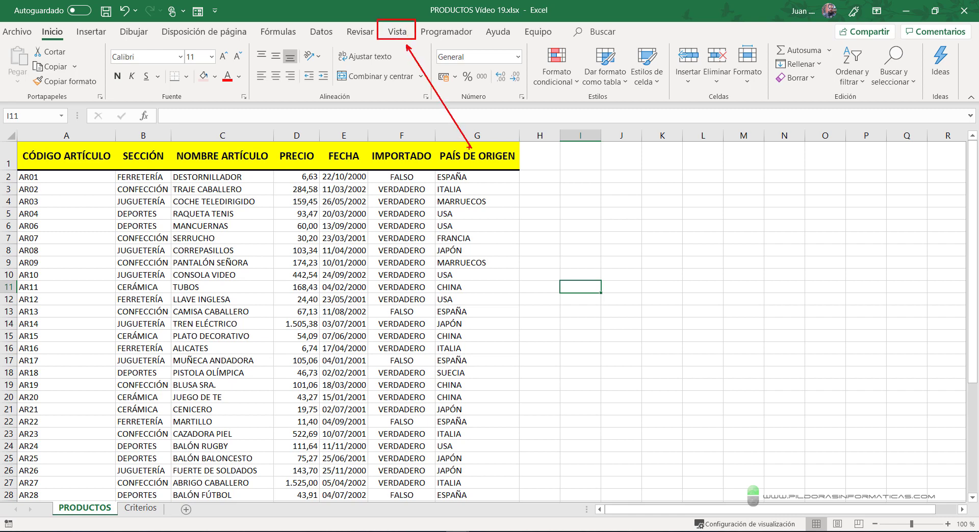
Mark row 16 and the column A codes, then bring up the Vista > Inmovilizar choices
key(Escape)
click(397, 32)
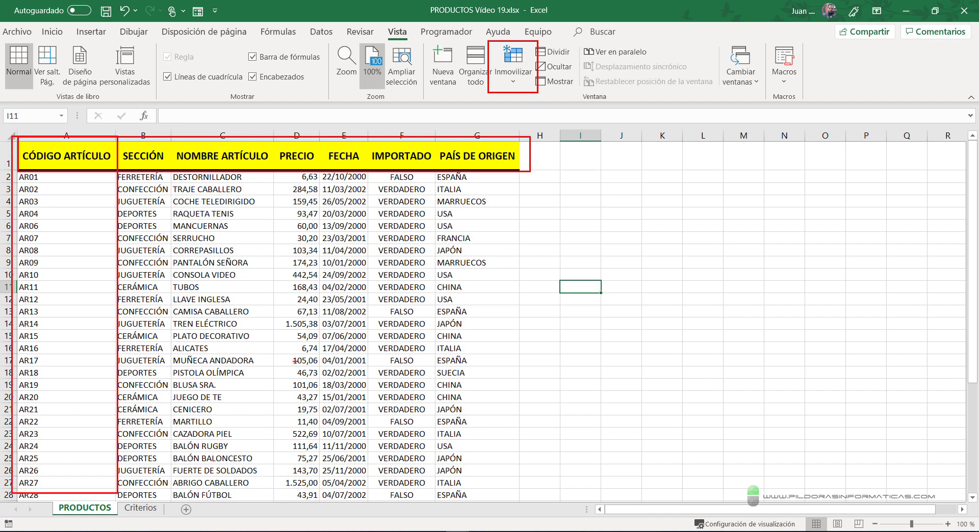
drag(230, 350, 429, 352)
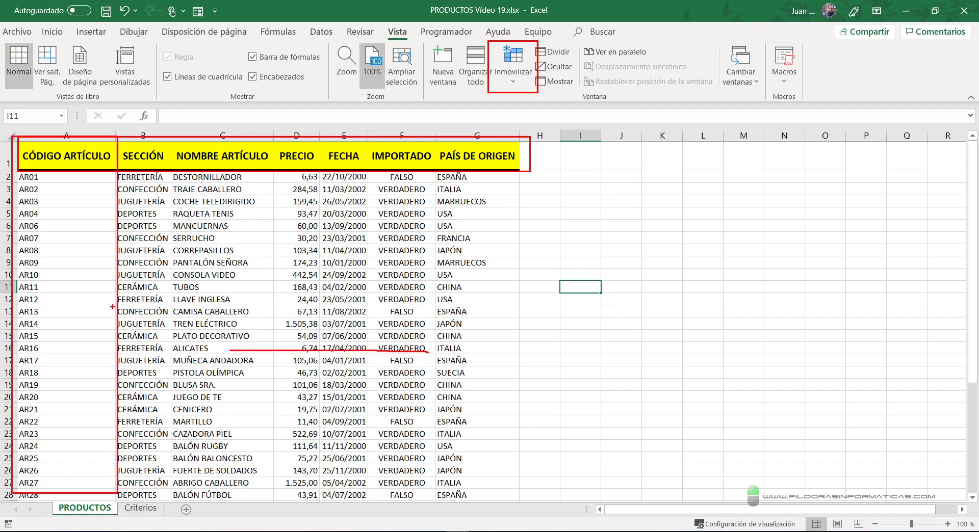
drag(95, 315, 164, 271)
key(Escape)
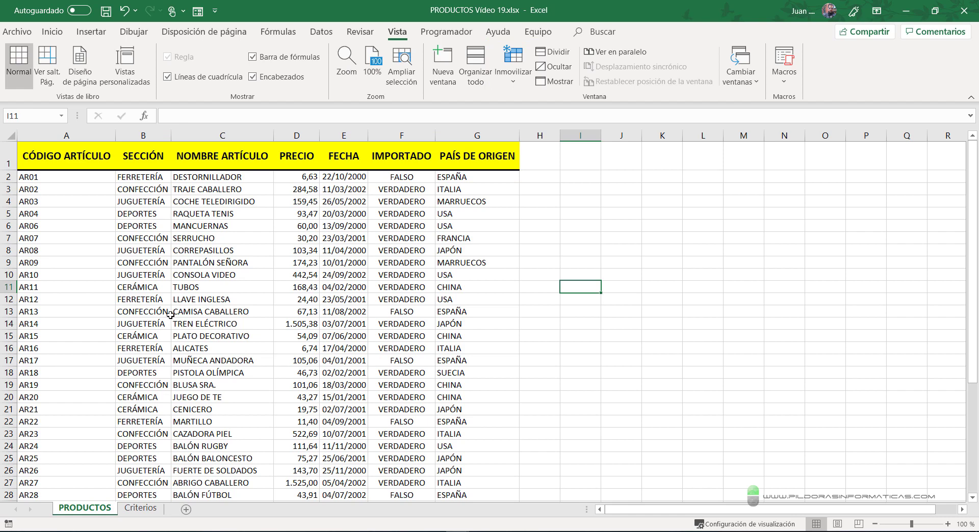
click(516, 82)
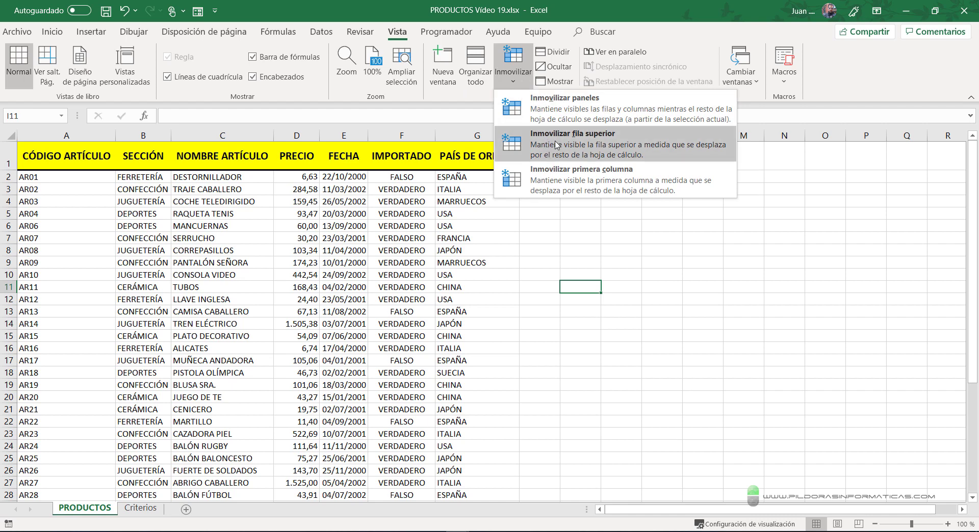
Freeze the top row with Inmovilizar fila superior and scroll to confirm the headers stay put
click(557, 144)
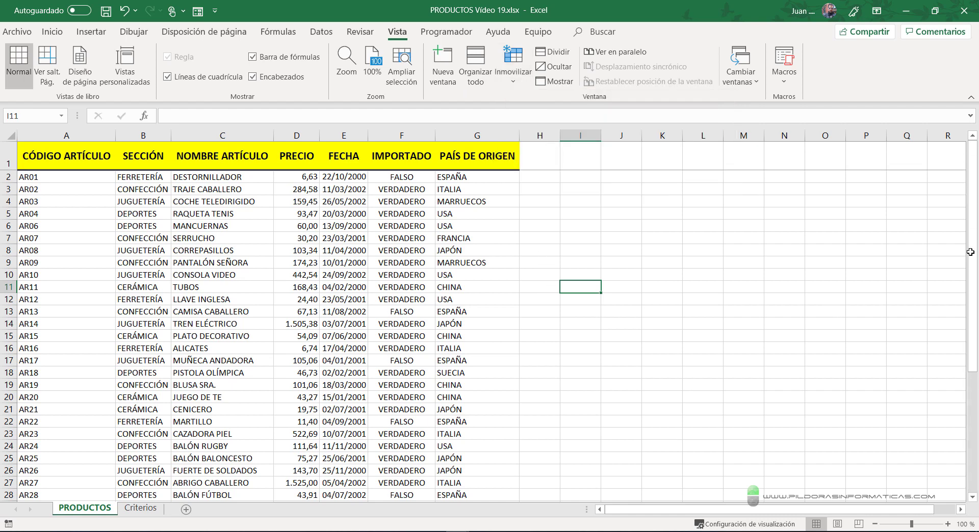
scroll(557, 264, down, 2)
scroll(557, 264, down, 3)
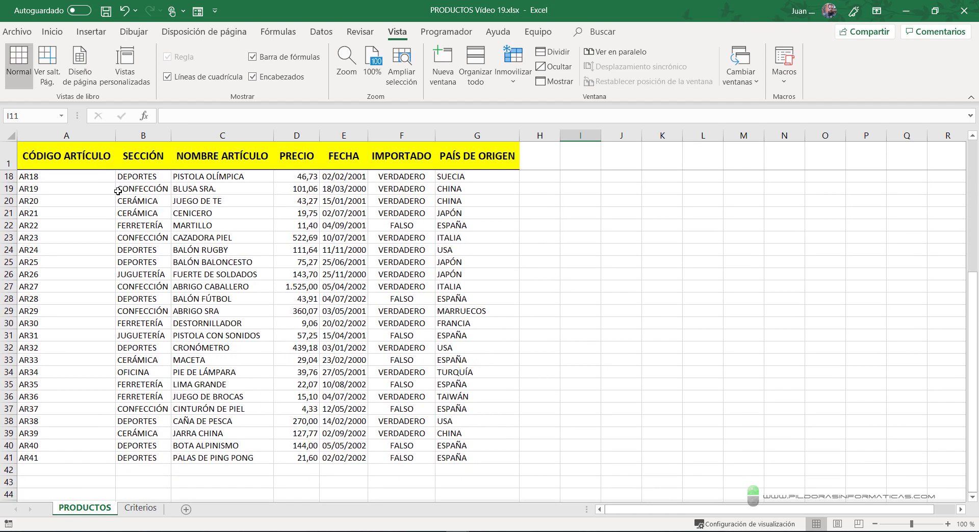
scroll(202, 244, down, 5)
scroll(202, 244, down, 2)
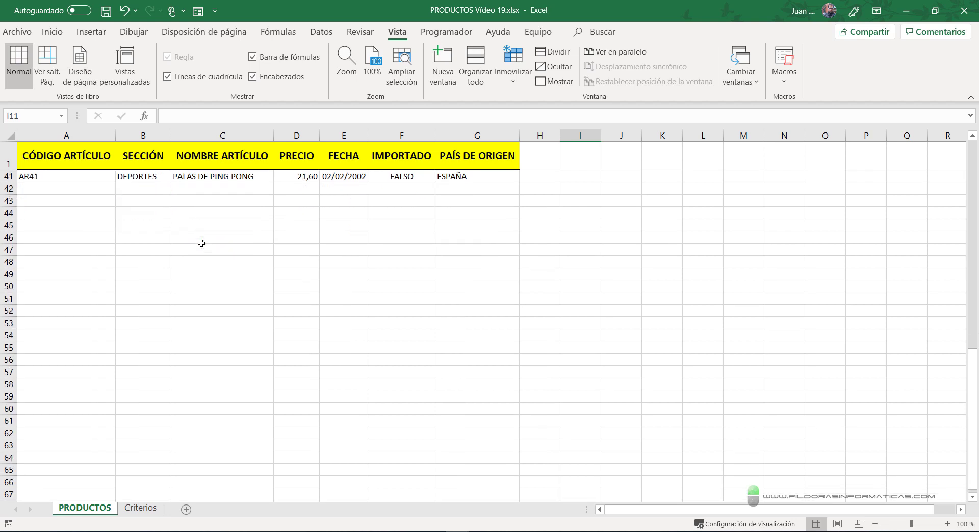
scroll(202, 243, up, 2)
scroll(202, 244, up, 1)
scroll(234, 242, down, 1)
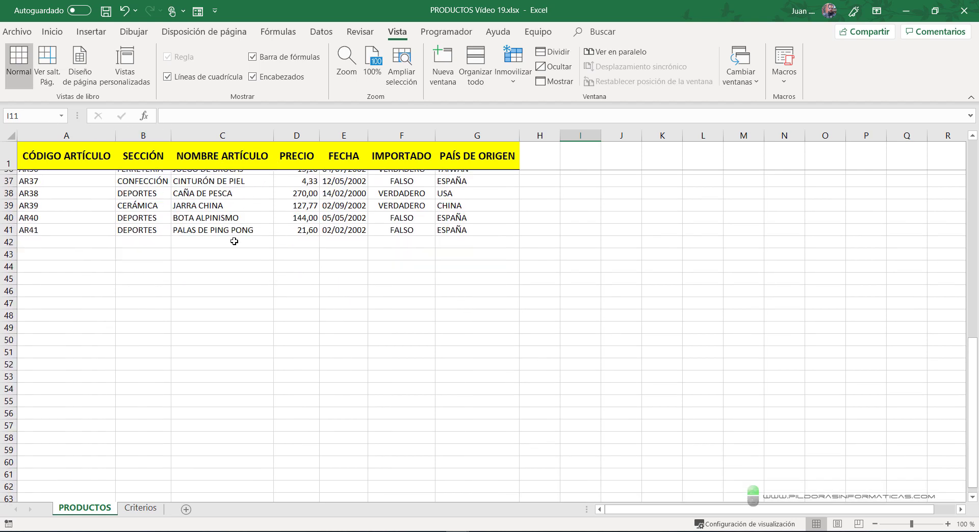
scroll(234, 241, down, 2)
scroll(234, 241, up, 13)
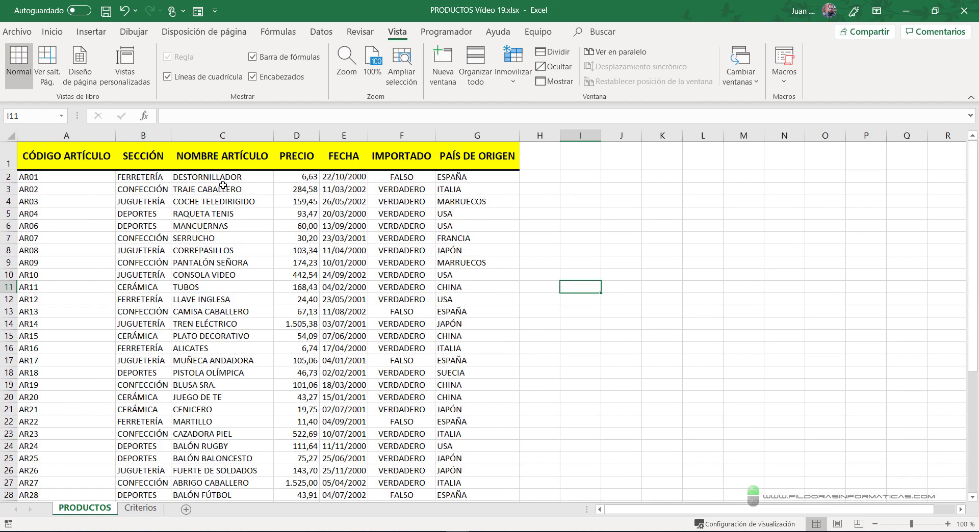
scroll(295, 237, down, 2)
scroll(304, 240, down, 1)
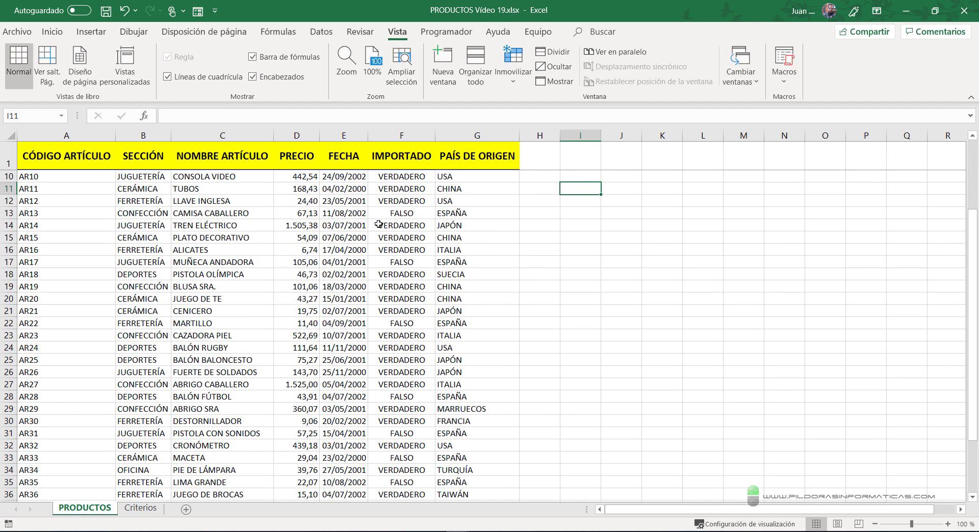
click(513, 81)
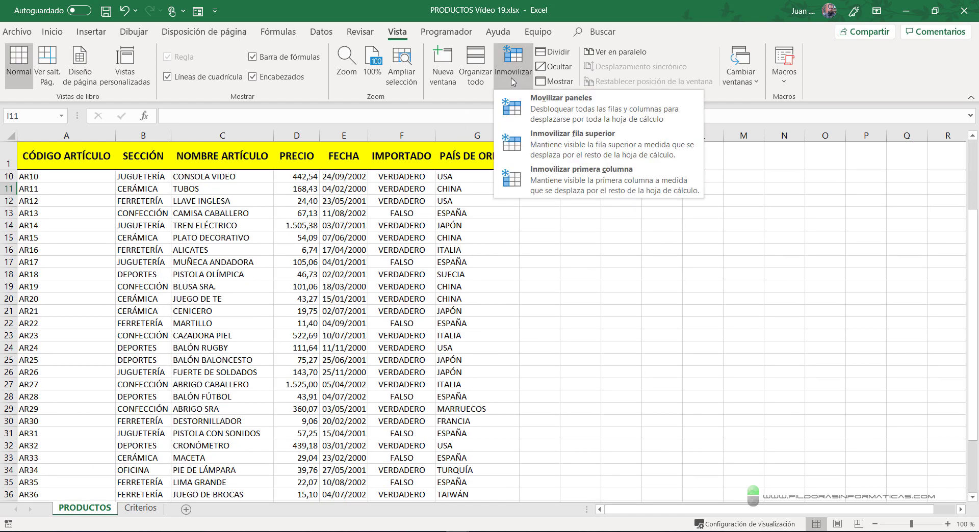
Unfreeze the header row and scroll to check it moves again
click(552, 112)
scroll(415, 304, down, 7)
scroll(414, 304, up, 7)
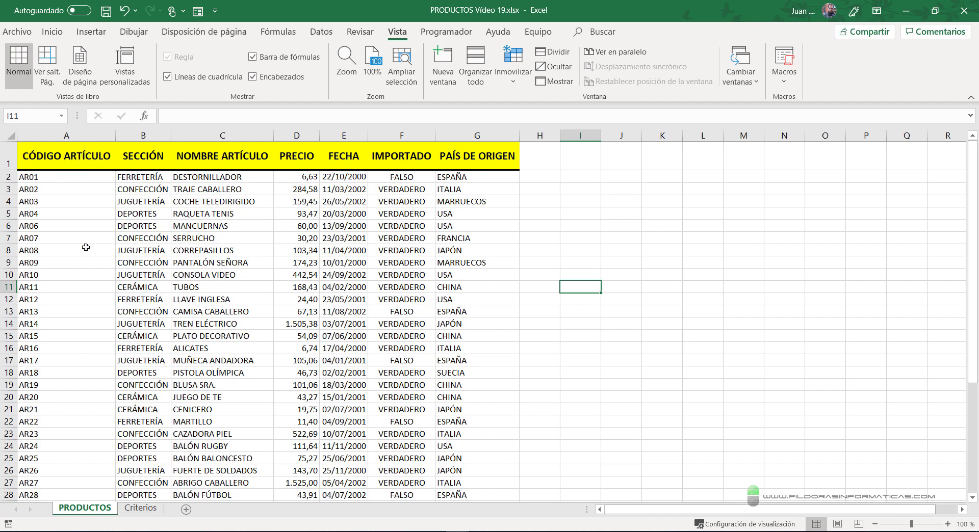
Freeze column A with Inmovilizar primera columna and scroll sideways to test it
click(517, 82)
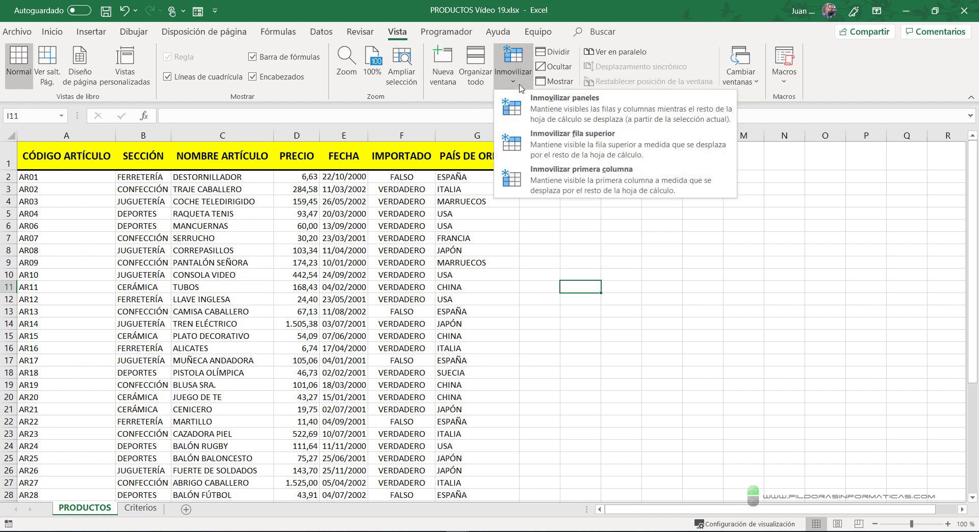
click(548, 177)
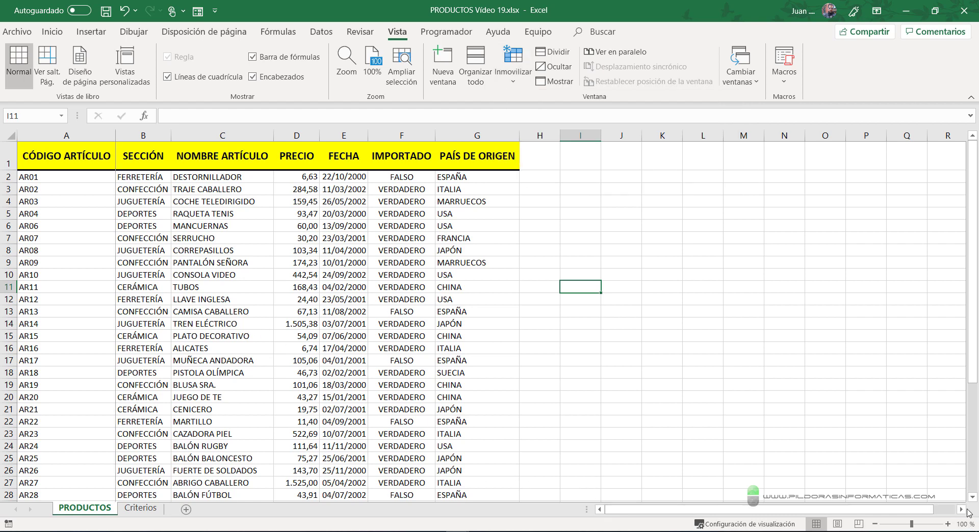
click(961, 510)
click(961, 509)
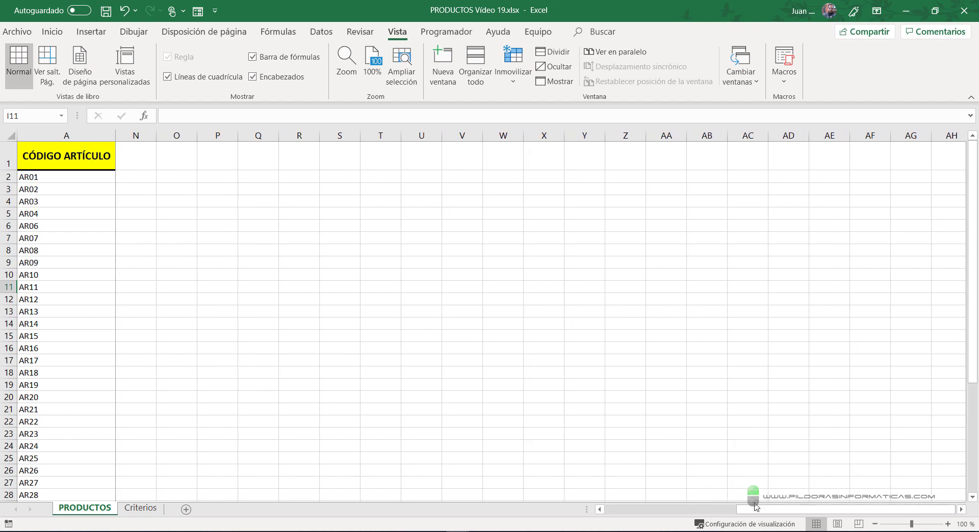
click(600, 510)
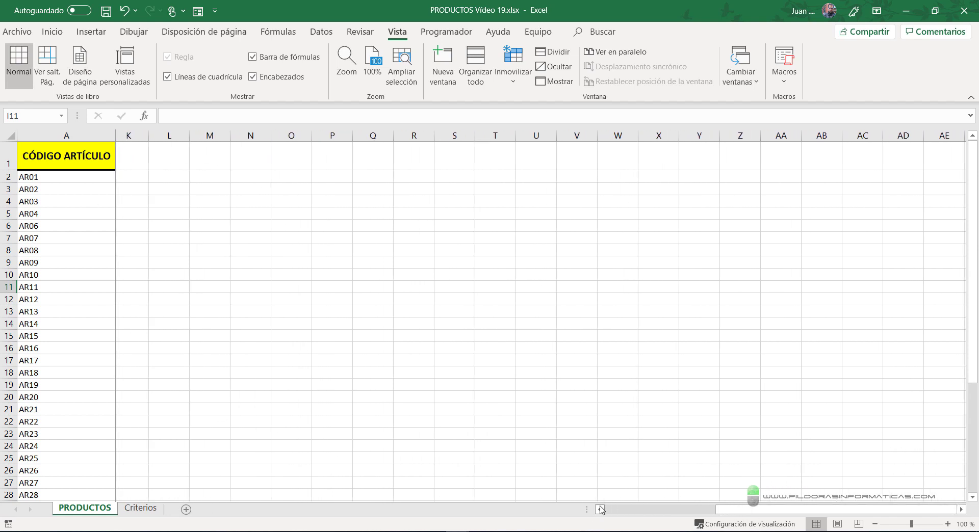
click(600, 509)
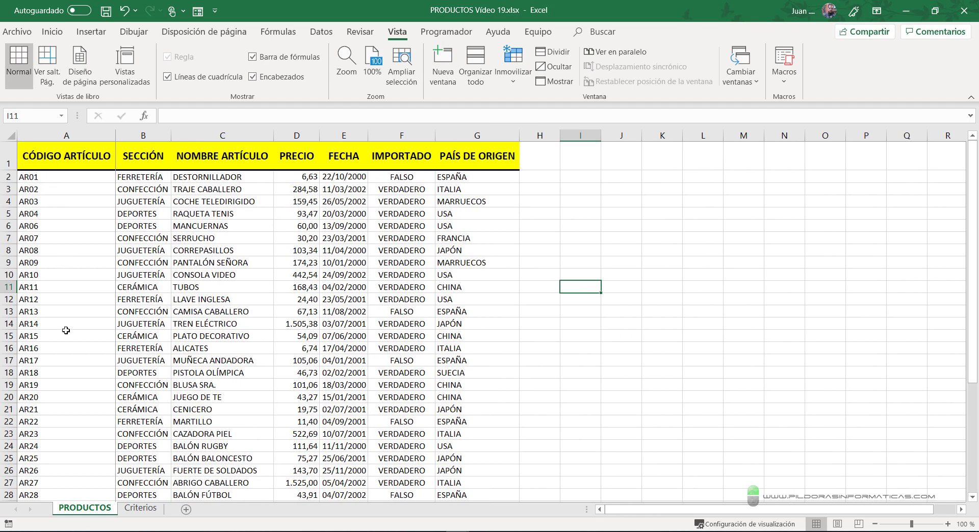
Unfreeze the first column and select cell C9 as the new freeze point
click(514, 80)
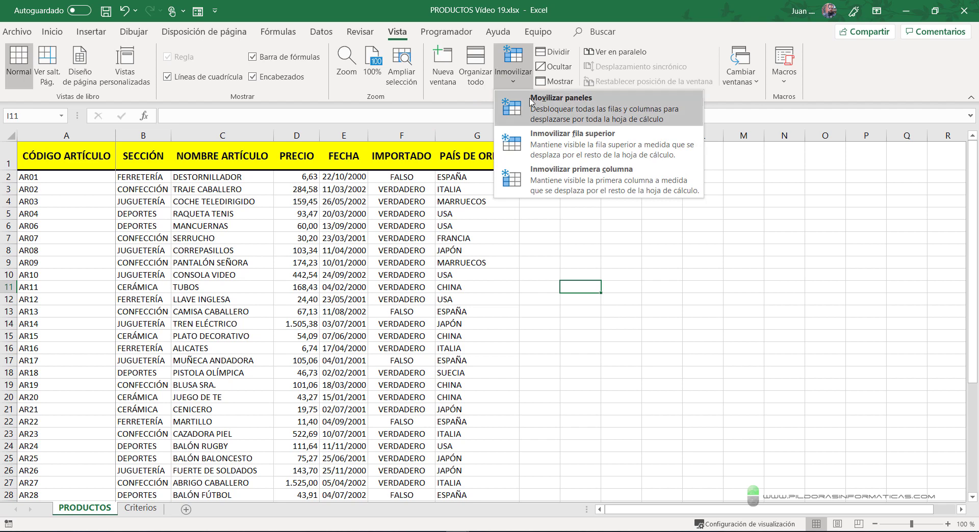
click(546, 109)
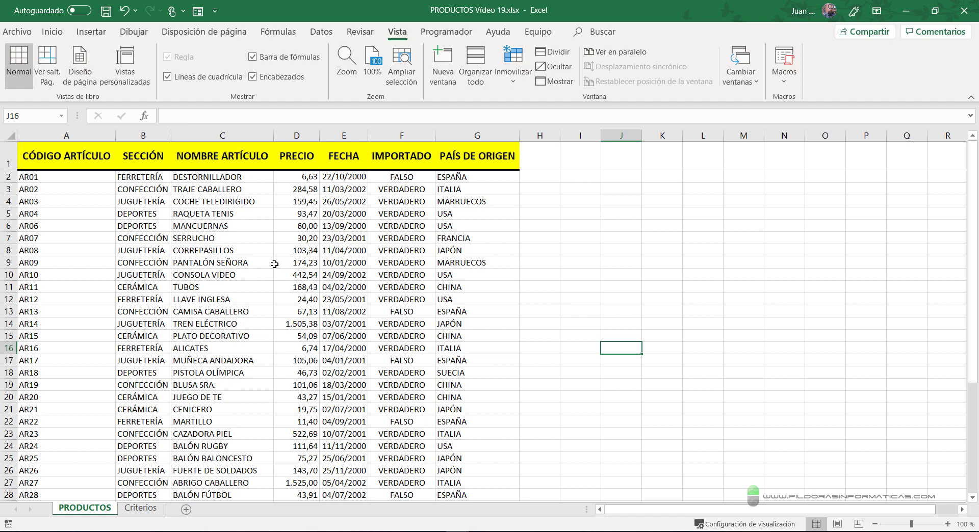
click(213, 263)
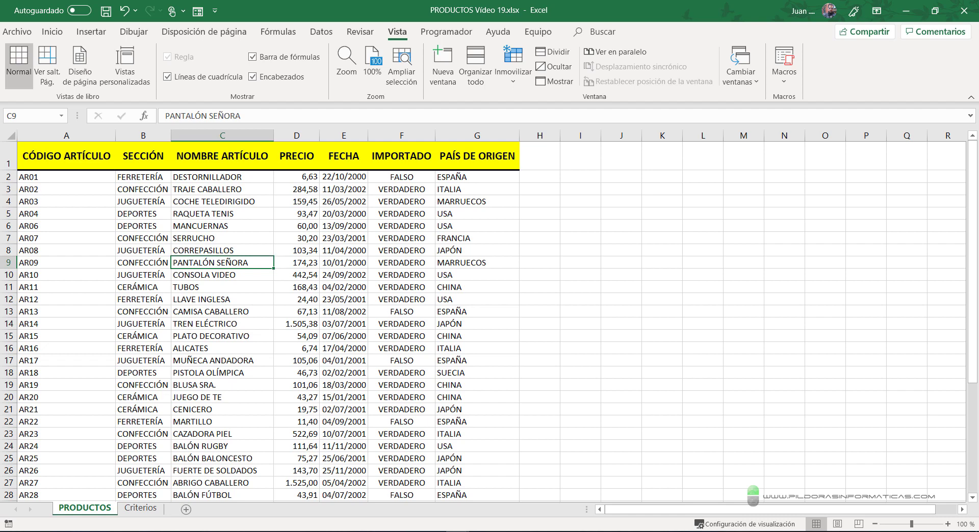
drag(167, 147, 170, 410)
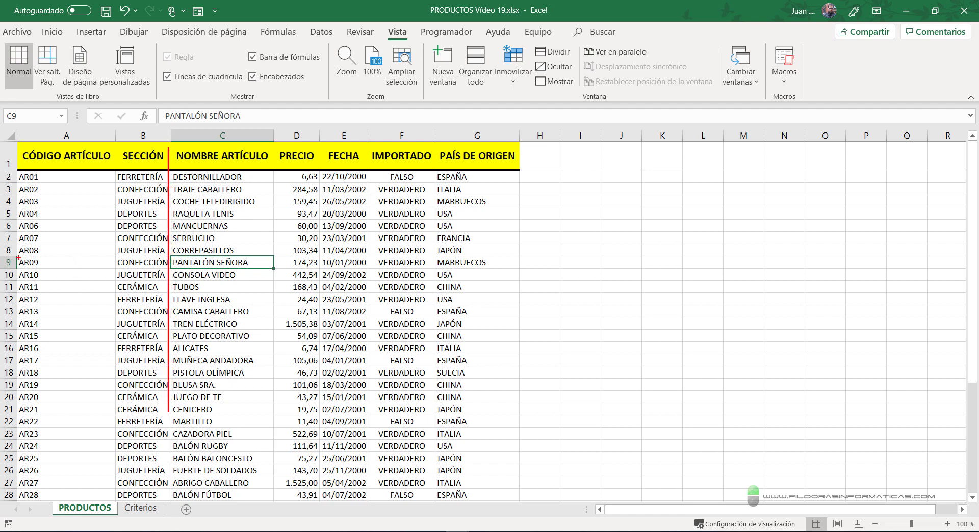
drag(18, 257, 488, 249)
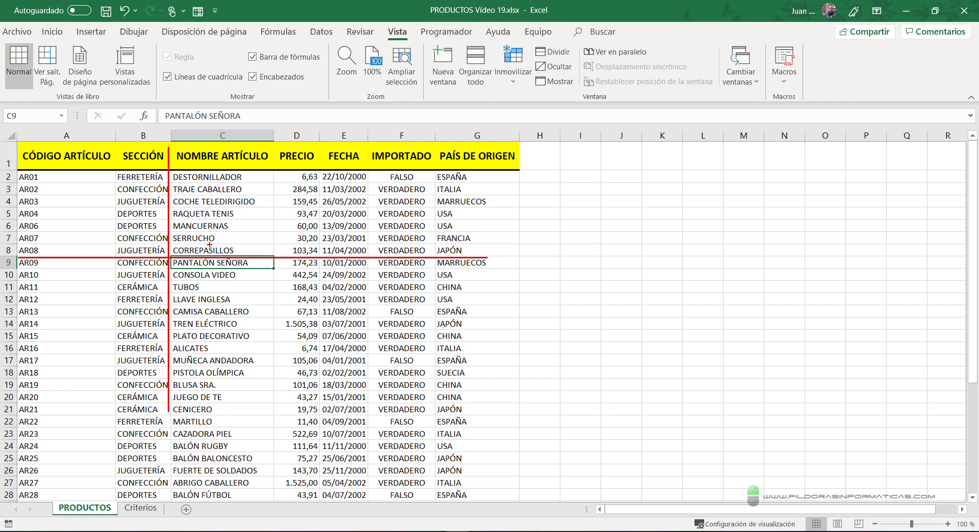
key(Escape)
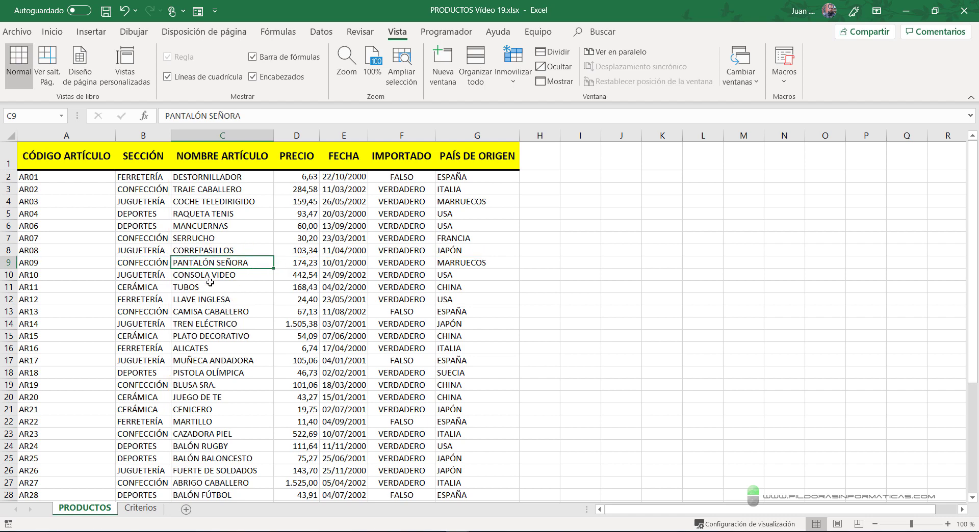
Freeze panes at C9, locking rows 1–8 and columns A–B, and scroll down to test
click(520, 85)
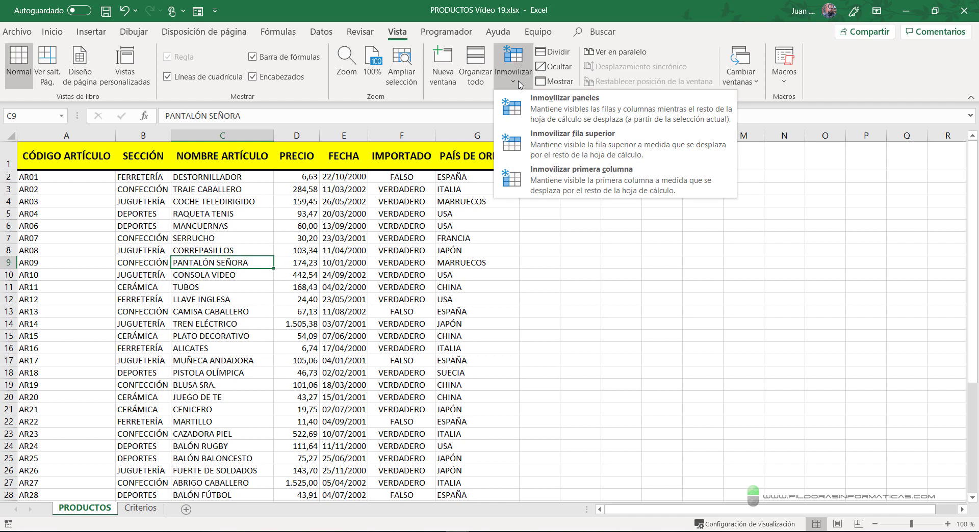
click(559, 119)
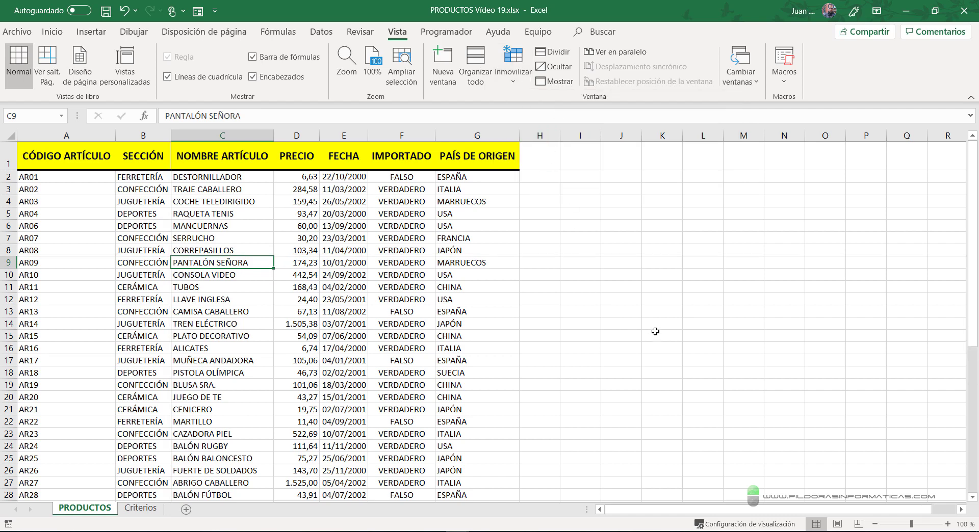
scroll(656, 355, down, 3)
scroll(656, 356, down, 3)
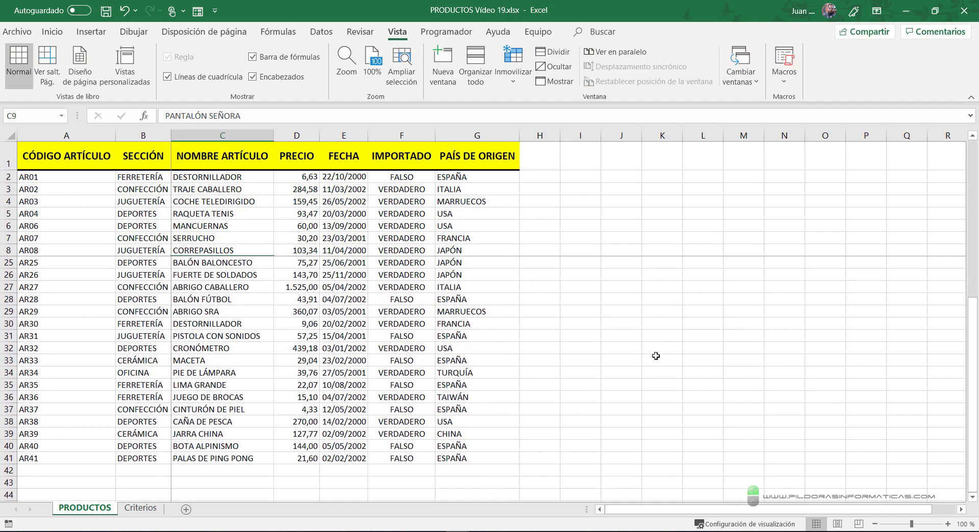
scroll(653, 356, down, 3)
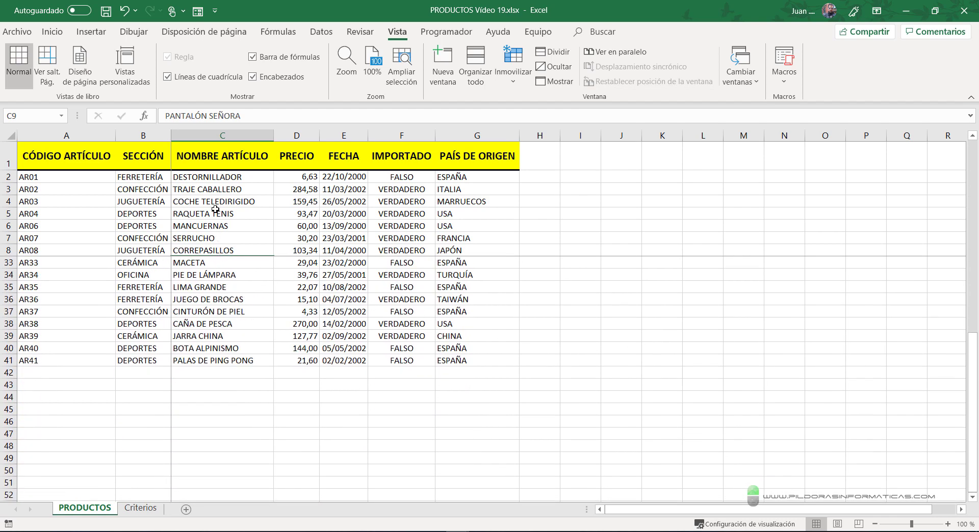
scroll(316, 359, up, 3)
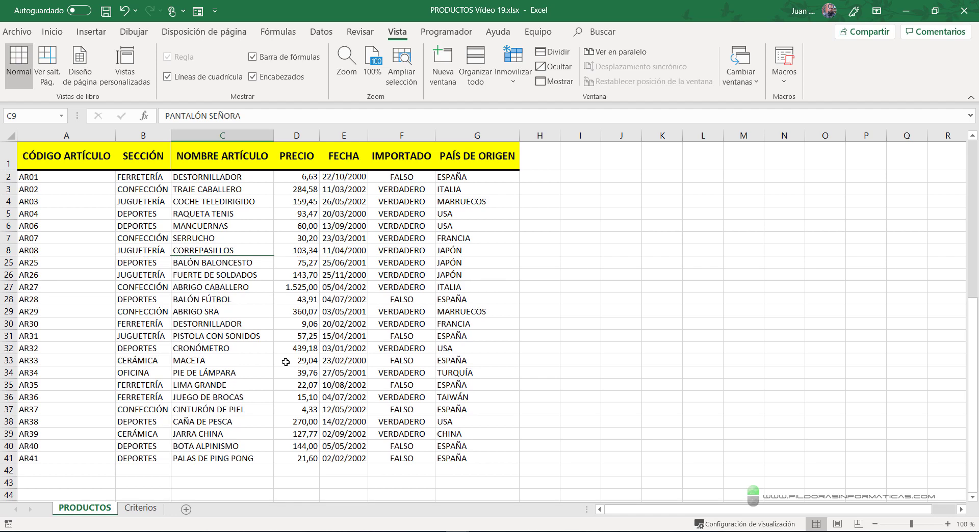
scroll(544, 488, down, 3)
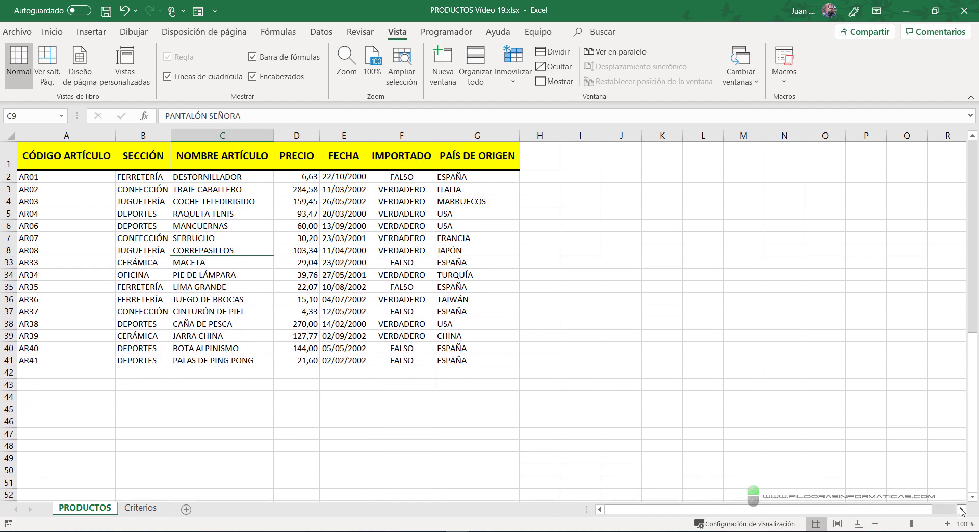
Scroll sideways past the frozen columns, then unfreeze everything with Movilizar paneles
click(960, 509)
click(960, 509)
click(960, 509)
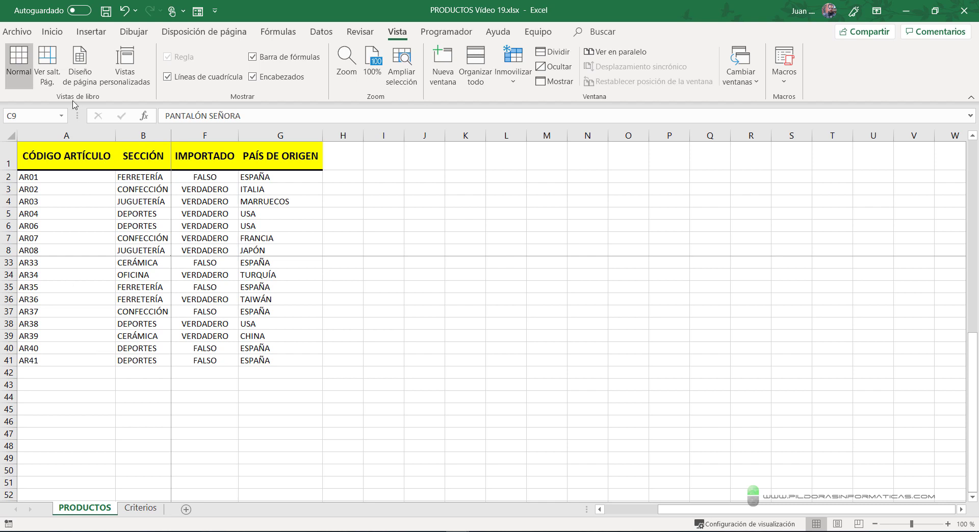
drag(685, 508, 636, 520)
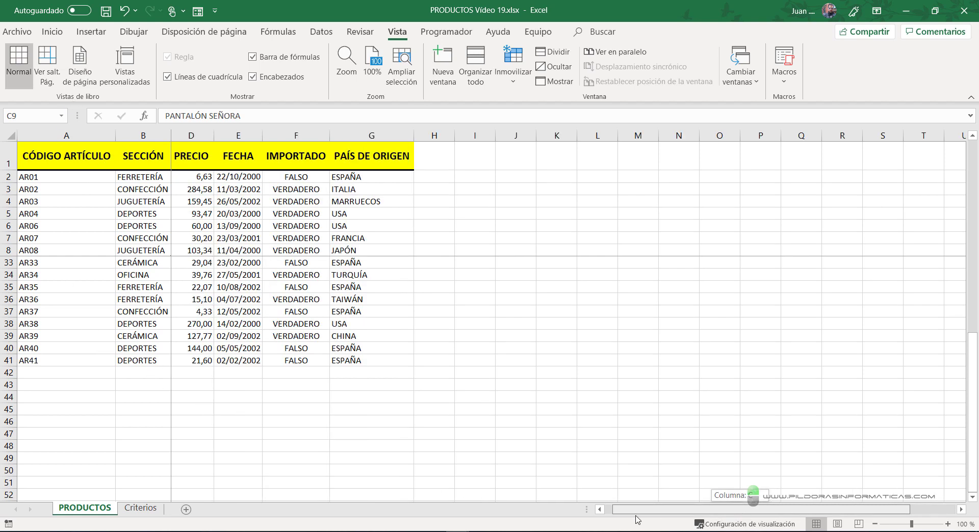
scroll(318, 370, up, 8)
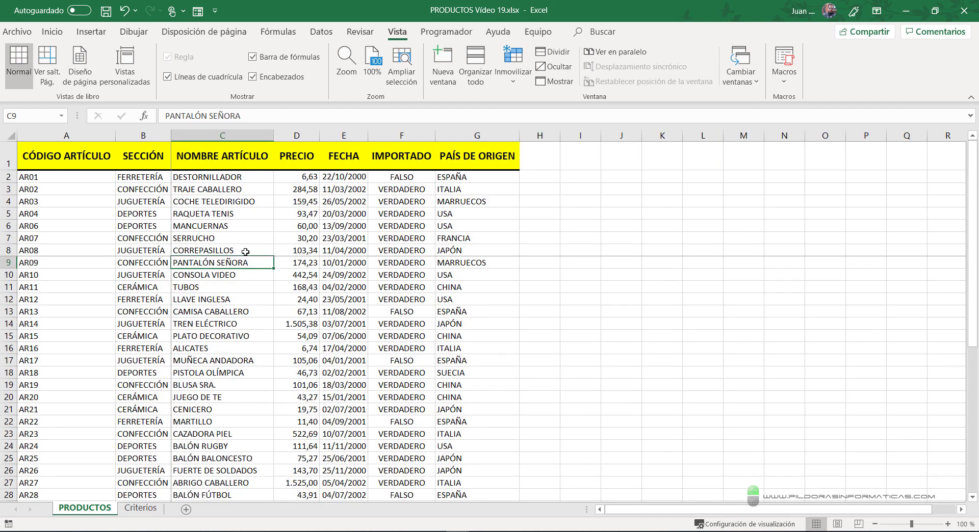
click(512, 71)
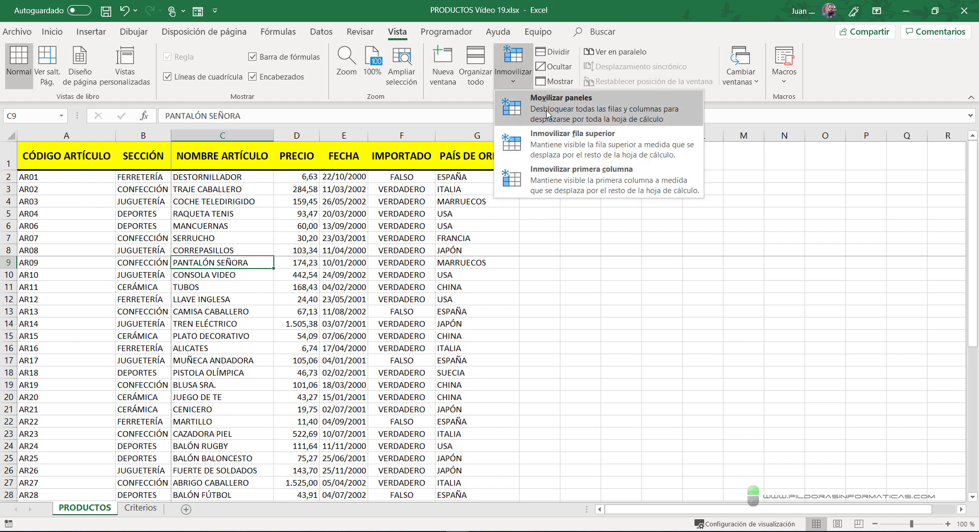
click(518, 101)
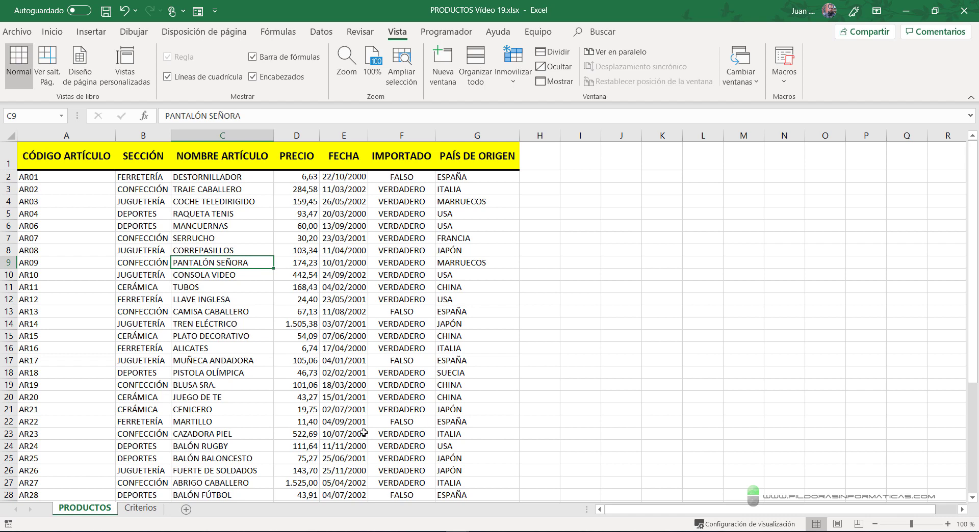
scroll(357, 430, down, 13)
scroll(357, 430, down, 2)
scroll(331, 408, down, 4)
click(280, 322)
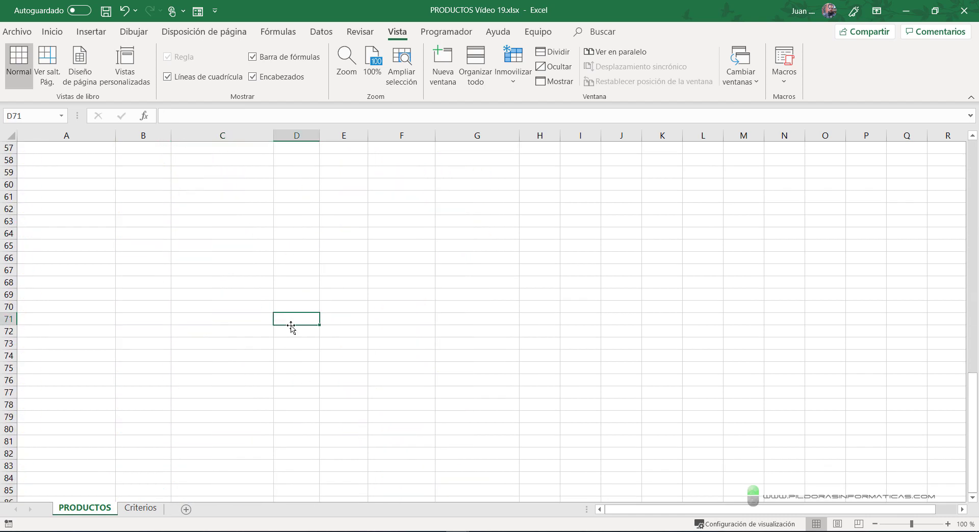
text(df)
text(dsf)
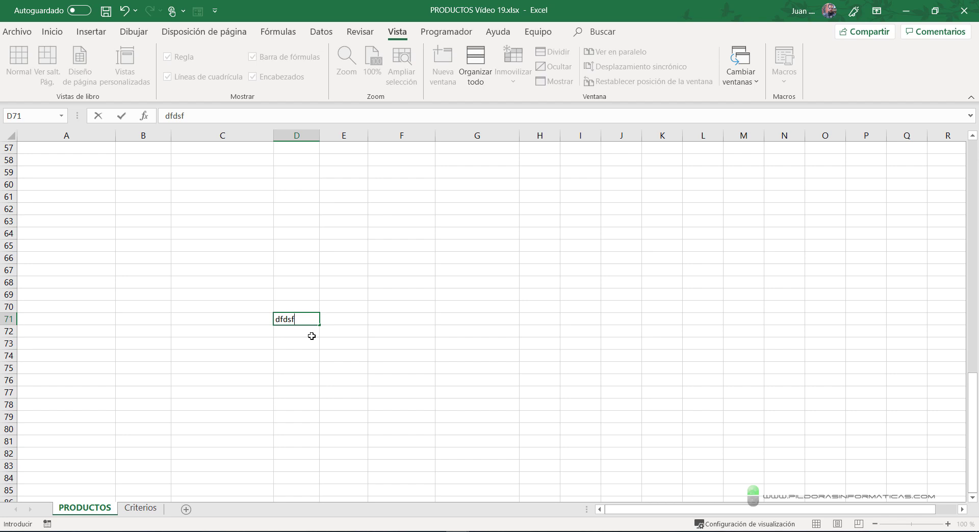
scroll(280, 255, up, 11)
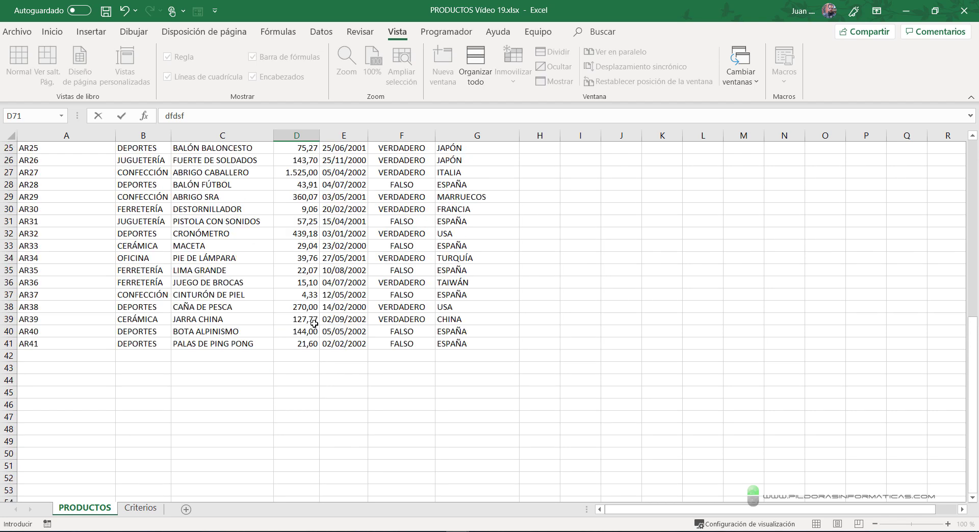
scroll(239, 187, up, 8)
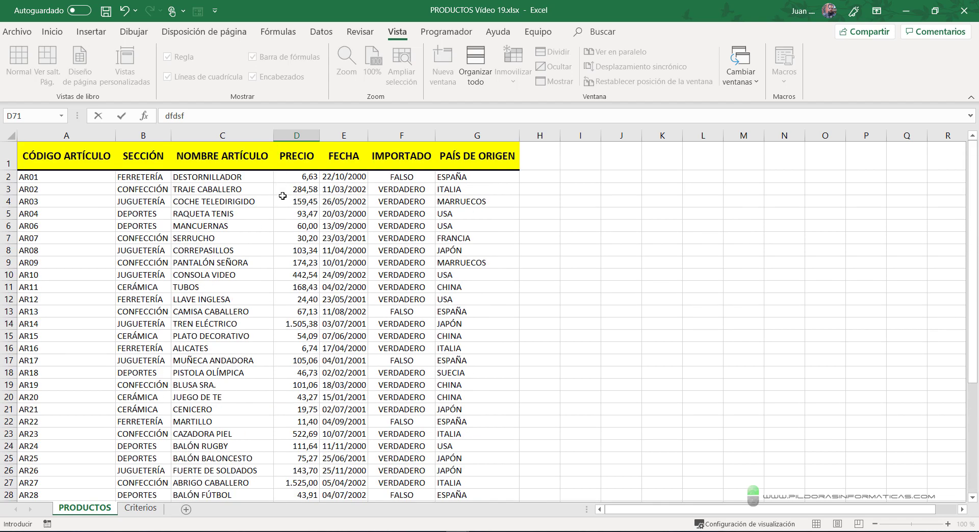
scroll(302, 239, down, 13)
scroll(303, 282, down, 5)
scroll(303, 282, down, 3)
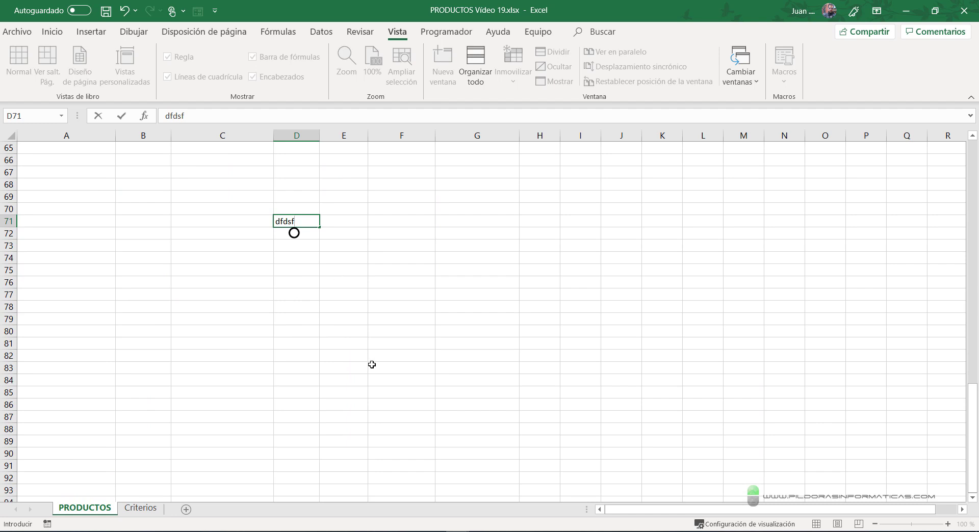
scroll(372, 364, up, 13)
scroll(368, 362, up, 8)
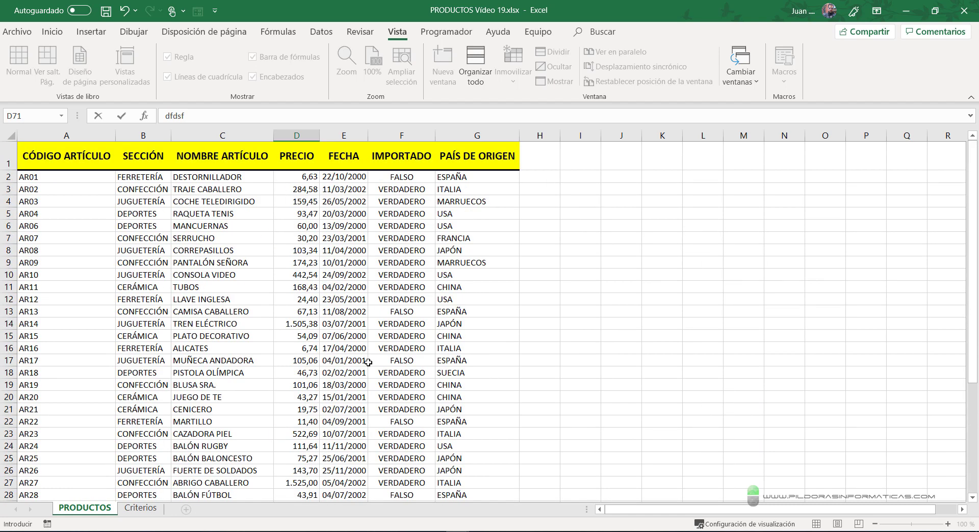
scroll(368, 363, down, 13)
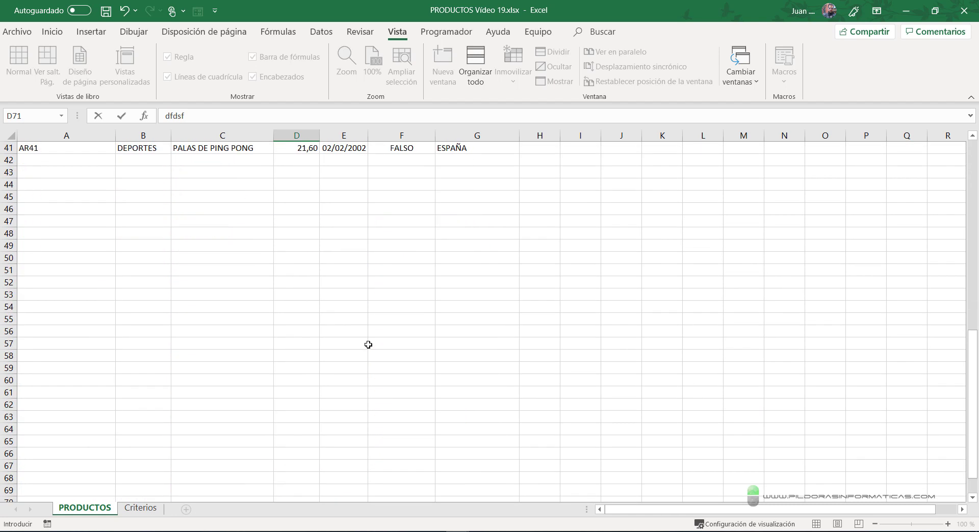
scroll(368, 345, down, 9)
scroll(368, 345, down, 1)
scroll(368, 345, up, 5)
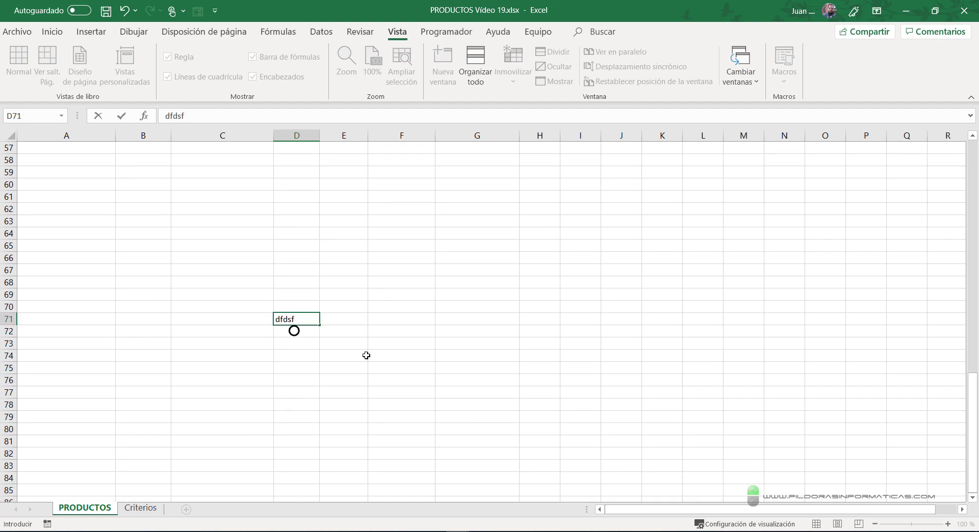
key(Escape)
scroll(368, 352, up, 13)
scroll(377, 355, up, 5)
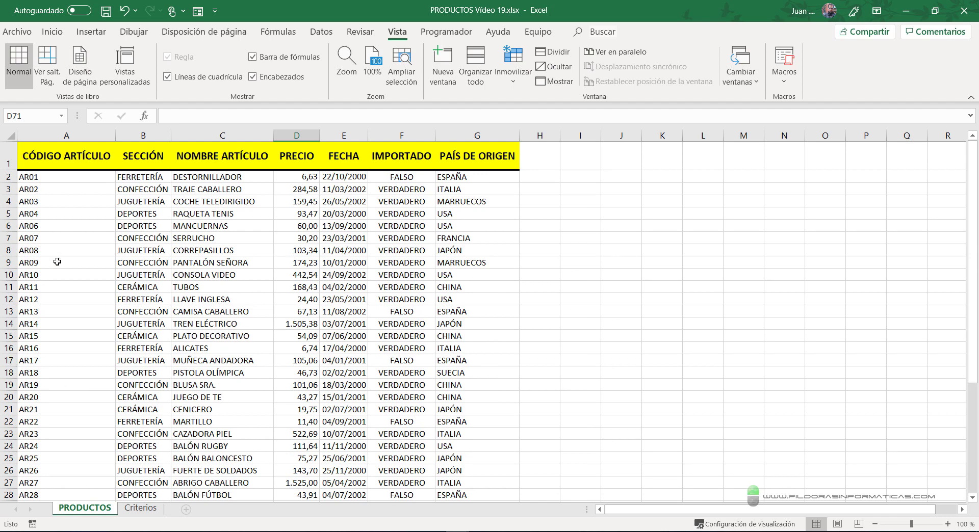
click(9, 349)
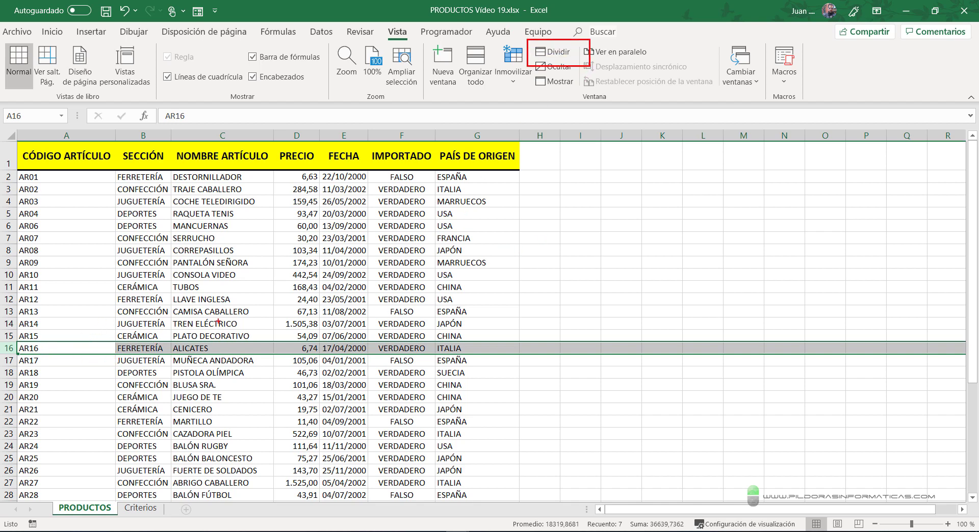
mouse_move(274, 238)
mouse_down()
mouse_move(326, 263)
mouse_move(272, 269)
mouse_up()
drag(271, 419, 310, 446)
drag(296, 414, 256, 450)
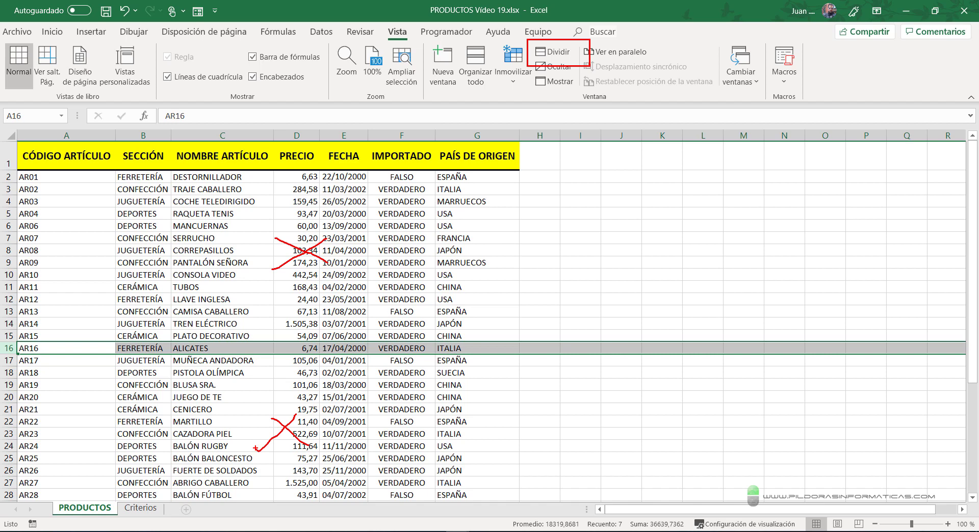
key(Escape)
click(553, 51)
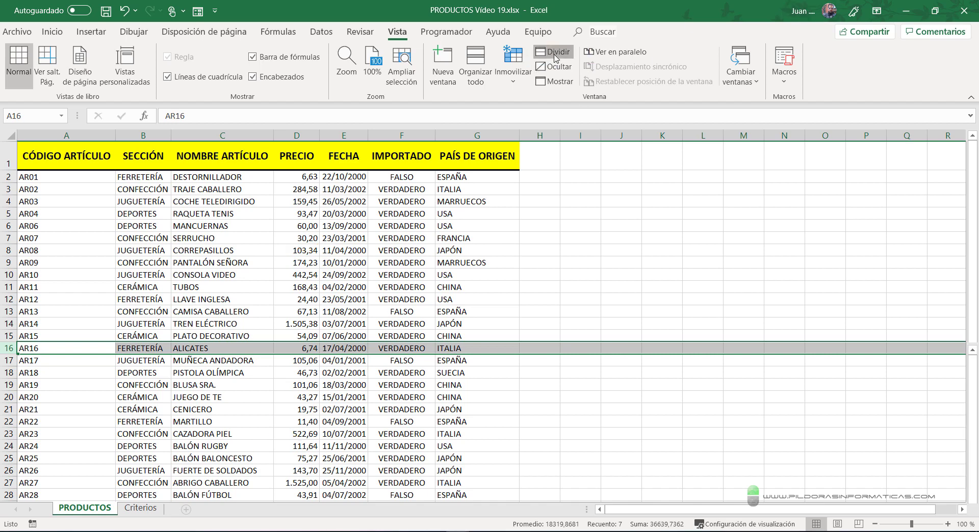
click(580, 361)
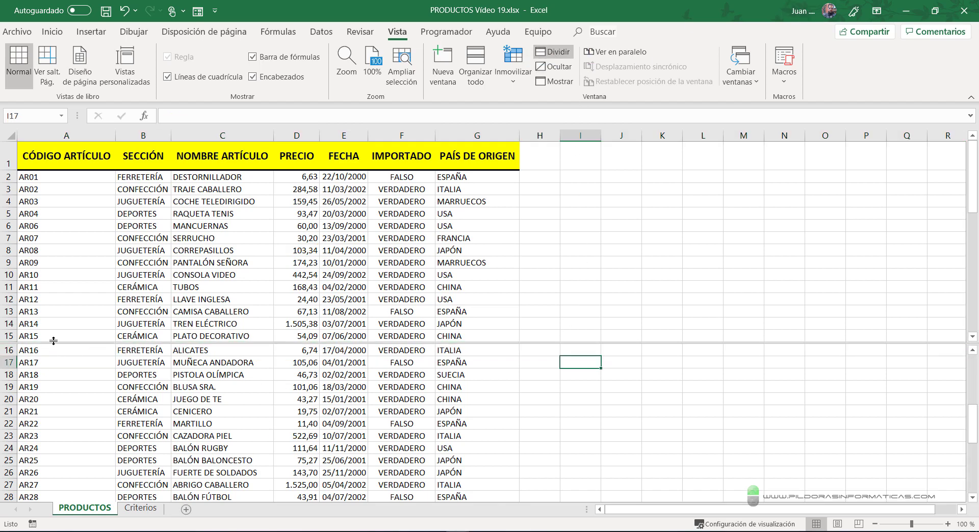
click(434, 240)
scroll(510, 246, down, 5)
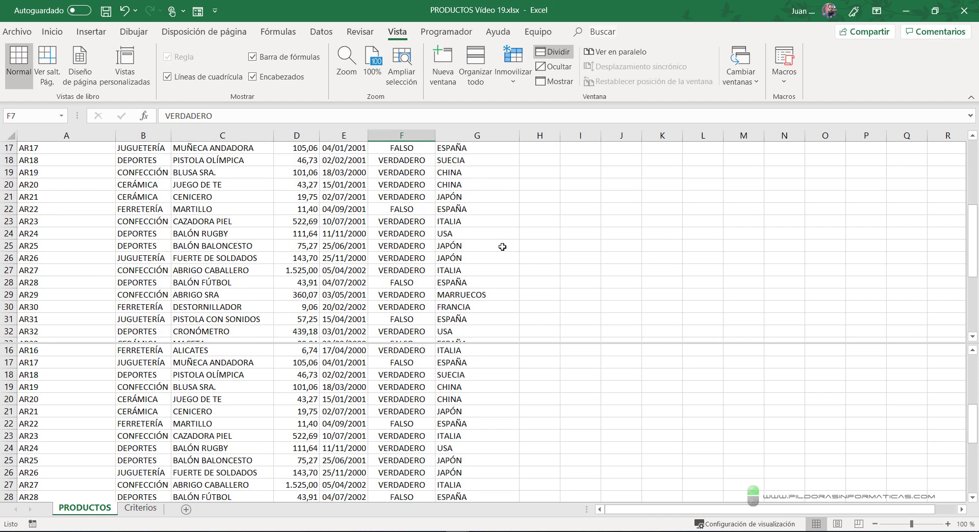
scroll(502, 247, down, 8)
scroll(502, 246, up, 13)
click(487, 422)
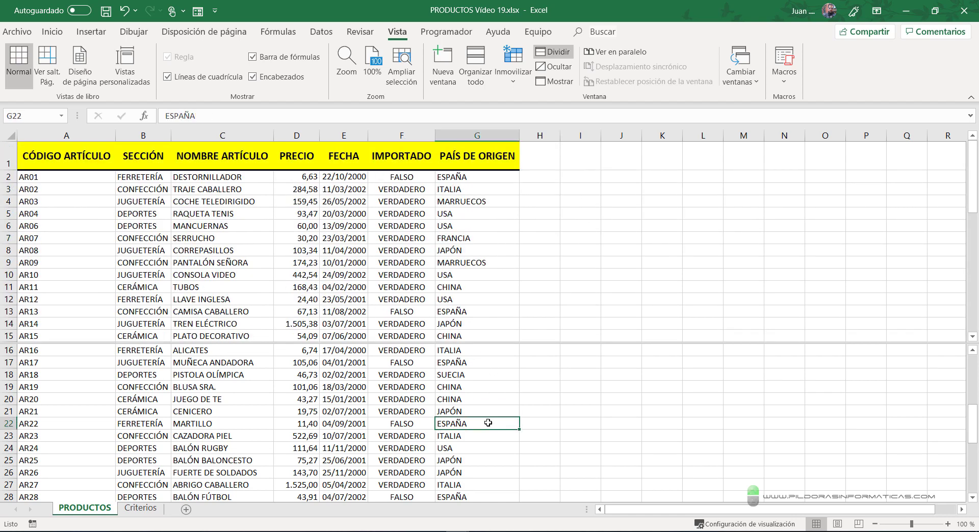
scroll(488, 422, down, 12)
scroll(488, 423, up, 12)
scroll(488, 423, down, 9)
scroll(487, 423, up, 5)
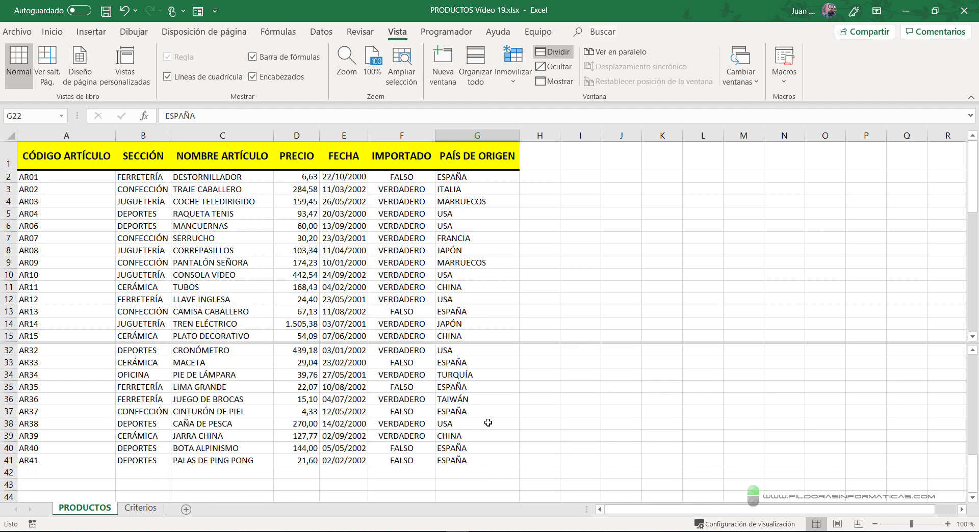
scroll(488, 423, down, 12)
scroll(488, 423, up, 20)
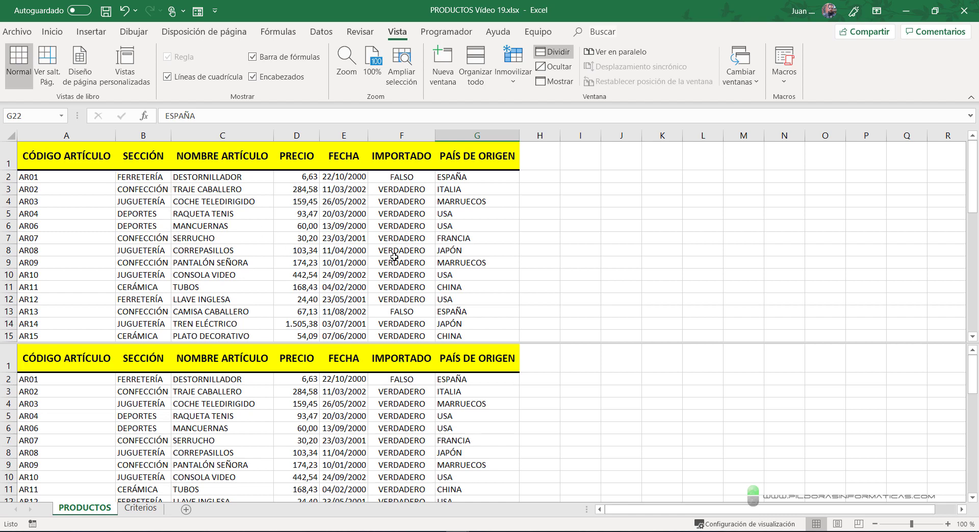
click(403, 405)
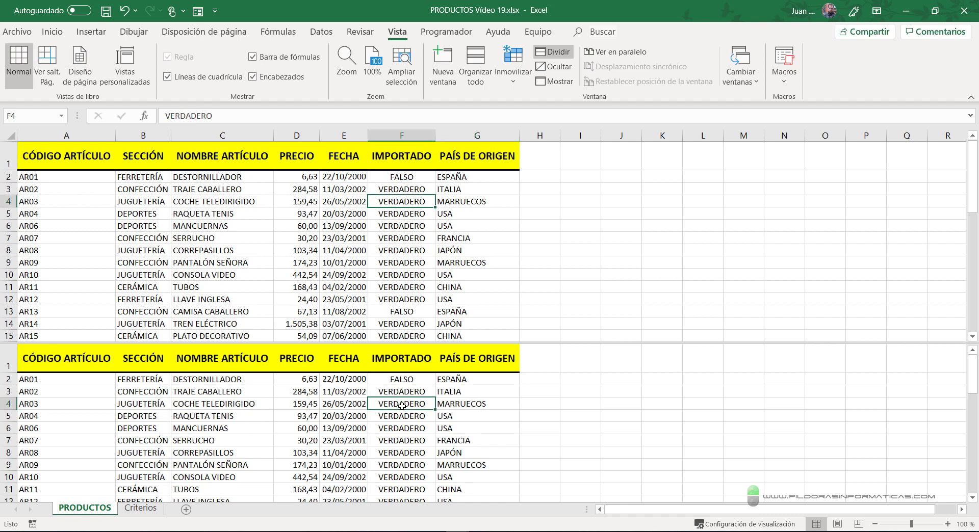
scroll(401, 404, down, 19)
scroll(402, 404, down, 8)
scroll(402, 405, down, 8)
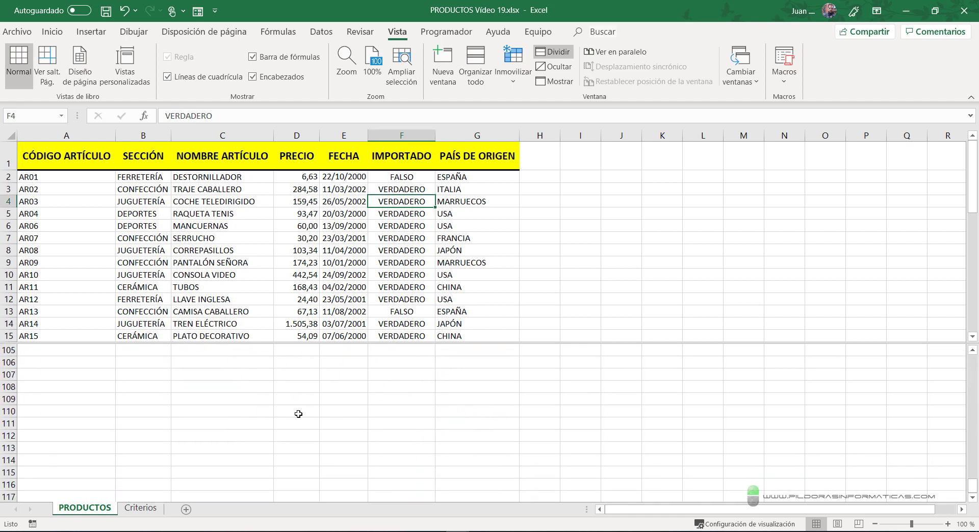
click(297, 412)
text(kd)
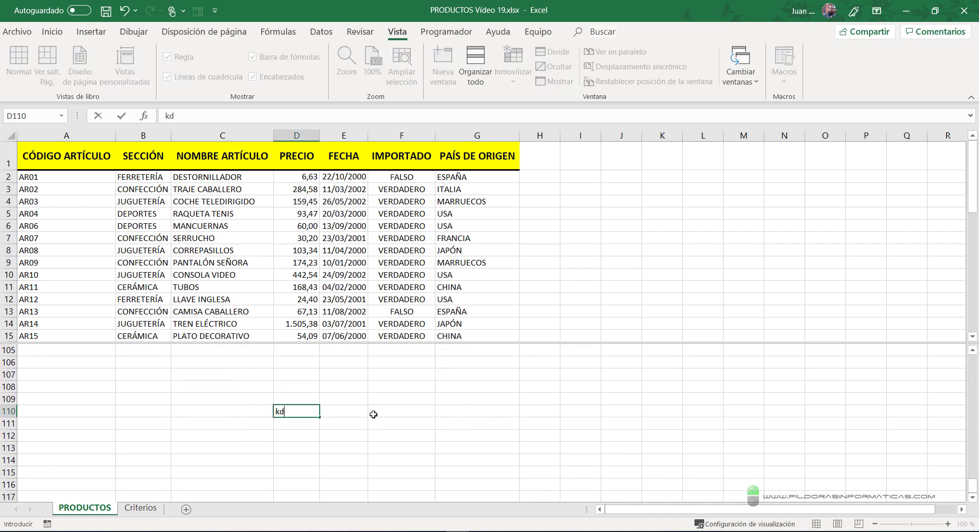
text(jh kdj)
text(flk lk)
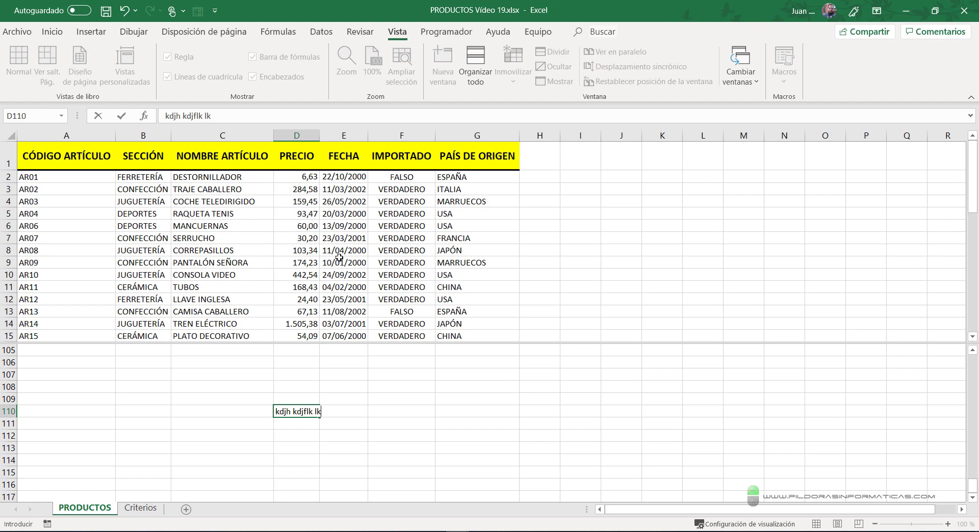
key(Escape)
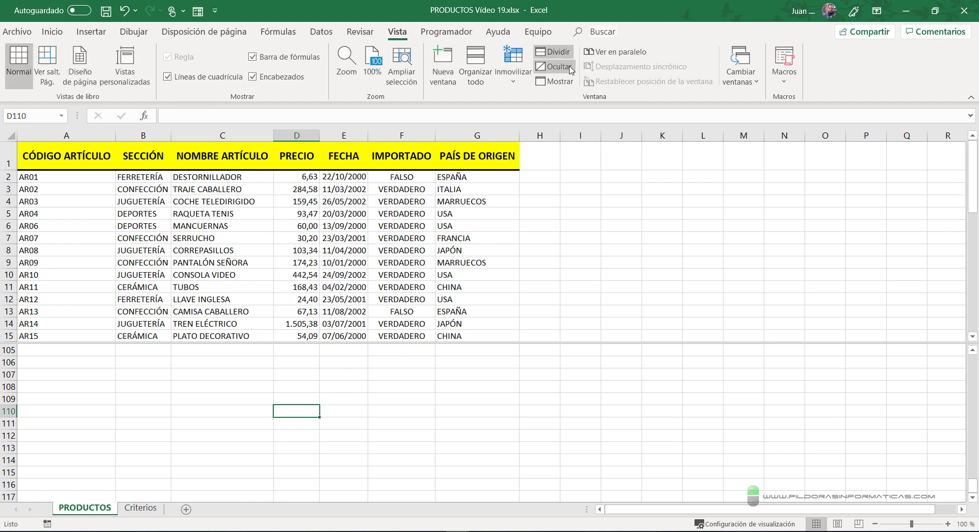
click(555, 56)
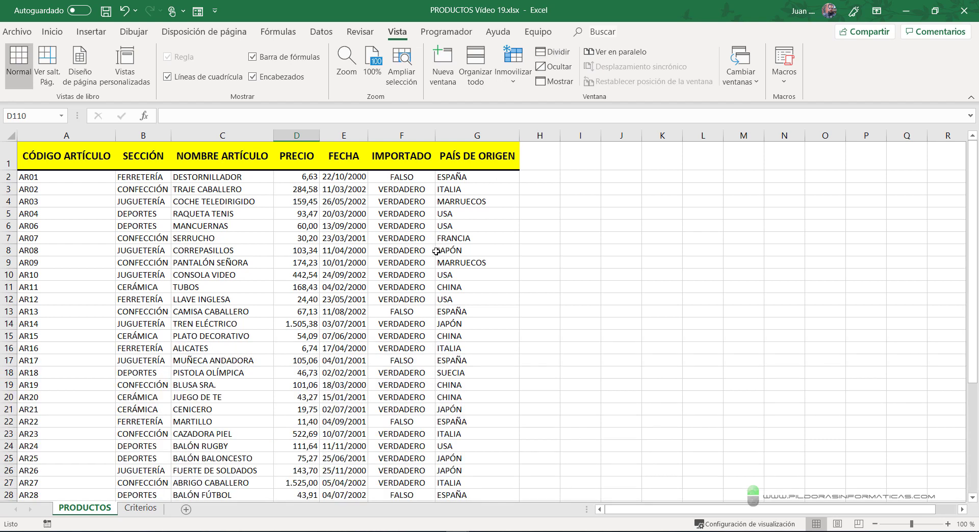
Select SECCIÓN B1:B15 together with PRECIO D1:D15
click(539, 324)
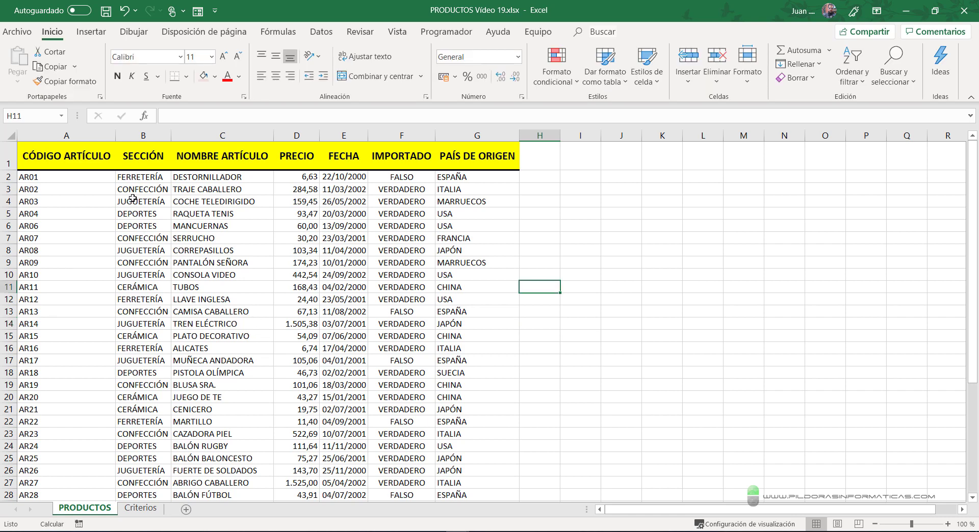
drag(137, 154, 150, 333)
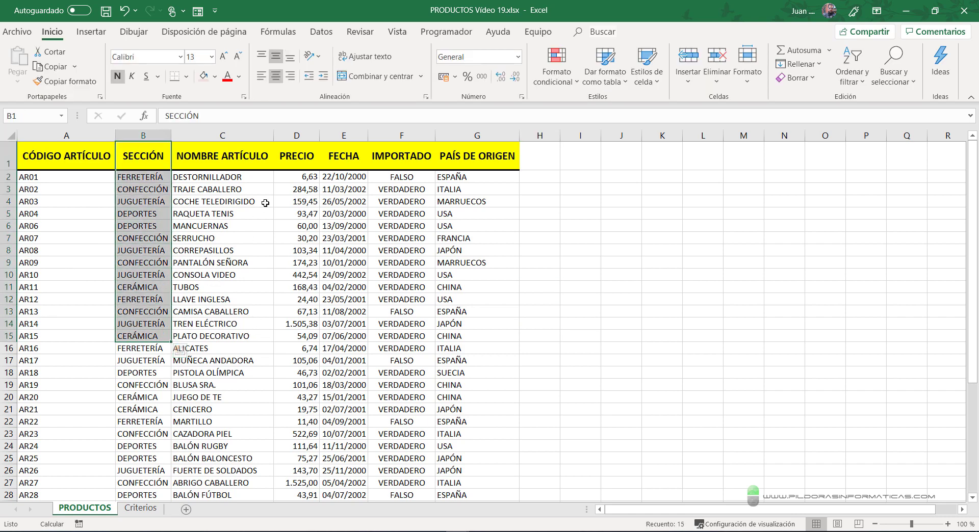
ctrl+drag(292, 154, 302, 345)
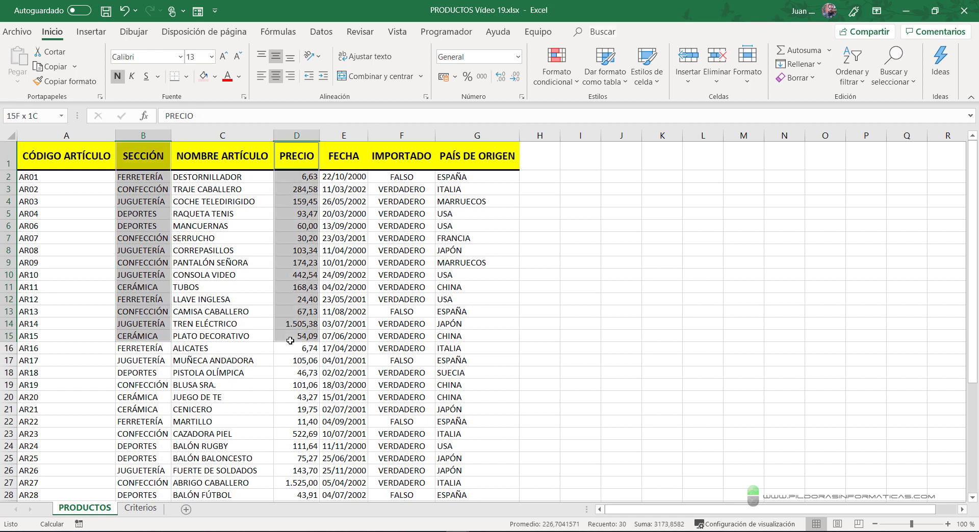
Insert a 3D clustered column chart of PRECIO and cut it off the sheet
key(alt)
key(b)
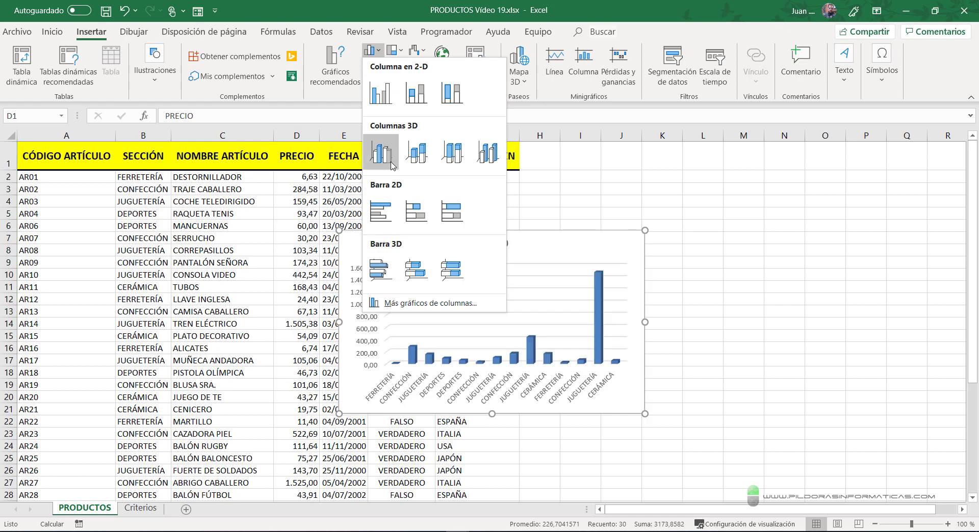
click(387, 153)
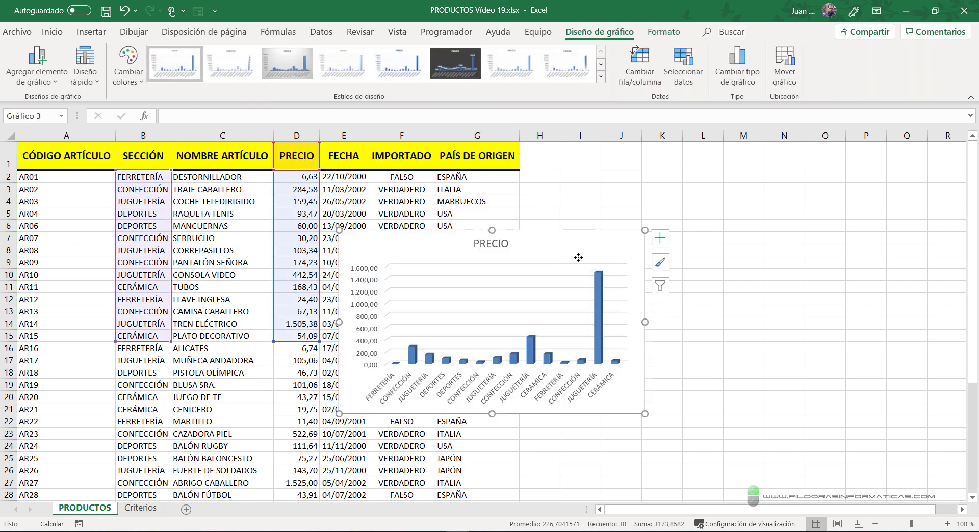
key(Delete)
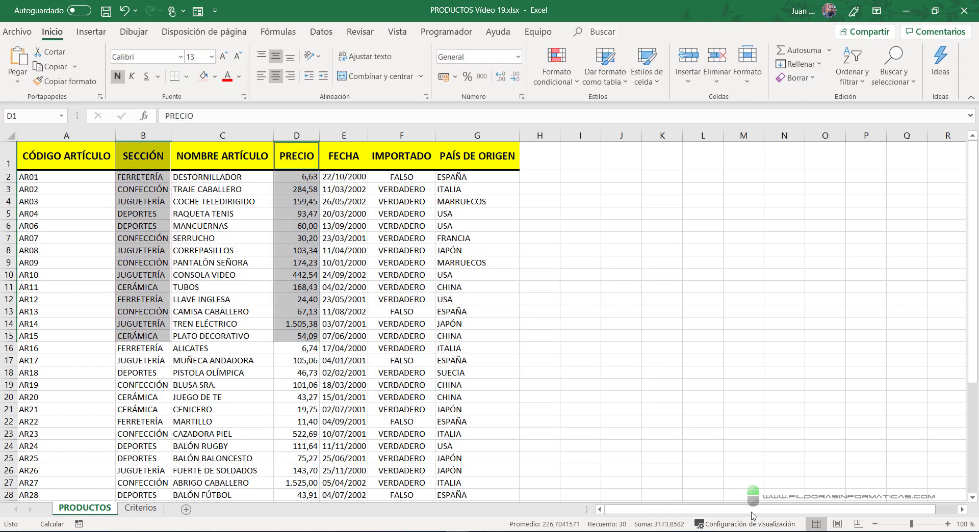
click(963, 510)
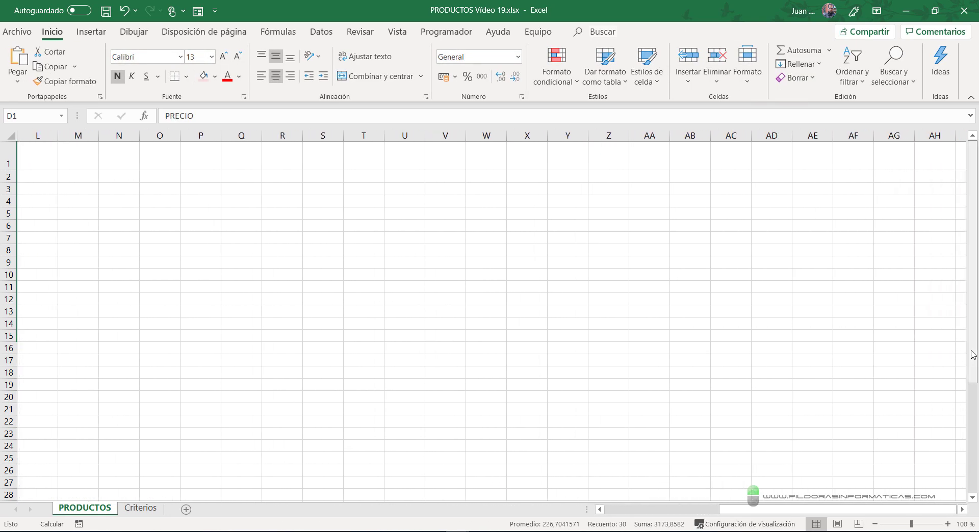
Paste the PRECIO chart at cell AD46
click(972, 497)
drag(973, 497, 970, 506)
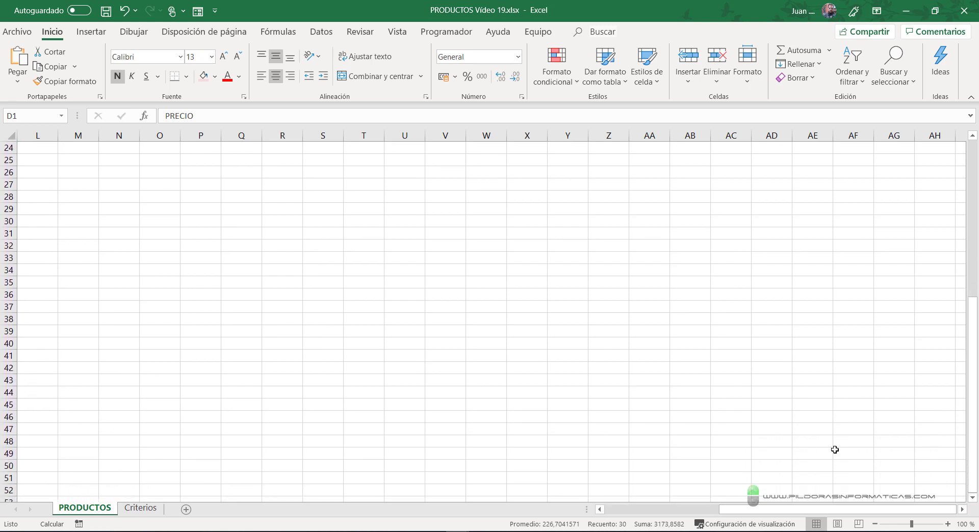
click(770, 419)
key(ctrl+v)
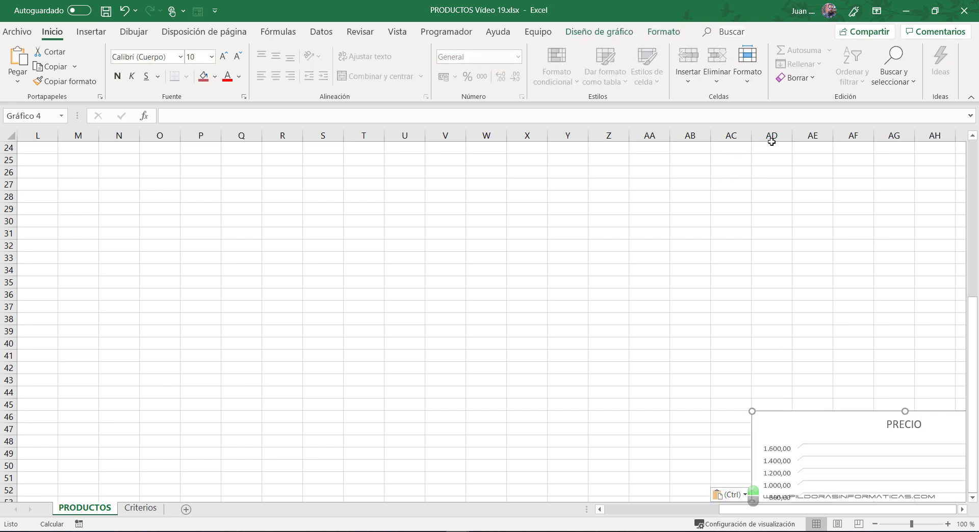
Return to cell A1 and open the Ir a (Go To) dialog
click(606, 355)
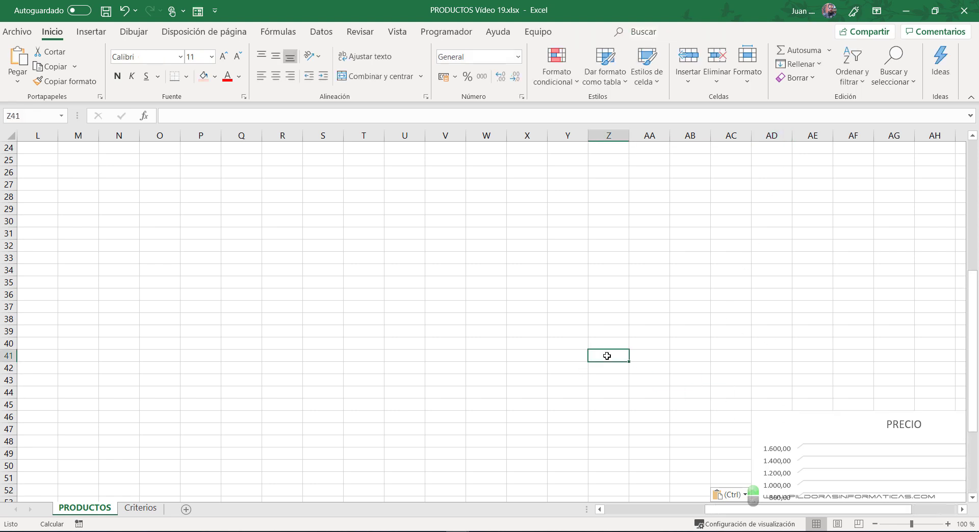
key(ctrl+Home)
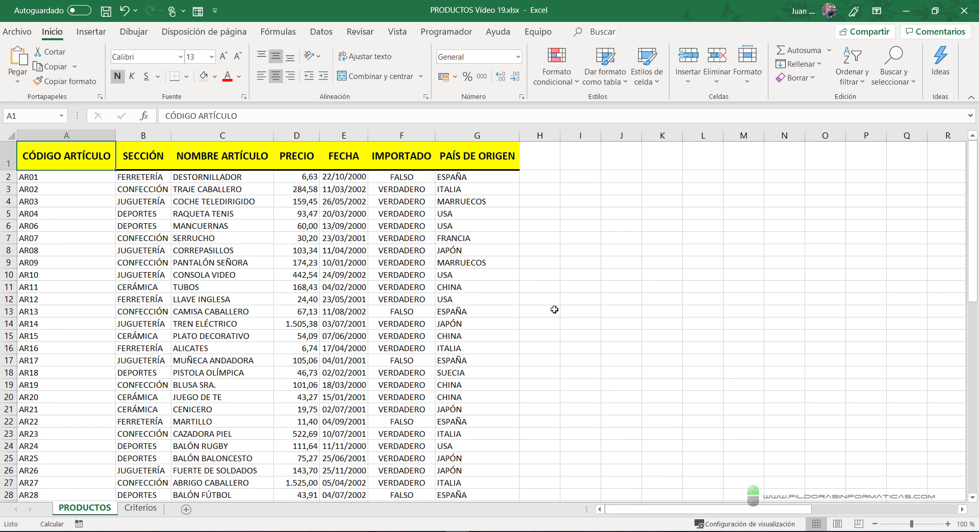
key(F5)
text(jh520)
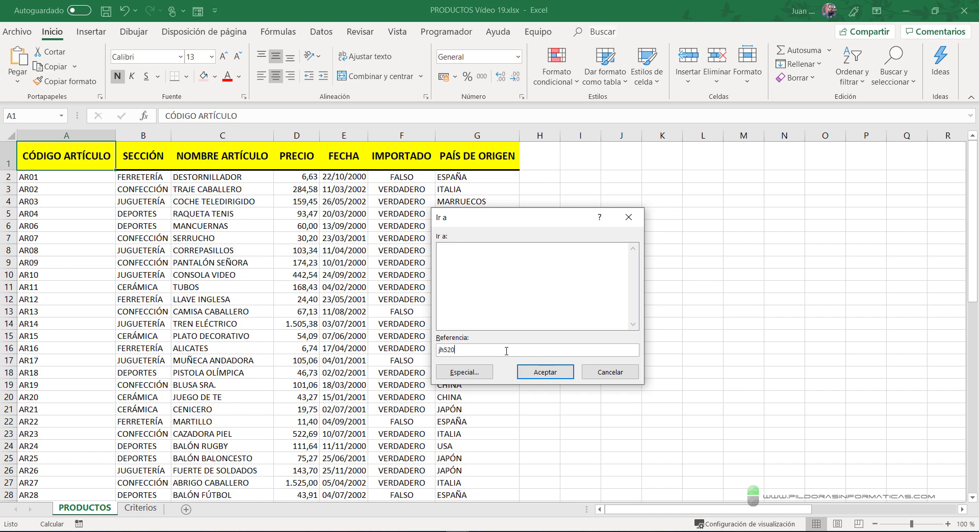
Go to JH520 and enter the formula =D2+D4 there
key(Return)
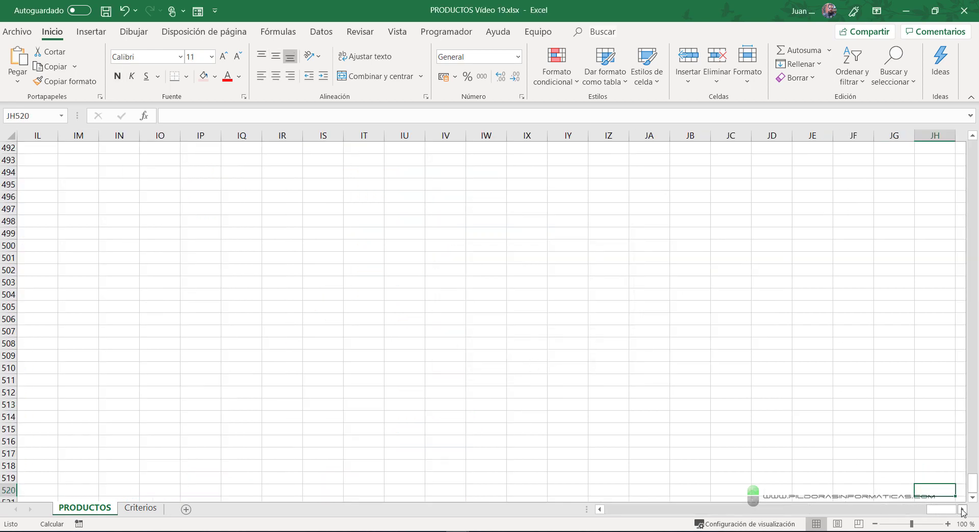
click(960, 509)
click(960, 509)
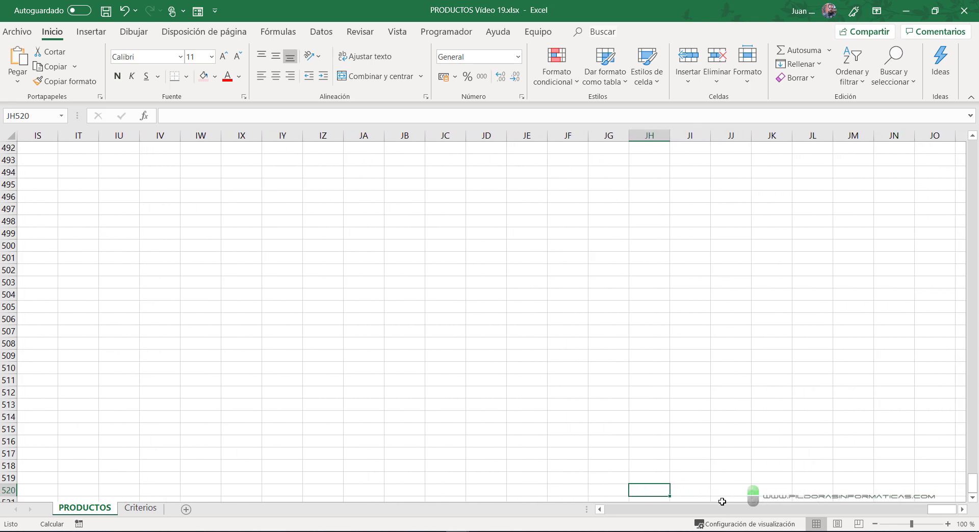
text(=)
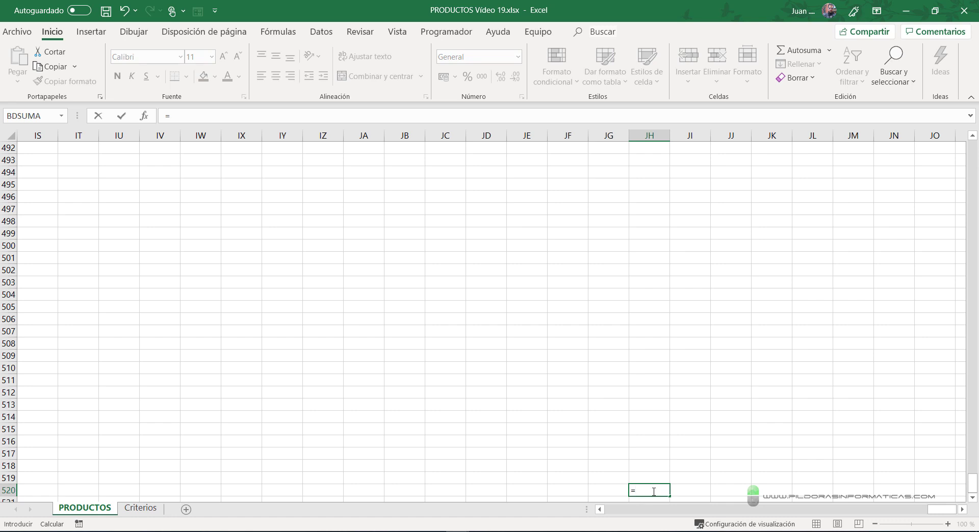
key(ctrl+Home)
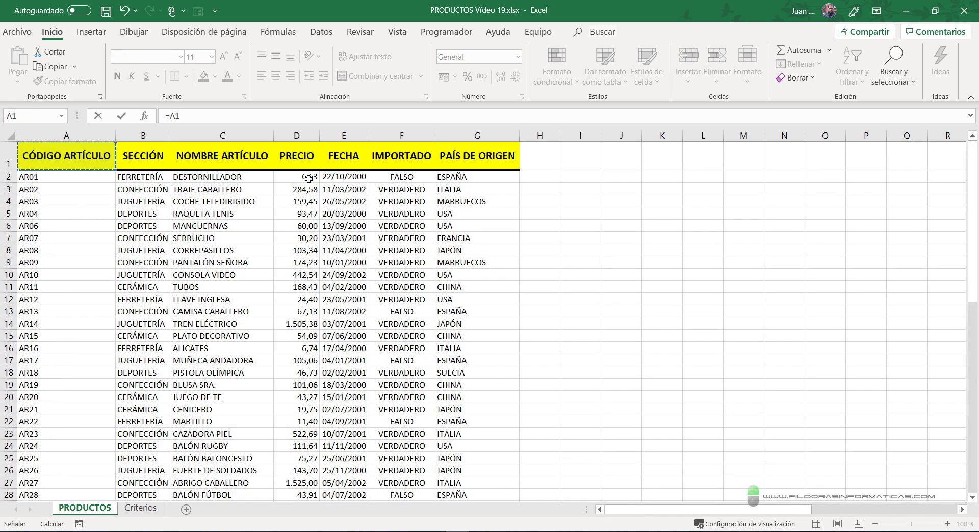
click(306, 178)
text(+)
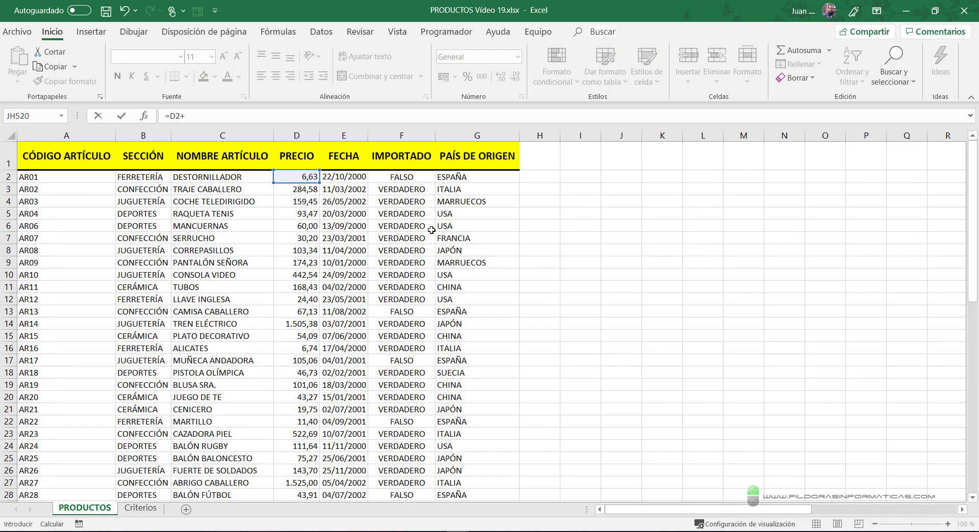
click(286, 204)
key(Return)
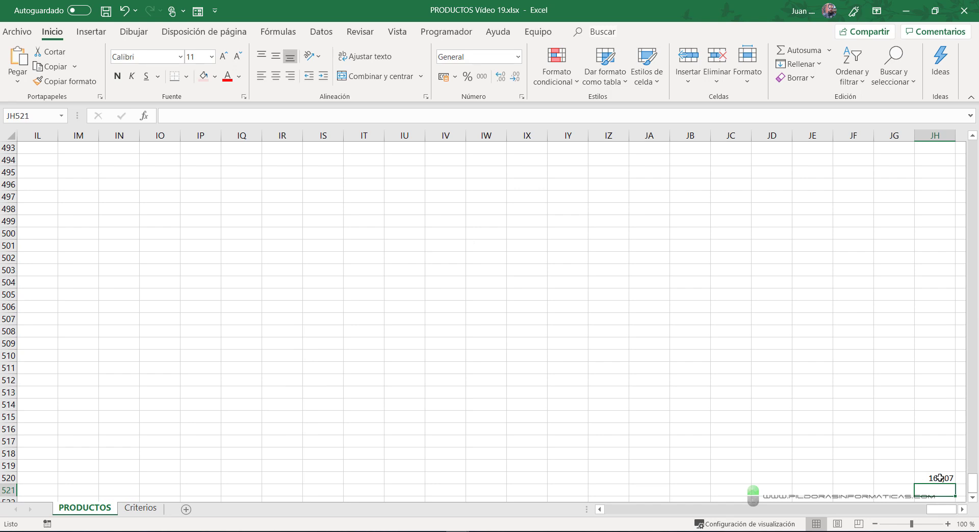
Reselect JH520 and inspect its =D2+D4 result of 166,07 far from the table
click(939, 478)
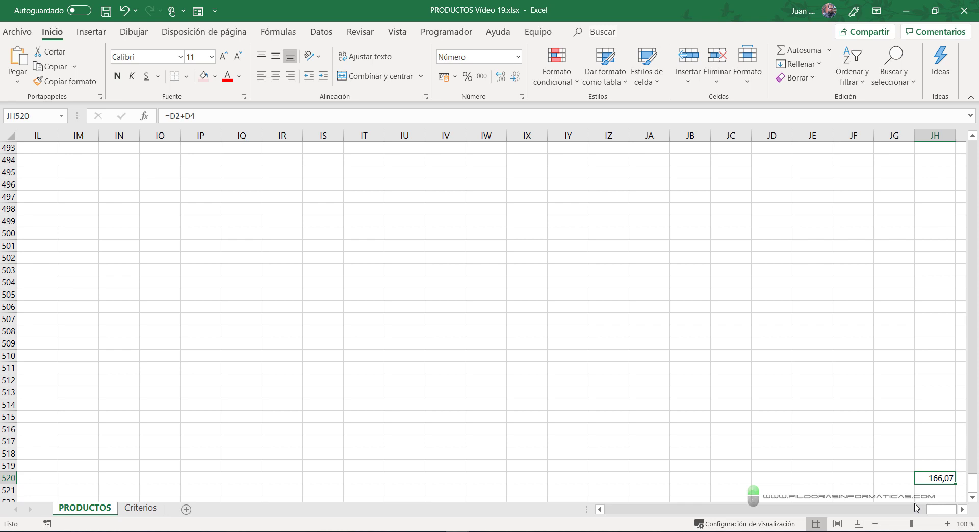
scroll(400, 332, up, 8)
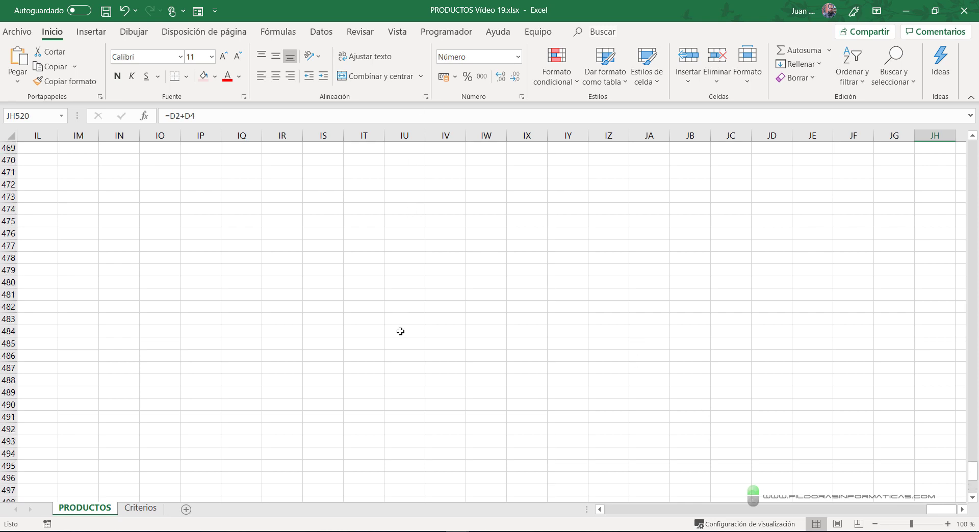
scroll(400, 332, up, 16)
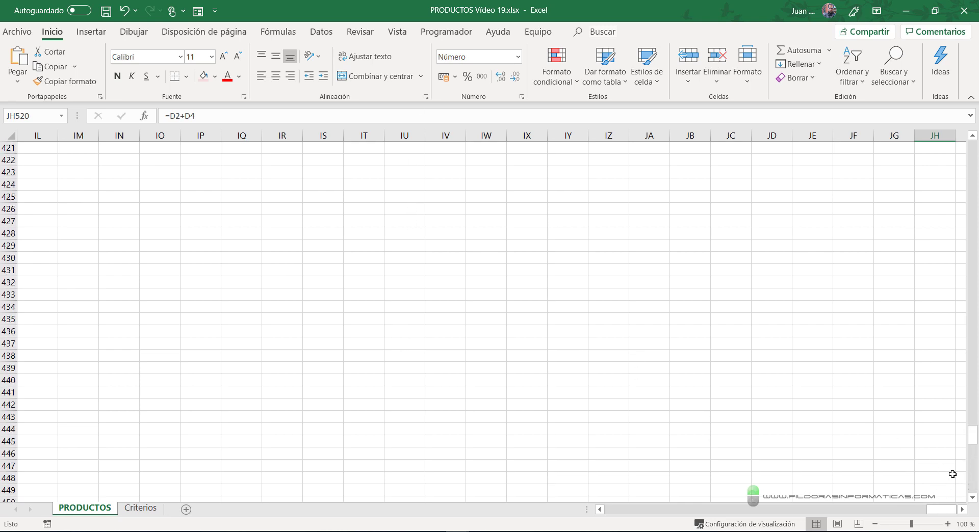
scroll(950, 474, down, 10)
scroll(950, 474, down, 10)
scroll(950, 474, down, 7)
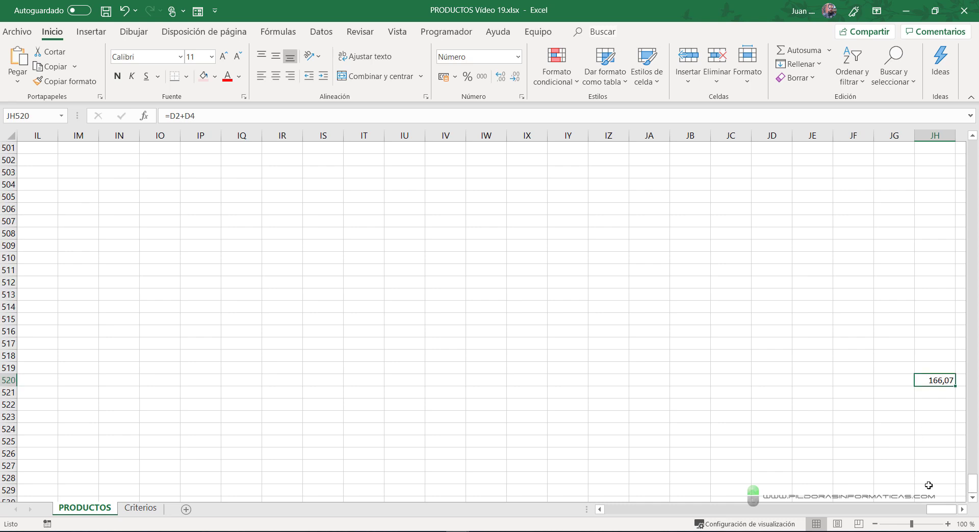
click(963, 510)
double_click(963, 511)
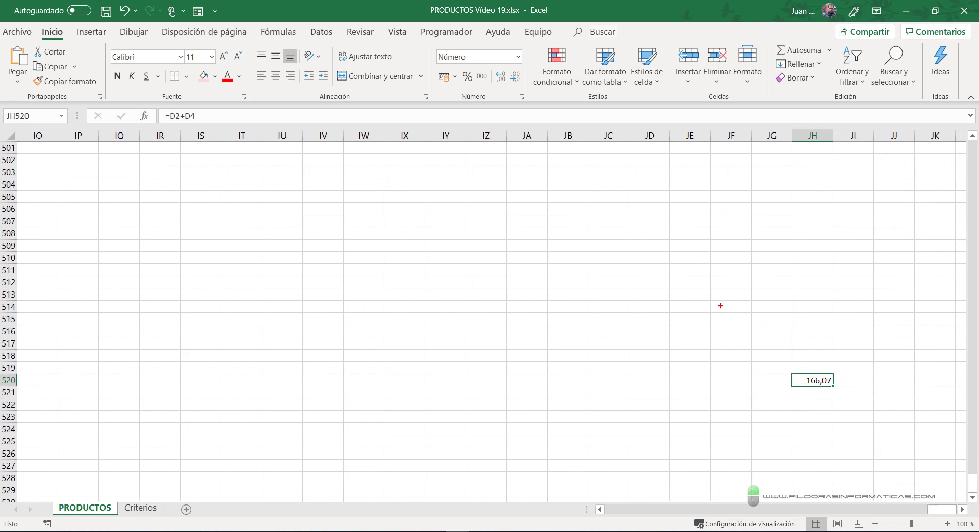
drag(720, 306, 902, 441)
drag(822, 396, 885, 499)
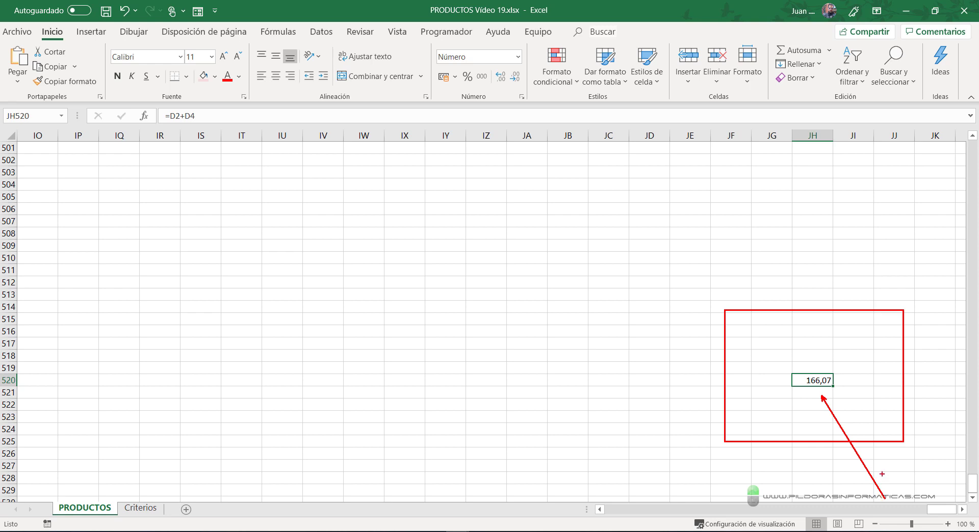
key(Escape)
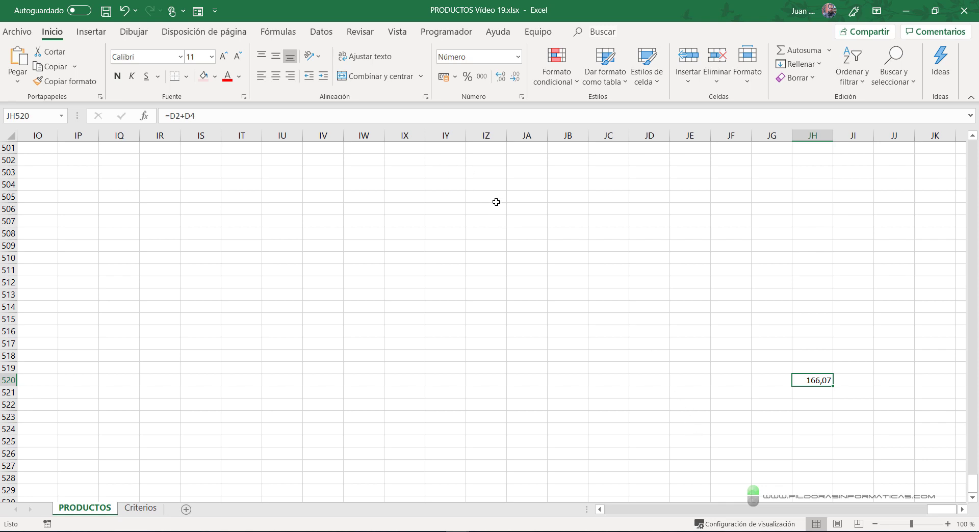
click(397, 31)
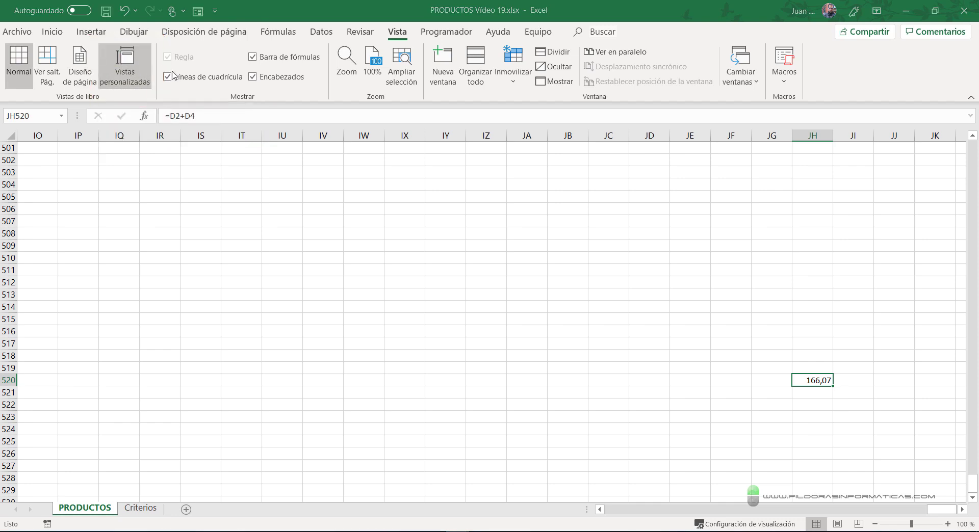
Look at the Vistas personalizadas list, then return to cell A1
click(125, 66)
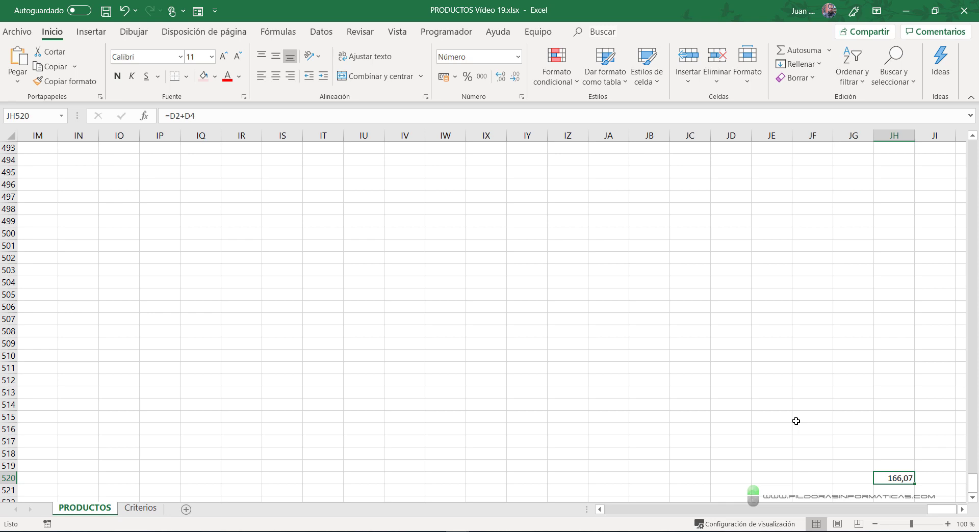
key(ctrl+Home)
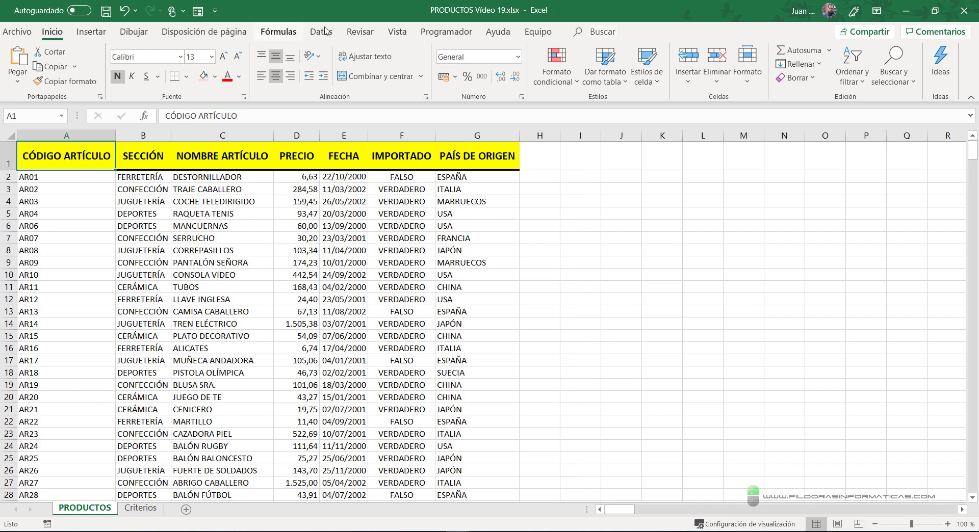
click(400, 35)
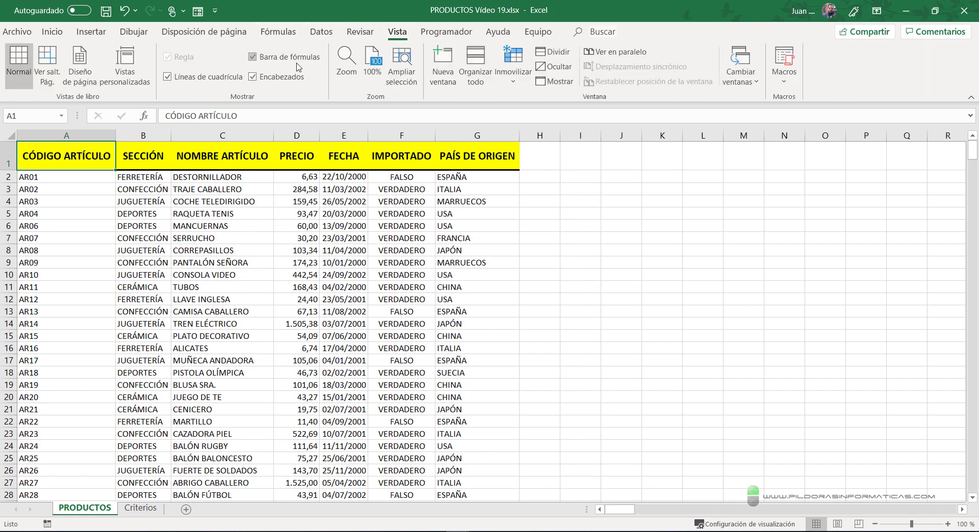
mouse_move(95, 44)
mouse_down()
mouse_move(154, 103)
mouse_move(348, 351)
mouse_up()
key(Escape)
Add a custom view named BBDD
click(124, 67)
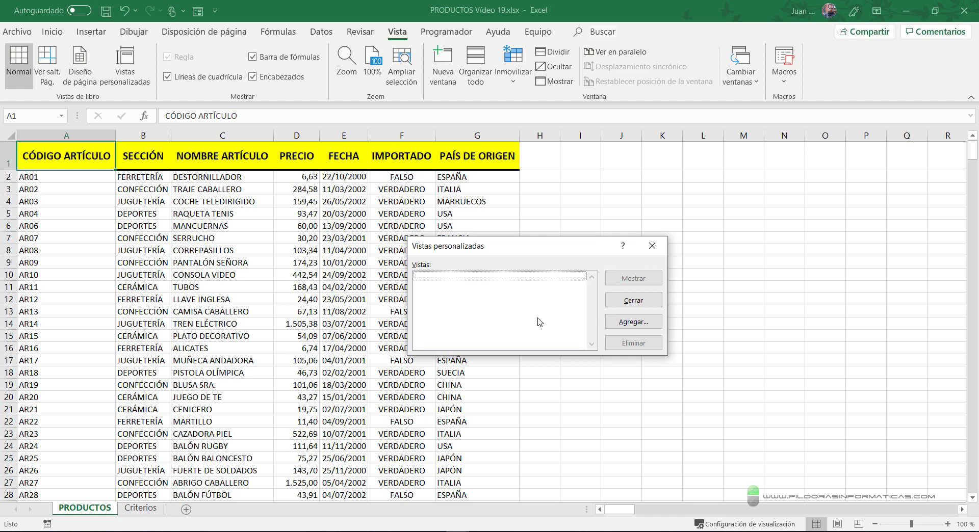
click(632, 322)
text(BBDD)
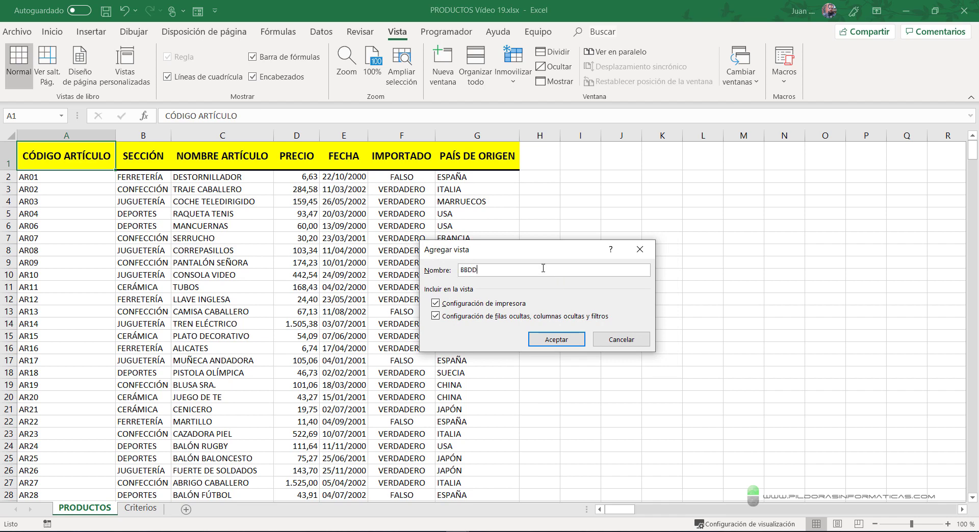
click(553, 338)
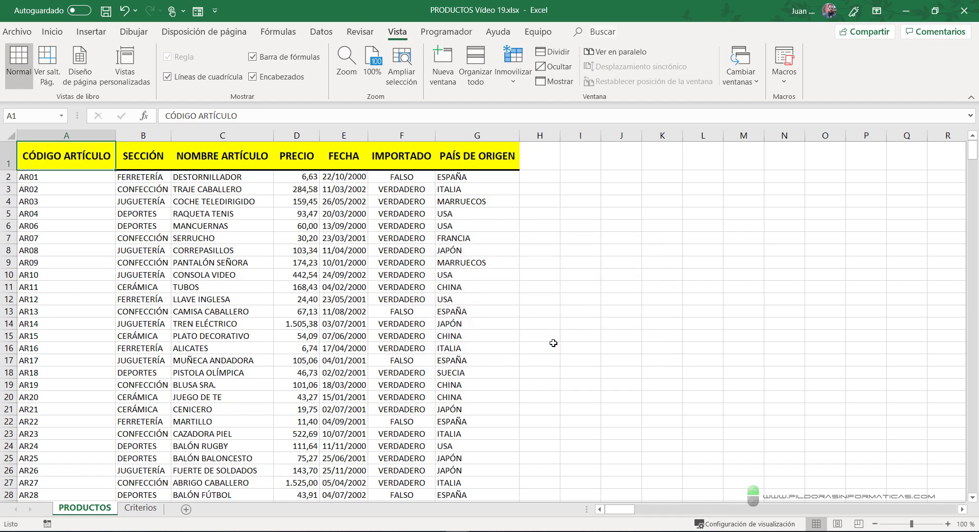
Scroll down to the PRECIO chart and save that view as custom view 'gráfico'
scroll(684, 377, down, 10)
scroll(684, 382, down, 8)
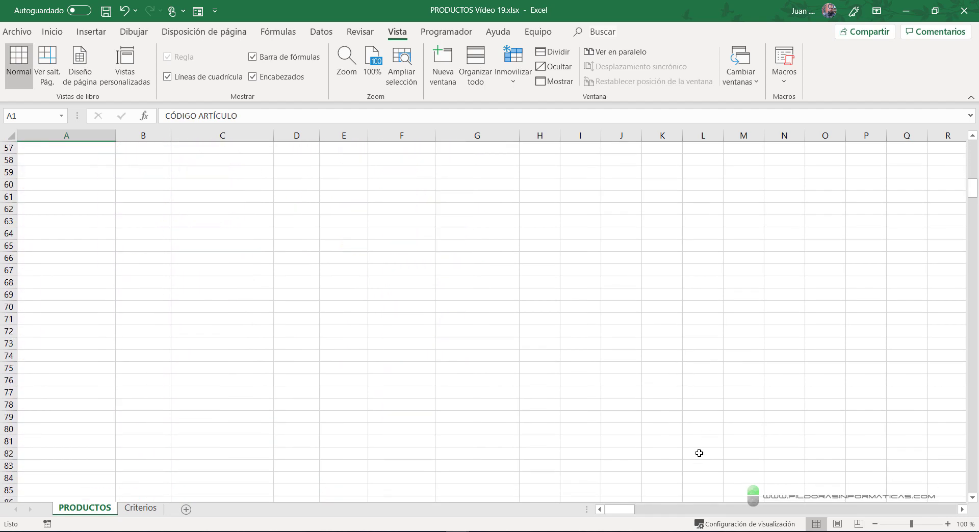
drag(619, 510, 728, 510)
scroll(679, 407, down, 11)
scroll(678, 407, down, 11)
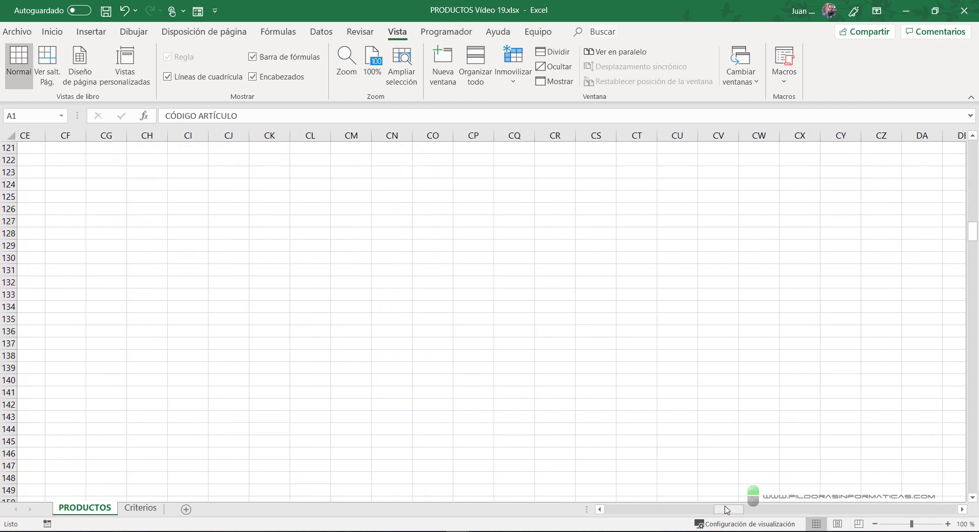
scroll(683, 439, down, 8)
scroll(683, 438, down, 3)
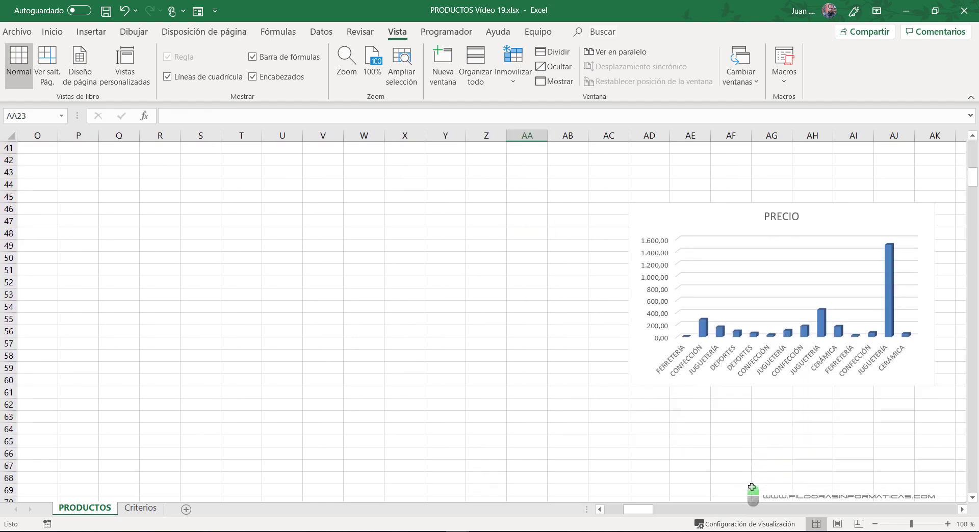
drag(650, 512, 658, 516)
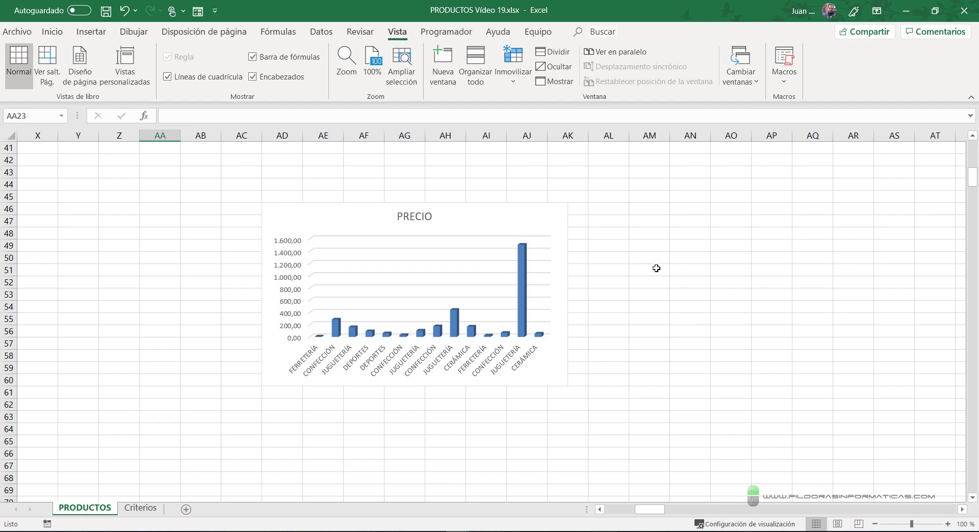
click(123, 62)
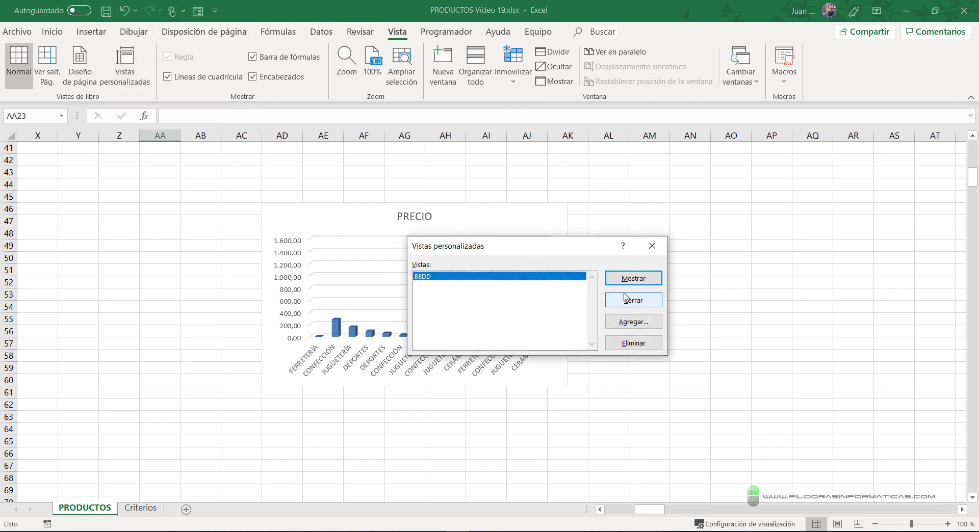
click(630, 322)
text(gráfico)
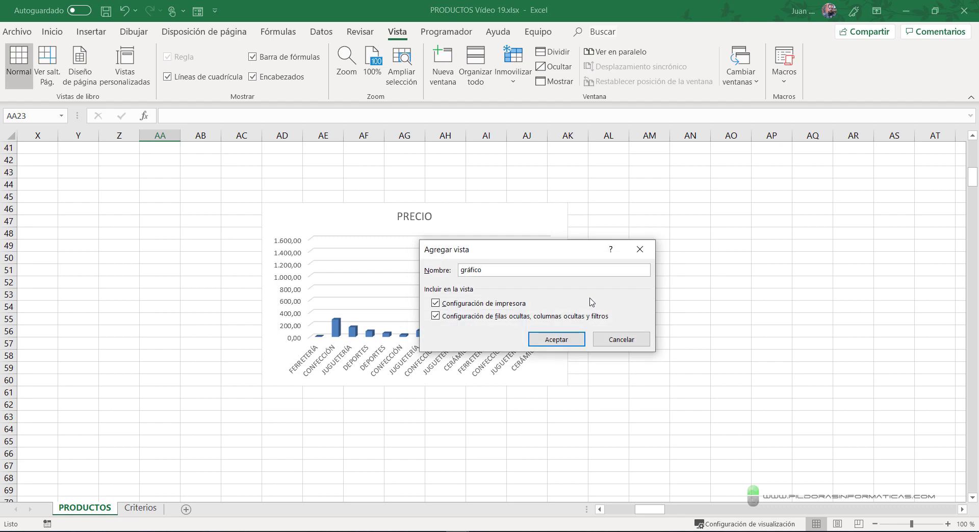
click(556, 339)
click(626, 343)
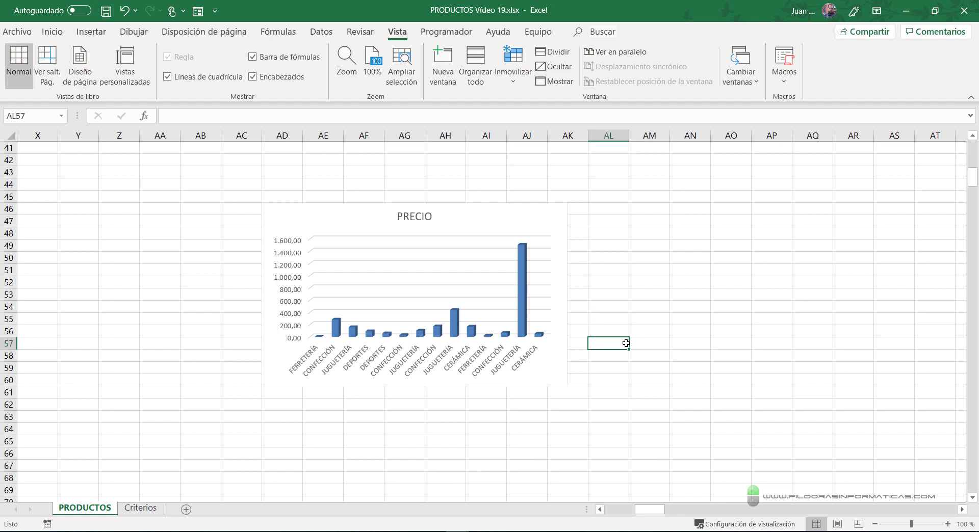
Jump to the last used cell JH520 and bring its formula area into view
key(ctrl+End)
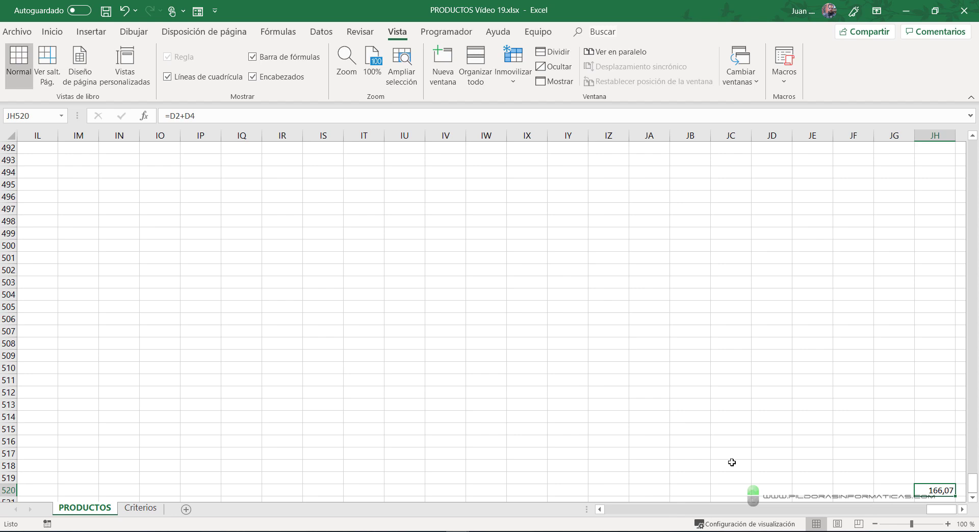
scroll(967, 513, right, 2)
scroll(967, 514, right, 2)
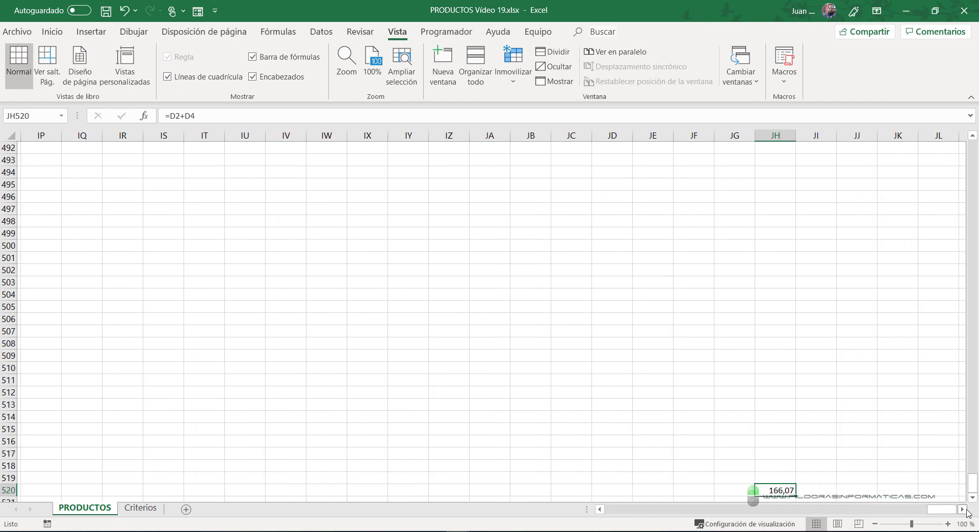
scroll(967, 514, right, 3)
scroll(967, 514, right, 1)
scroll(973, 497, down, 1)
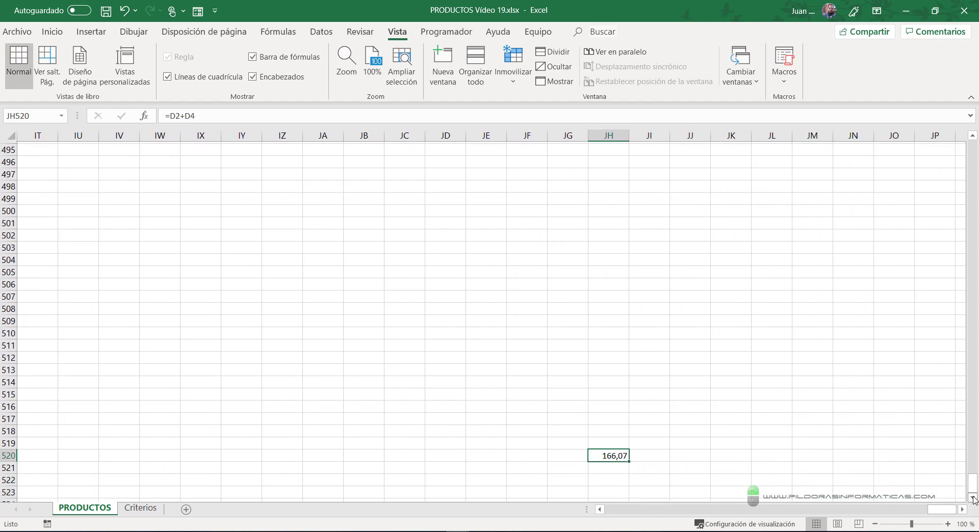
scroll(972, 497, down, 1)
scroll(973, 499, down, 1)
scroll(974, 500, down, 2)
scroll(973, 499, down, 2)
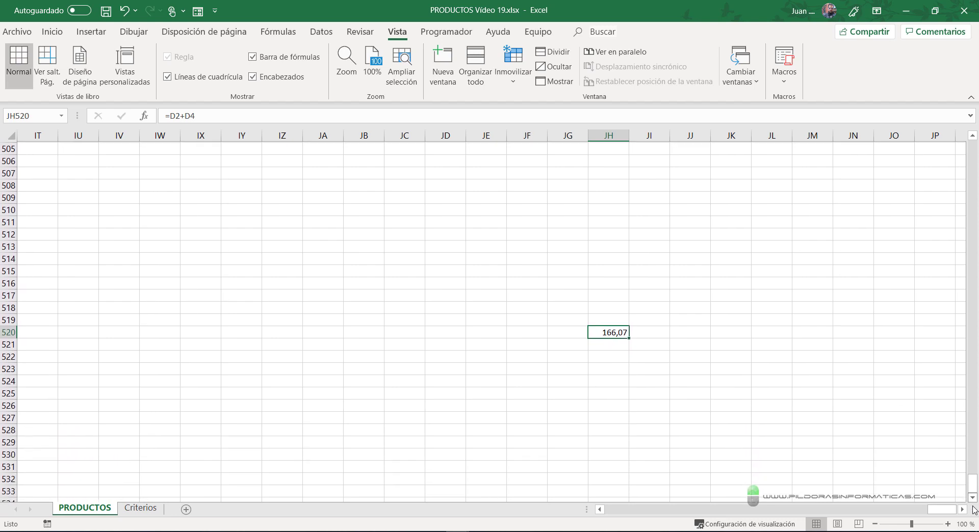
scroll(973, 499, down, 1)
scroll(964, 514, right, 2)
scroll(965, 514, right, 1)
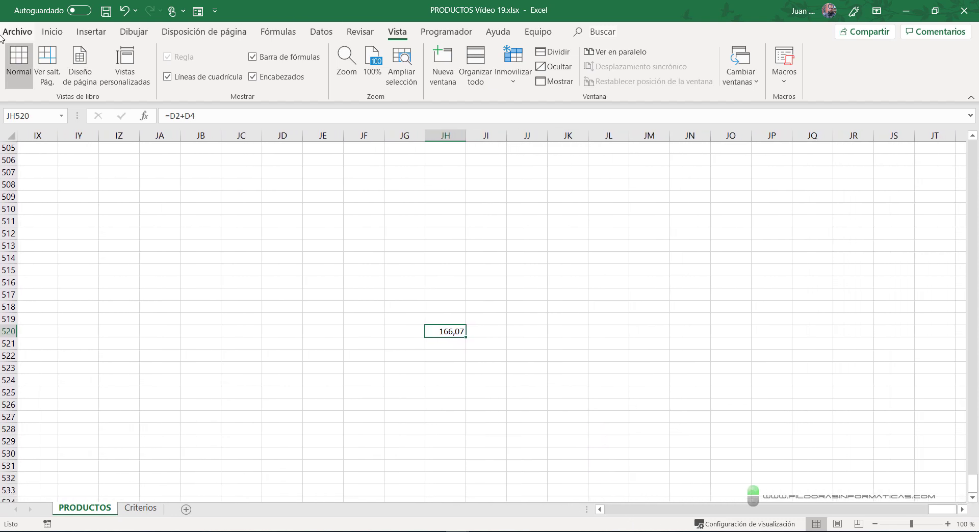
Save this area as custom view 'información importante', then return to cell A1
click(111, 55)
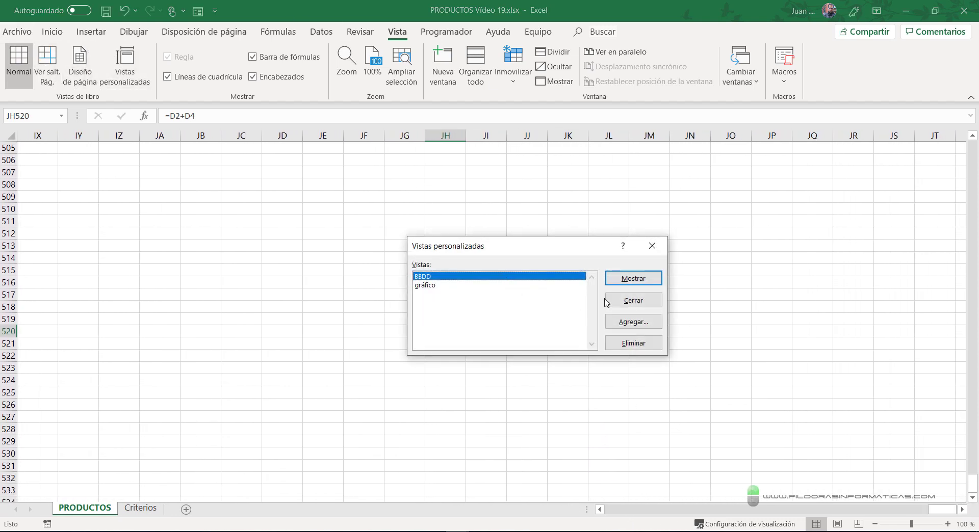
click(619, 318)
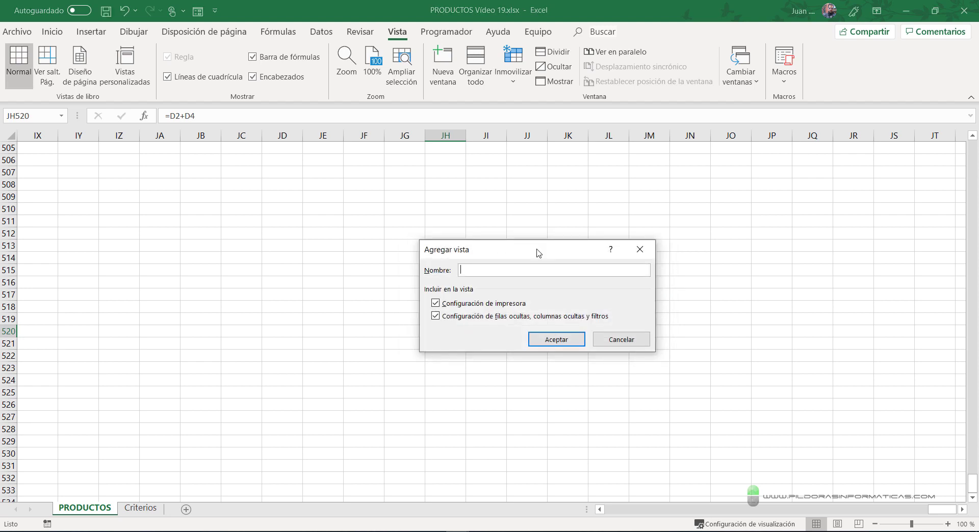
text(informaci)
text(ón importante)
key(Return)
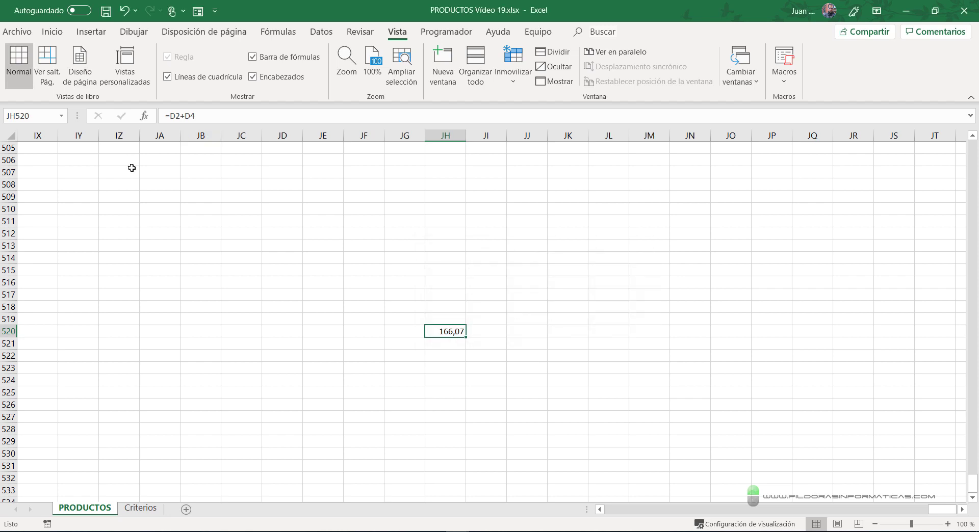
key(ctrl+Home)
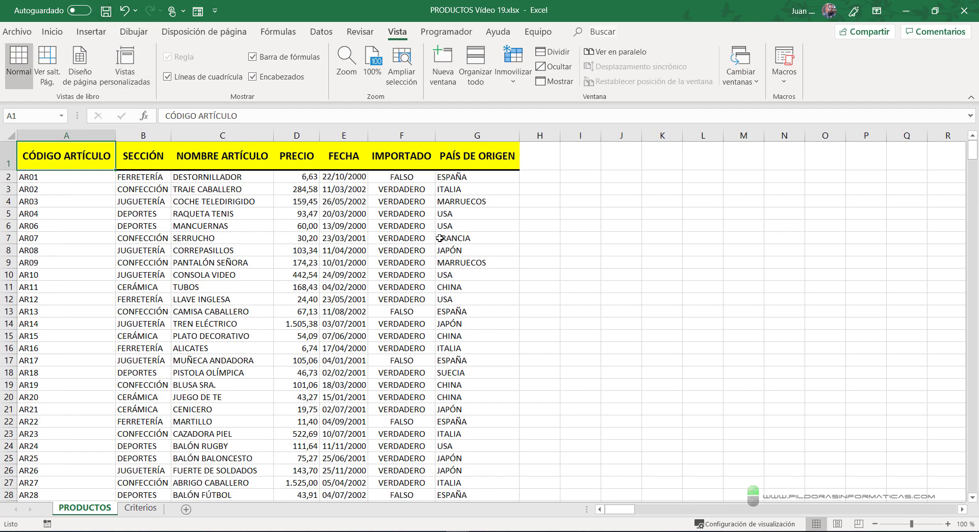
scroll(415, 374, down, 10)
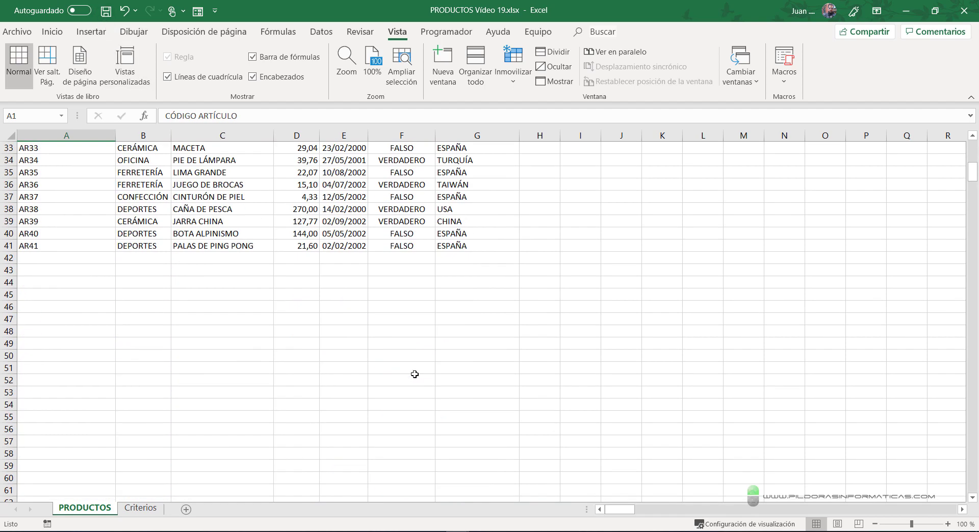
scroll(408, 370, down, 3)
scroll(367, 388, up, 5)
click(352, 394)
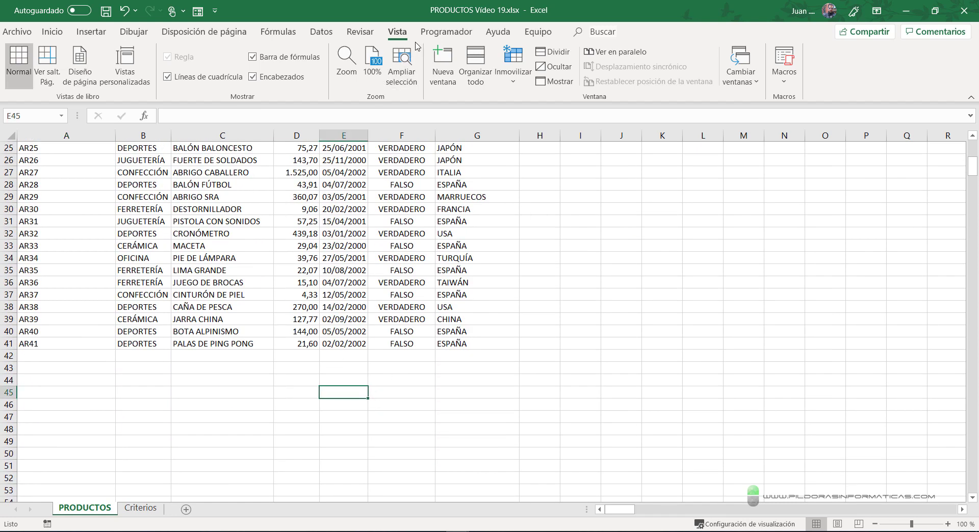
click(125, 66)
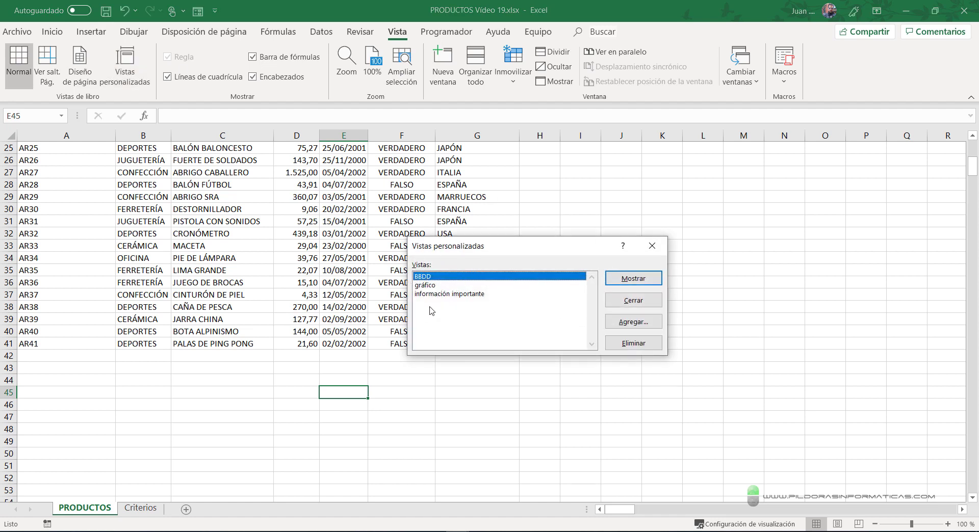
click(425, 286)
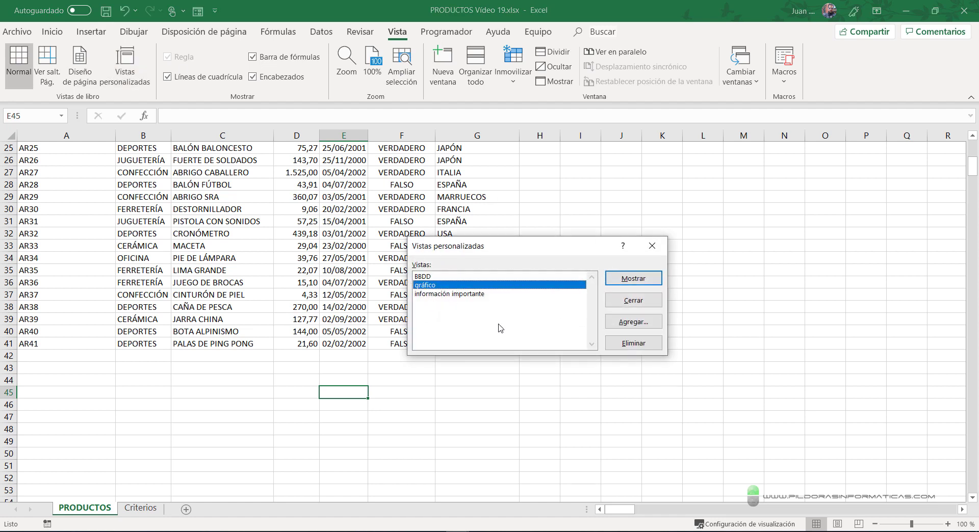
click(633, 278)
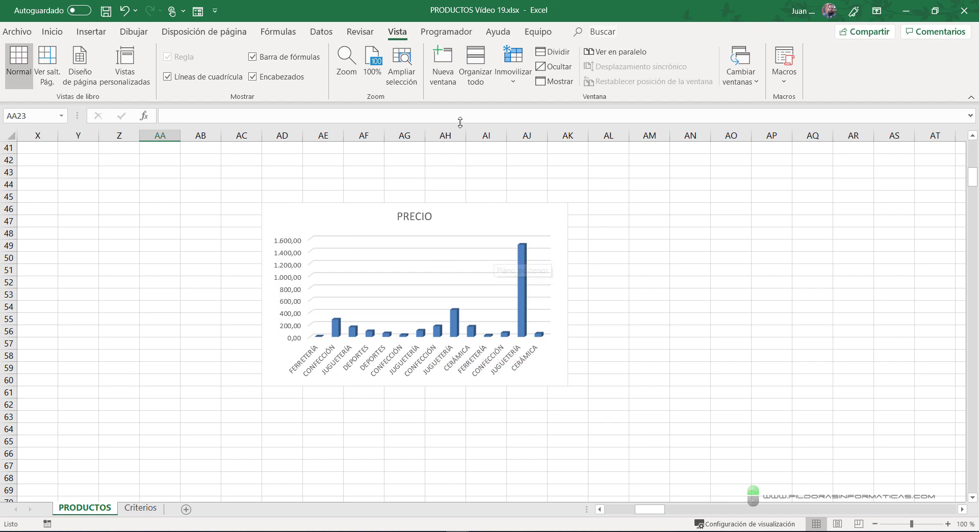
click(135, 57)
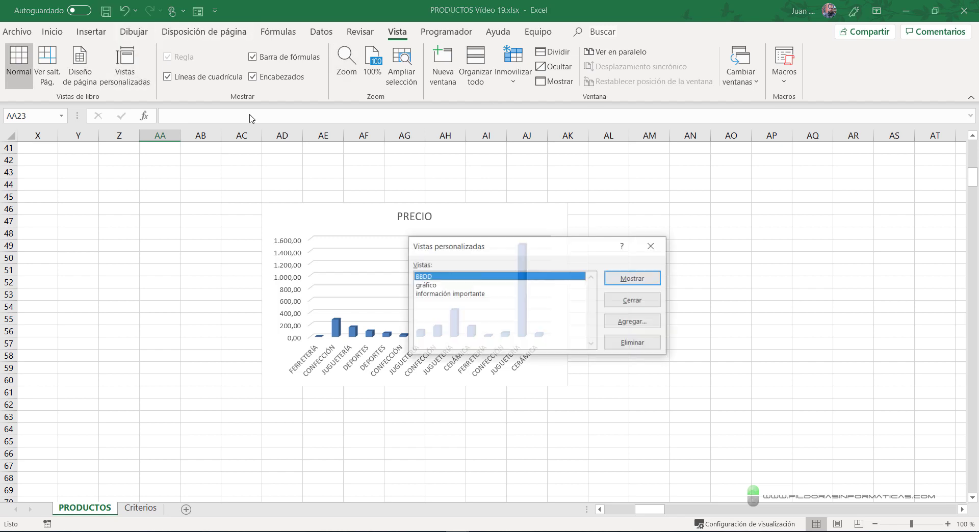
click(654, 282)
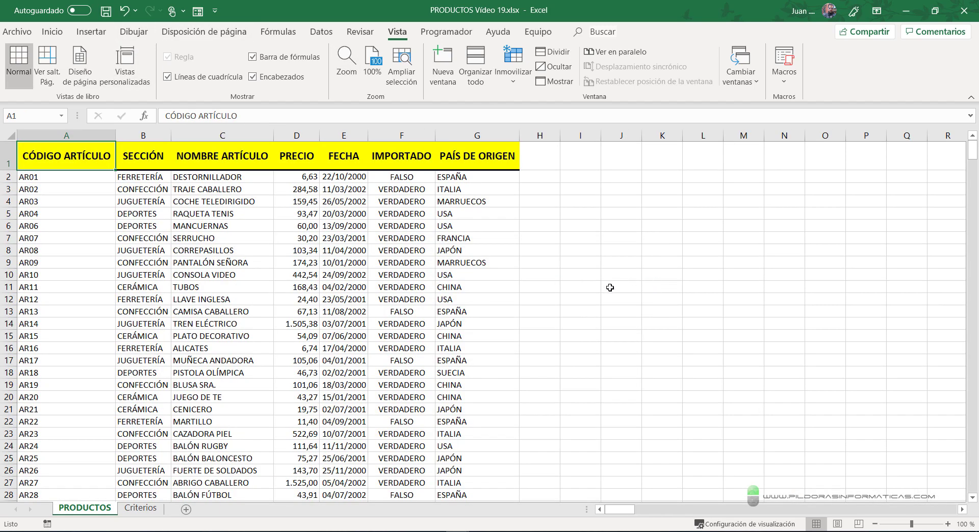
click(136, 76)
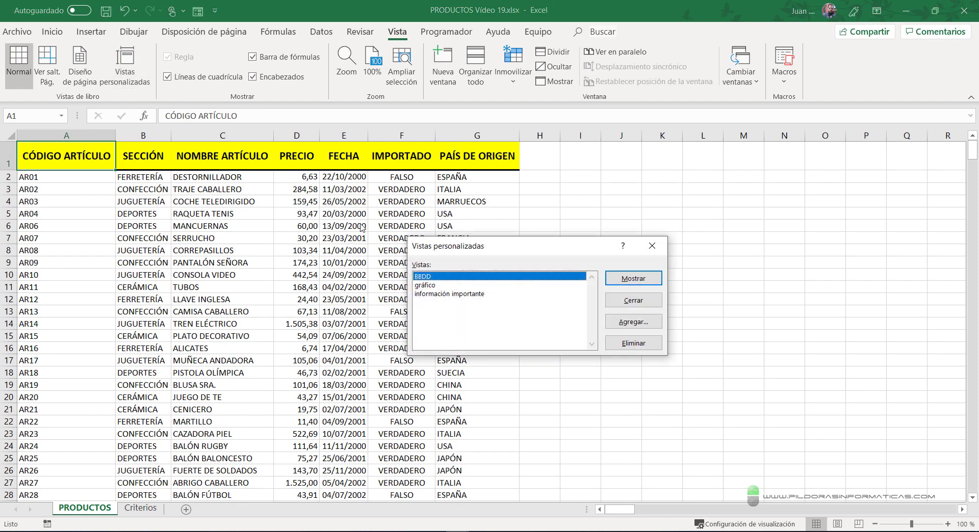
click(453, 295)
click(632, 280)
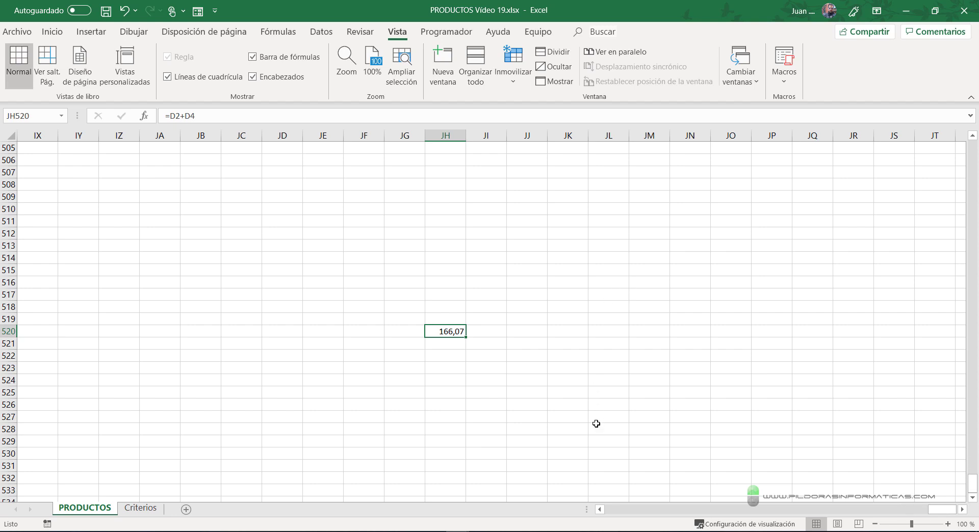
click(433, 320)
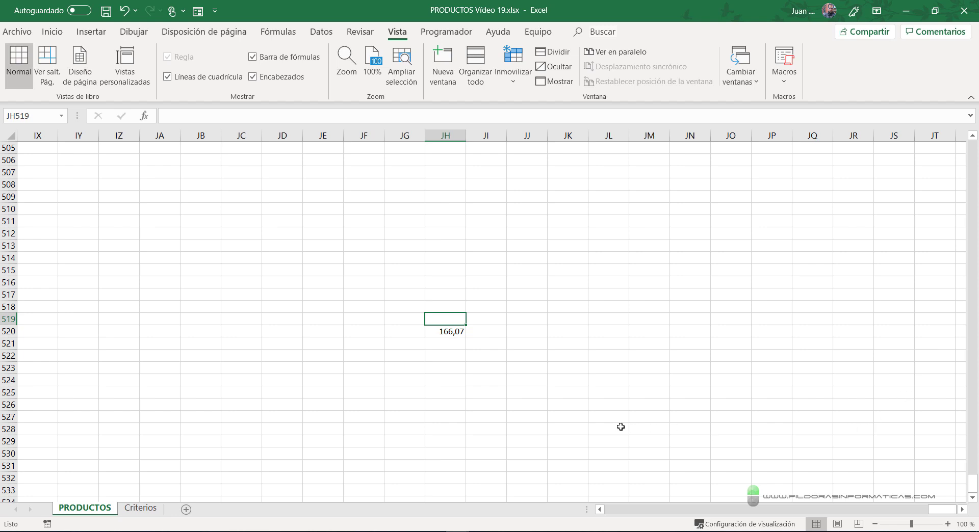
key(ctrl+Home)
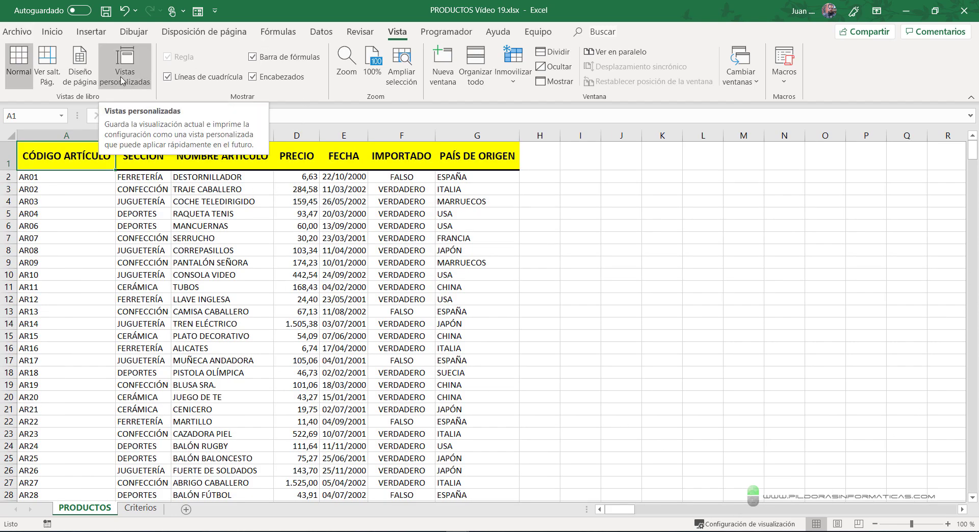
Save and close PRODUCTOS Video 19, then show the Total sheet of Vídeo 21.xlsx
click(963, 11)
click(501, 291)
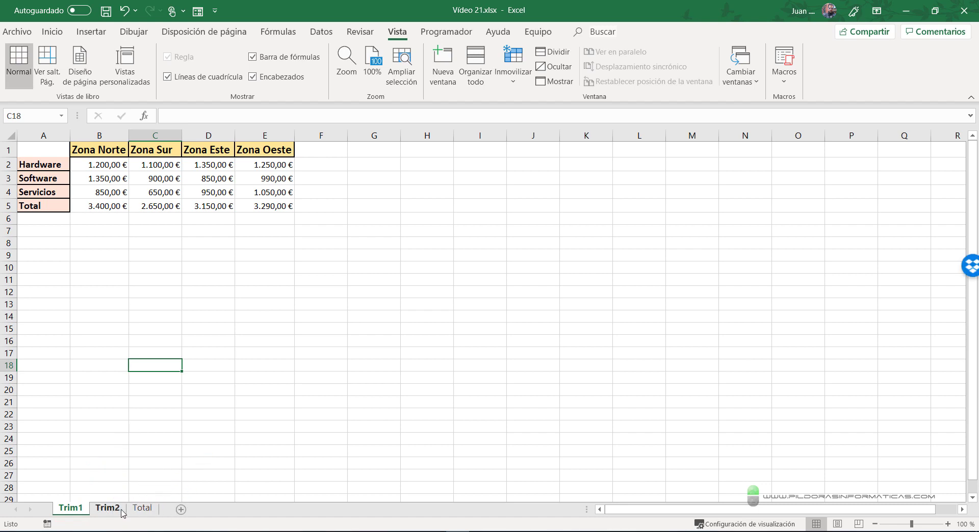
click(138, 509)
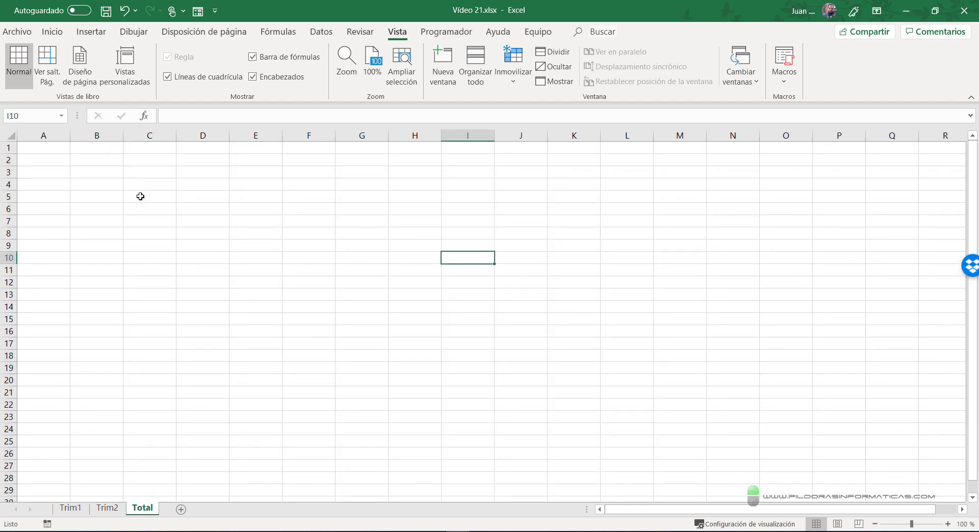
Compare the Trim1, Trim2 and Total sheets, marking each tab with arrows, ending on Trim1
click(103, 509)
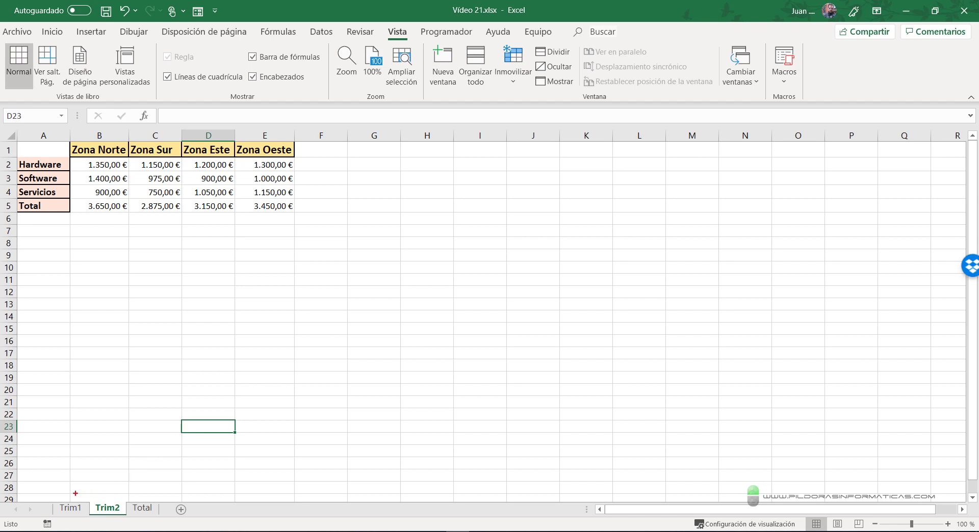
drag(118, 488, 158, 396)
drag(152, 506, 180, 444)
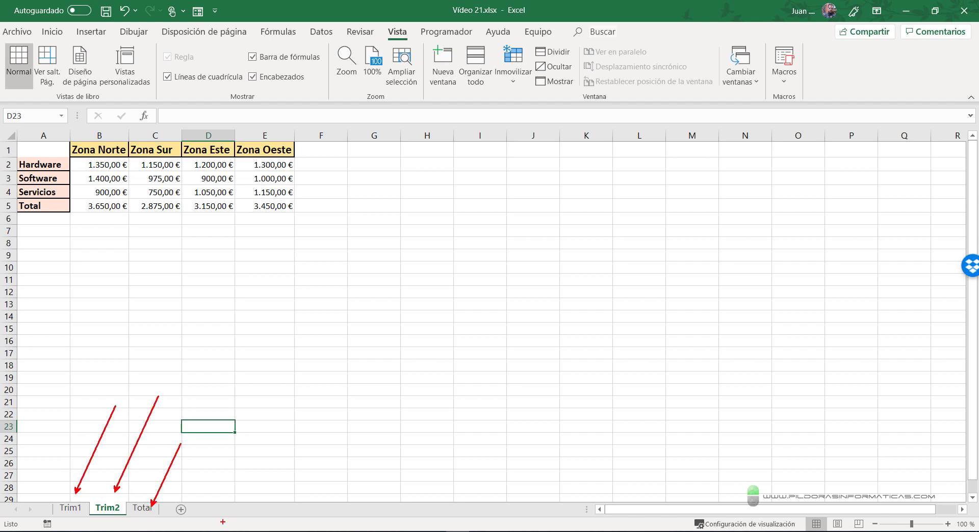
drag(222, 517, 260, 444)
key(Escape)
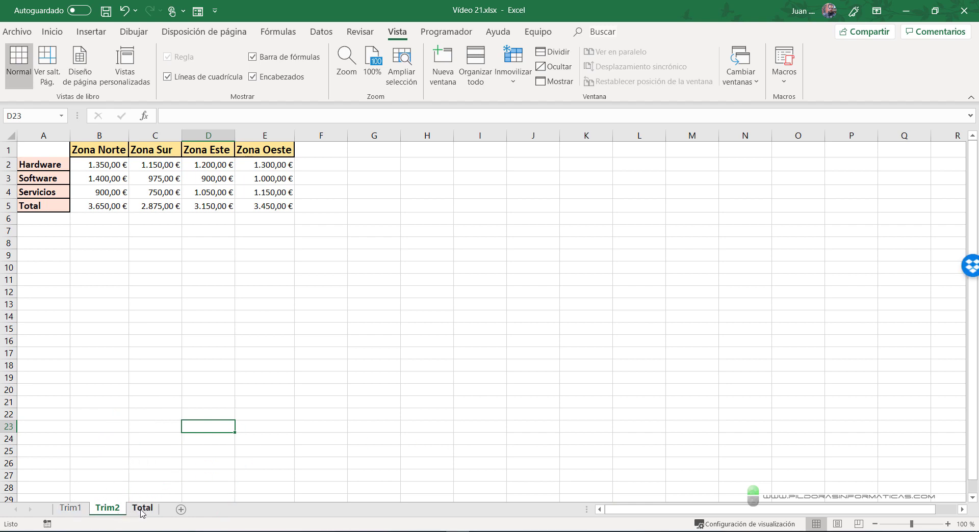
click(142, 510)
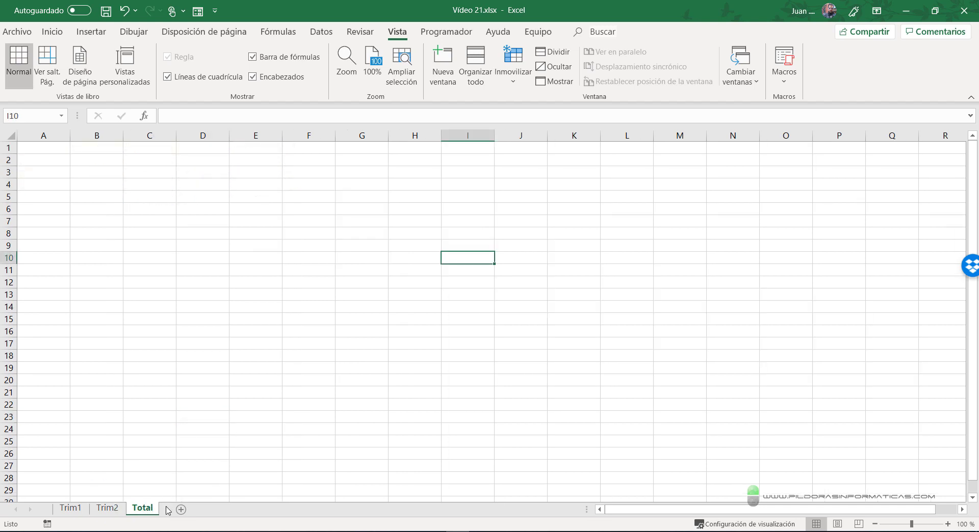
click(71, 509)
click(104, 512)
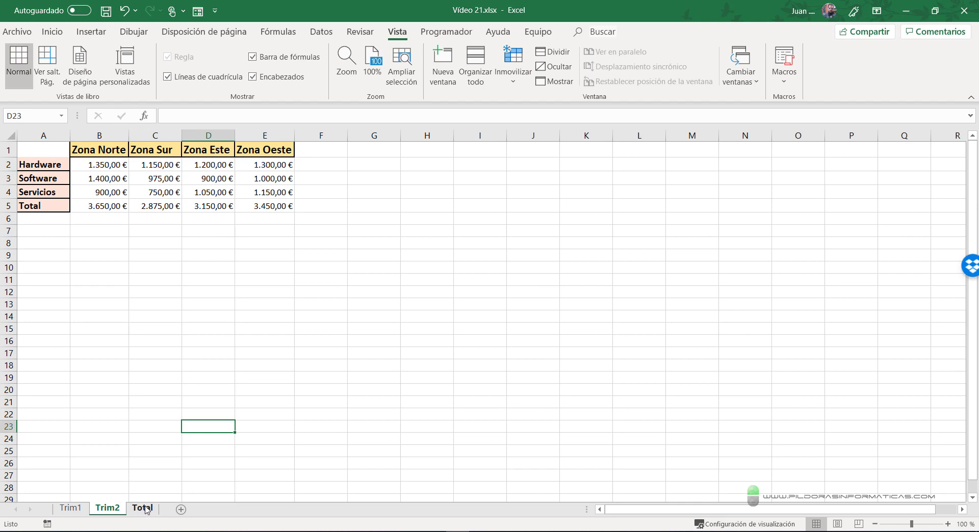
click(71, 510)
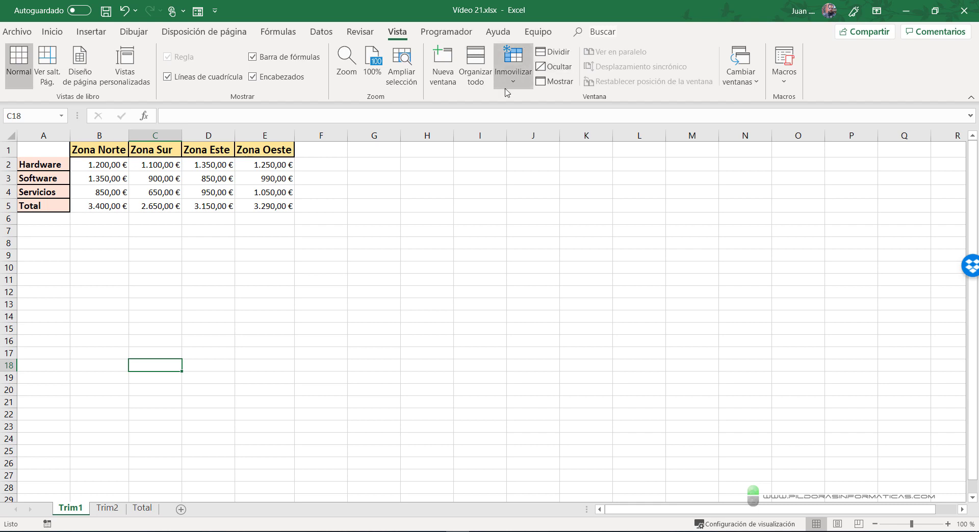
Open a second window of Vídeo 21.xlsx and toggle between windows 1 and 2, ending on 1
click(444, 70)
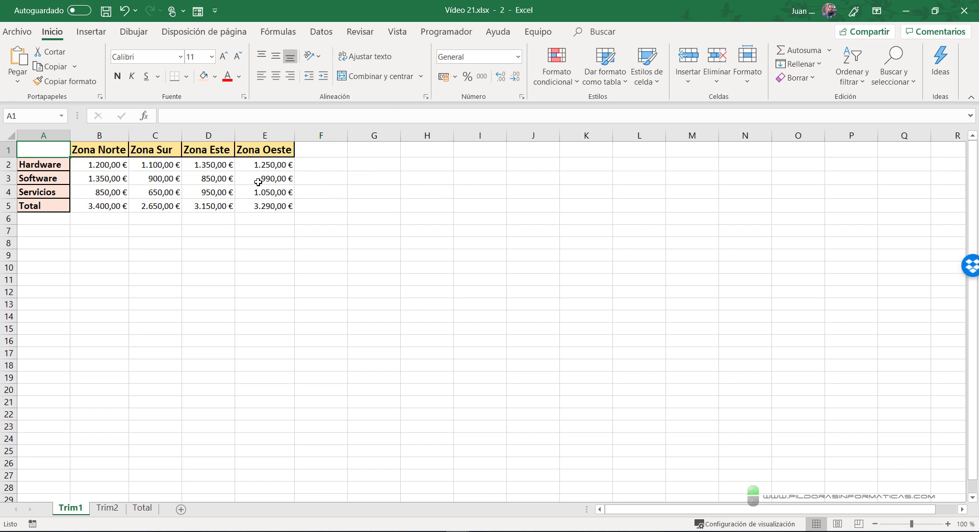
click(396, 32)
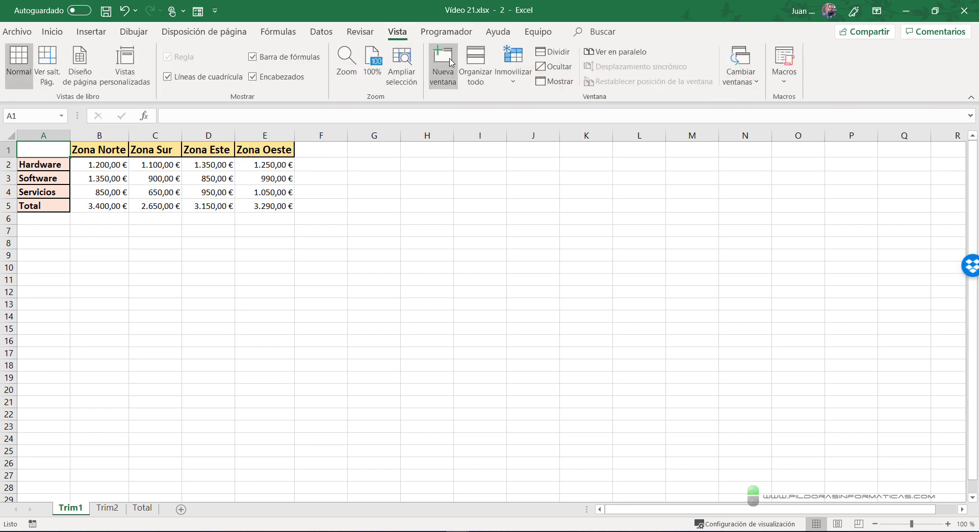
click(741, 79)
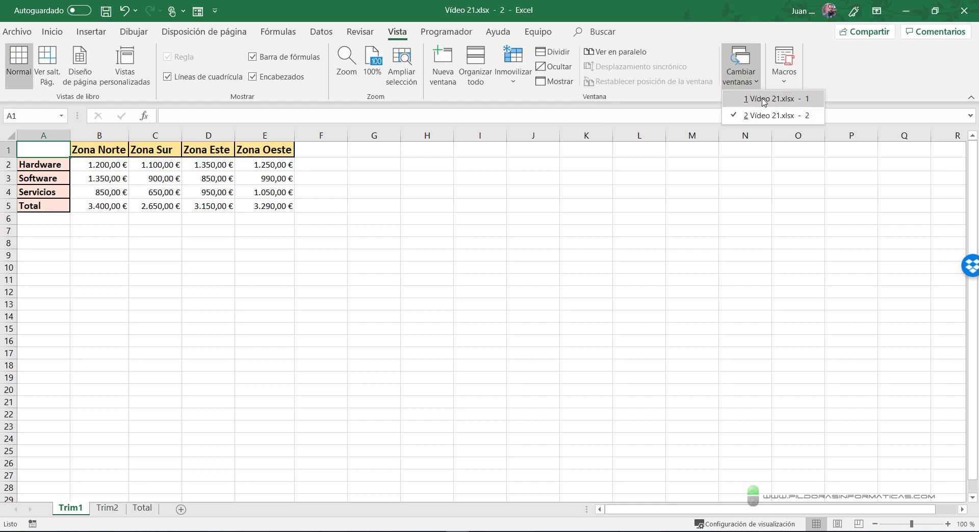
click(764, 98)
click(742, 77)
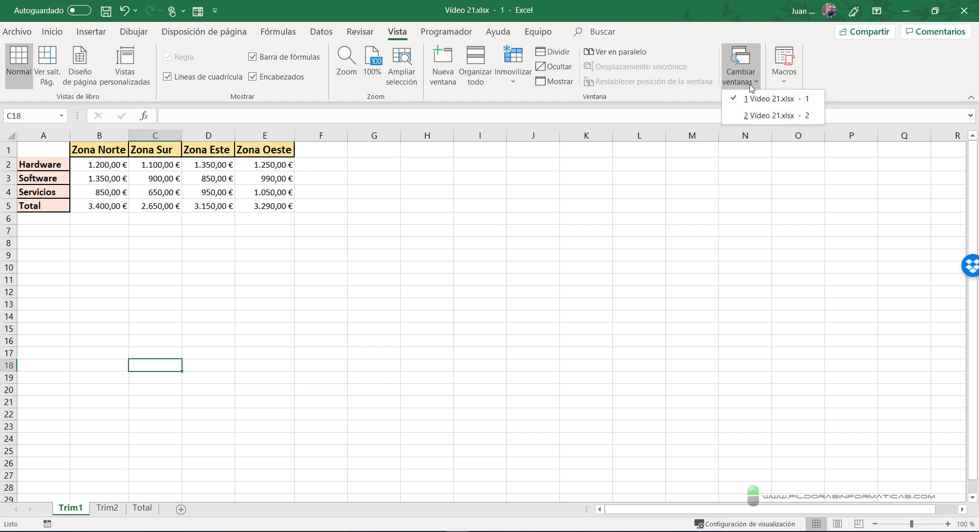
click(764, 116)
click(750, 88)
click(759, 100)
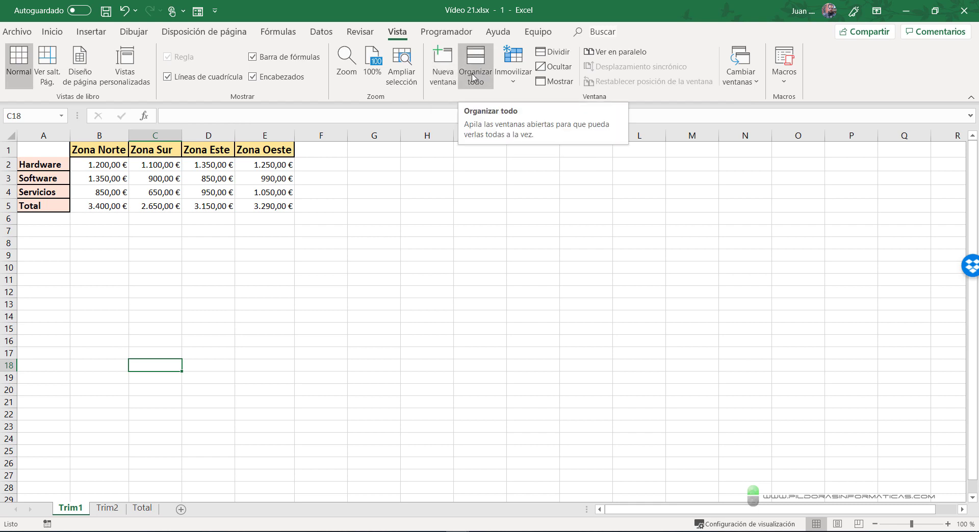
Tile the two workbook windows vertically side by side, marking each one
click(473, 78)
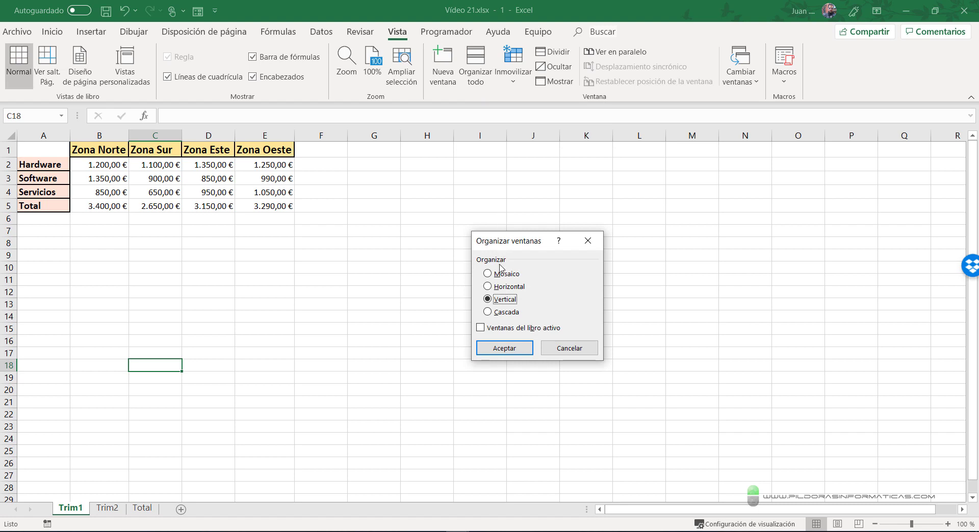
click(507, 350)
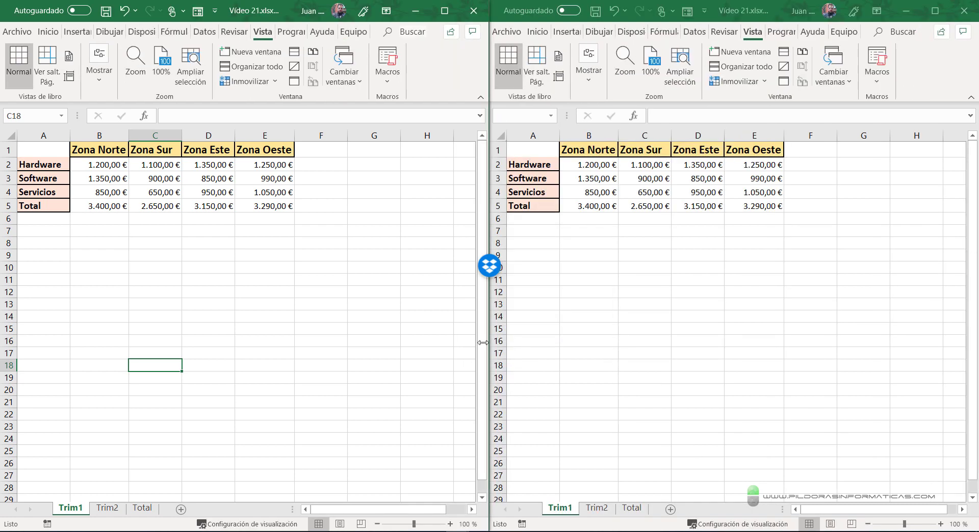
drag(206, 298, 239, 335)
drag(239, 298, 208, 331)
drag(718, 301, 680, 326)
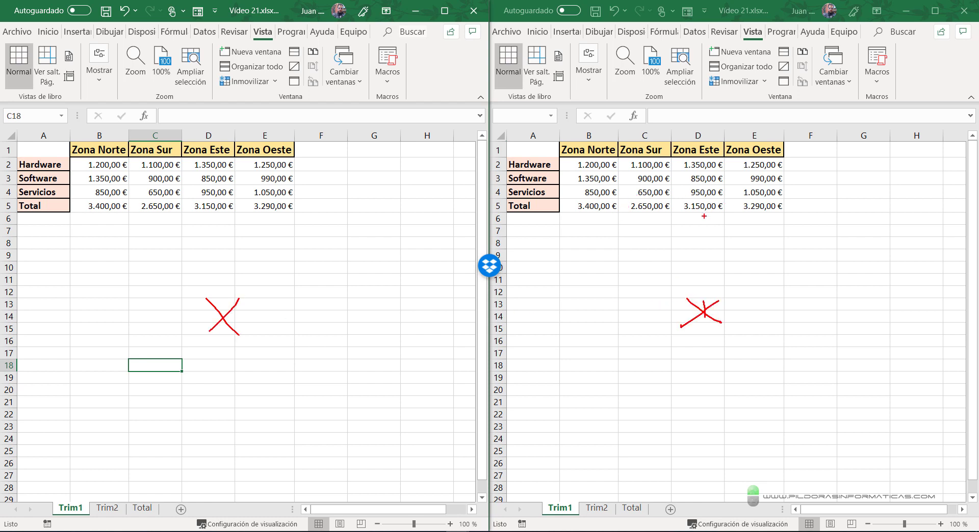
key(Escape)
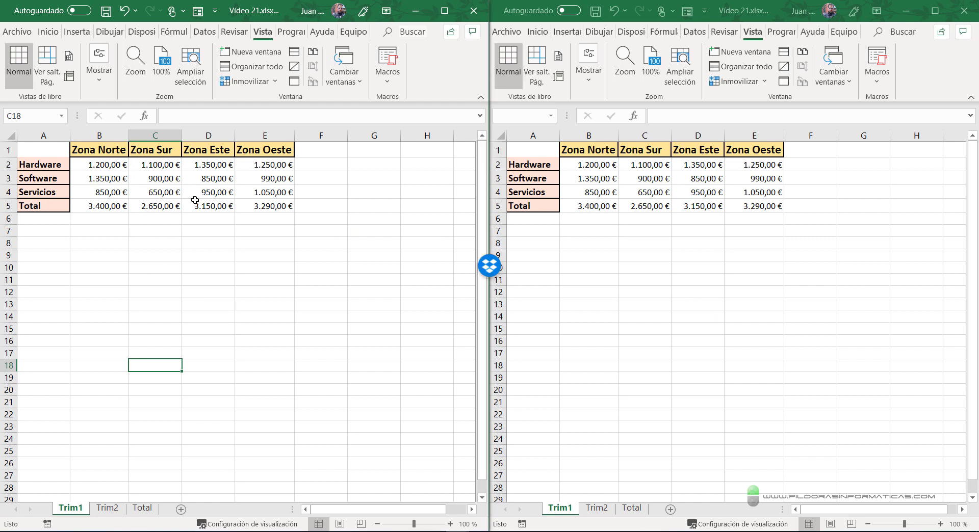
Switch the right-hand window to the empty Total sheet
click(603, 509)
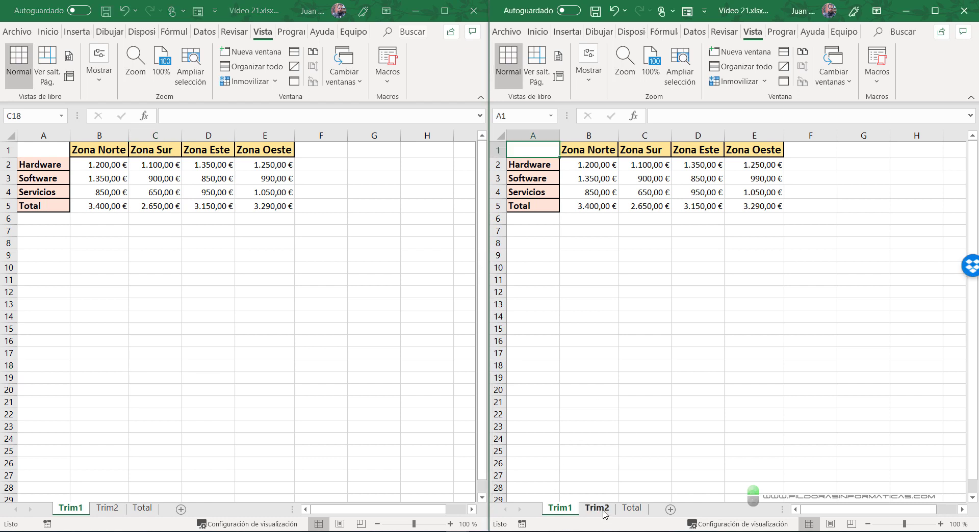
click(604, 508)
click(632, 508)
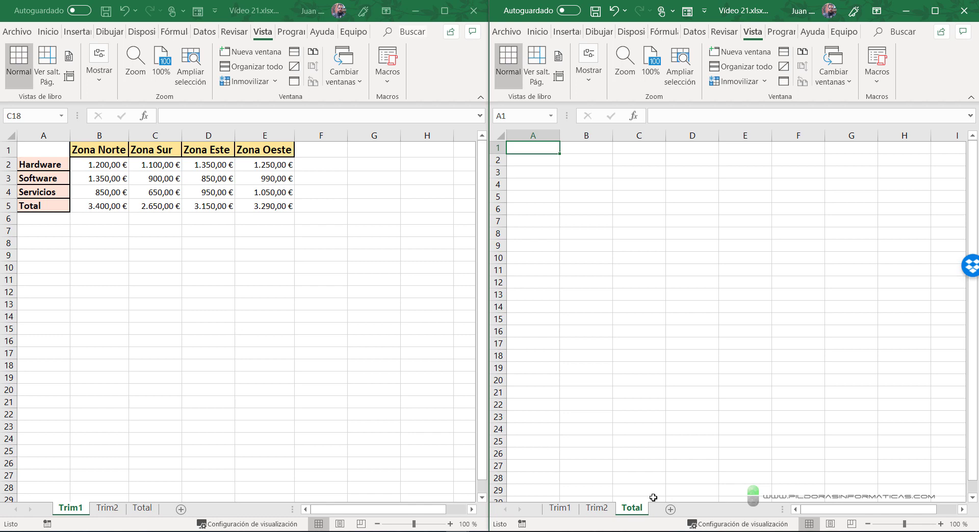
Enter =Trim1!B2+Trim2!B2 in Total!B2, giving 2550
click(597, 165)
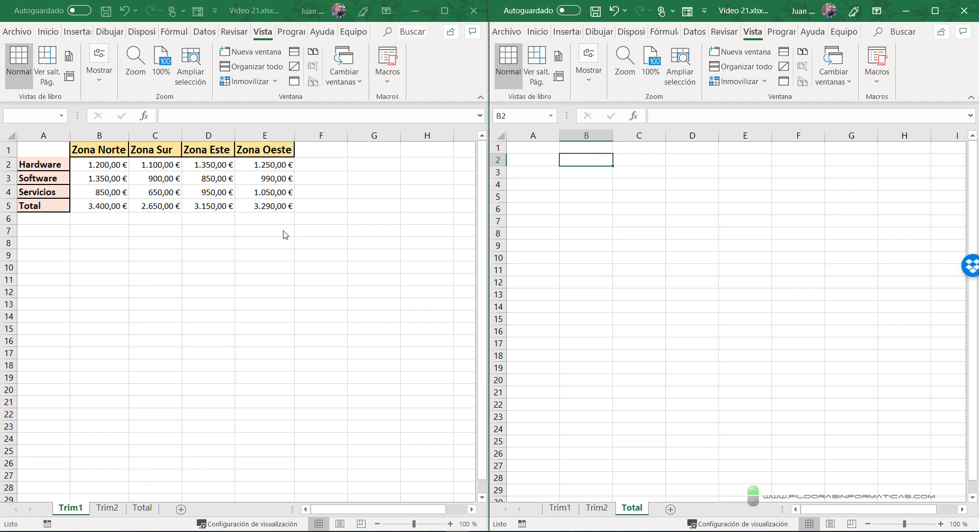
text(=)
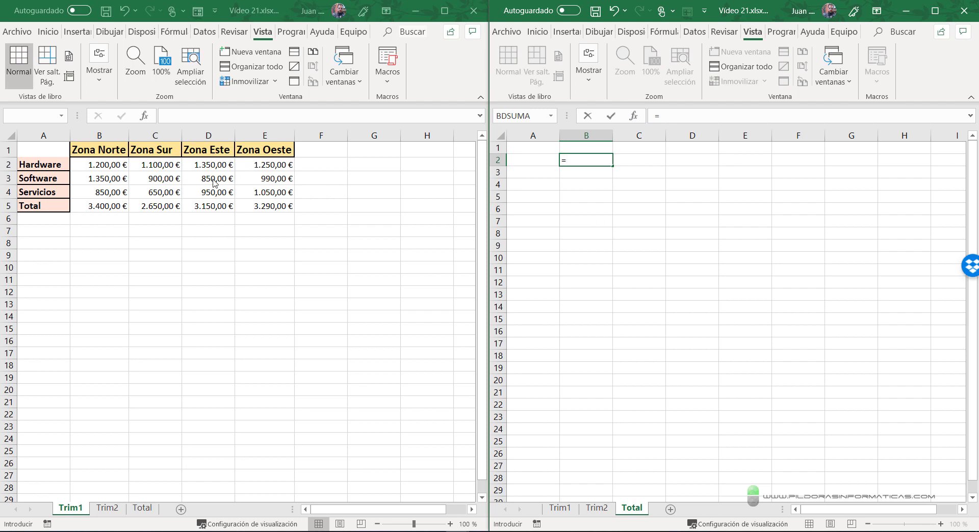
click(117, 169)
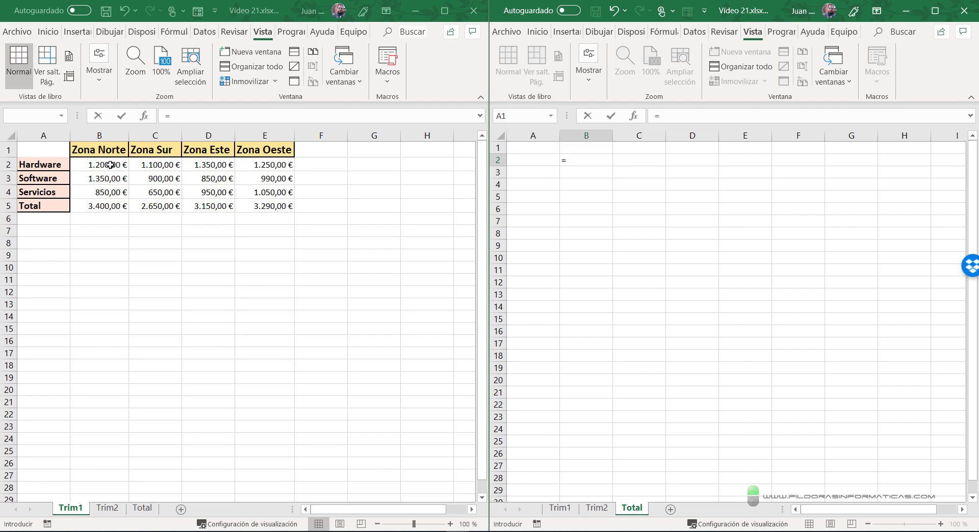
click(110, 165)
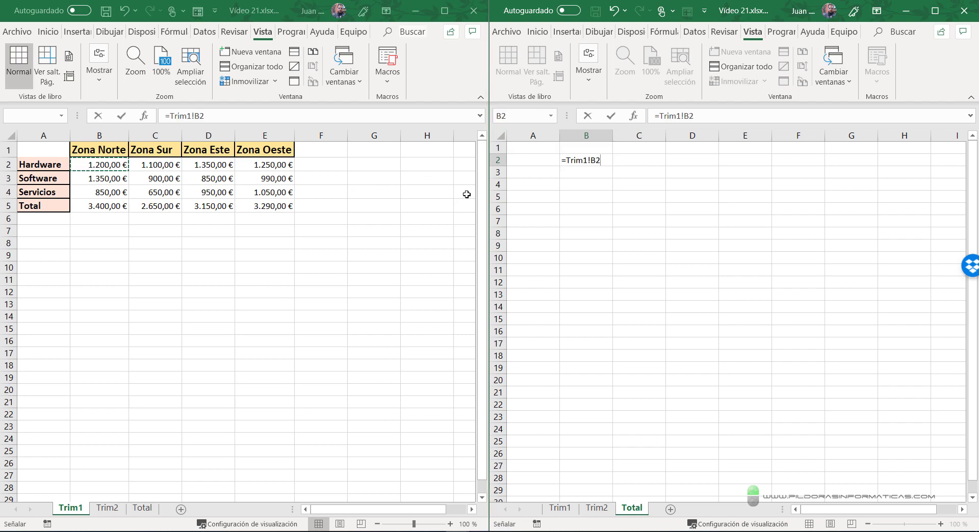
text(+)
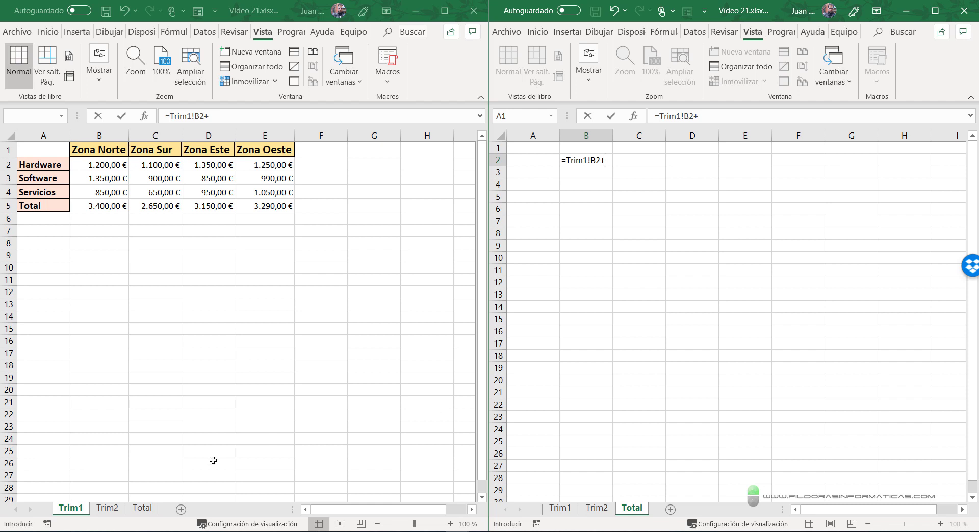
click(107, 508)
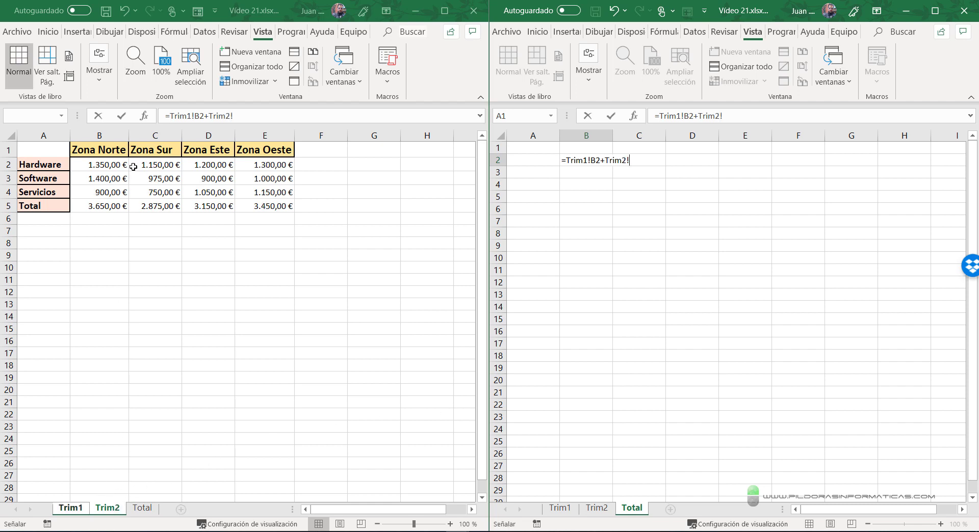
click(111, 165)
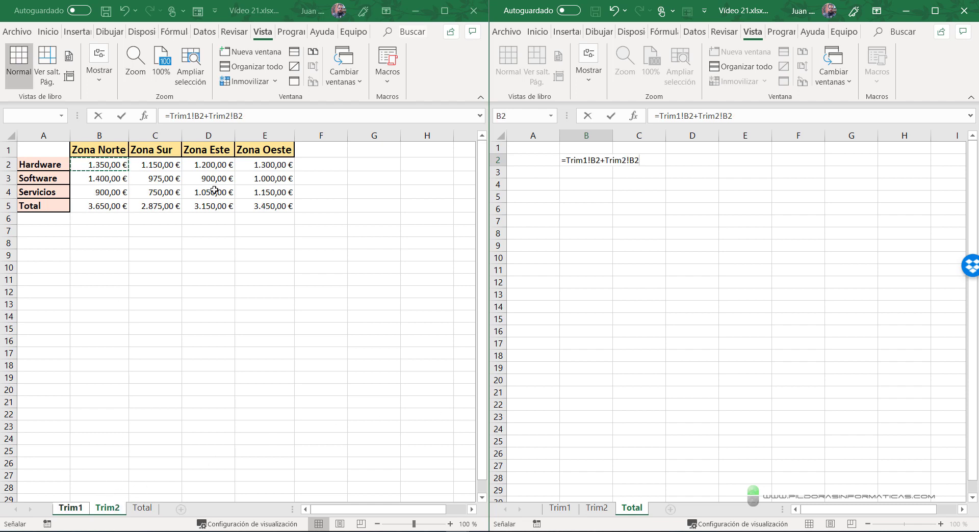
key(Return)
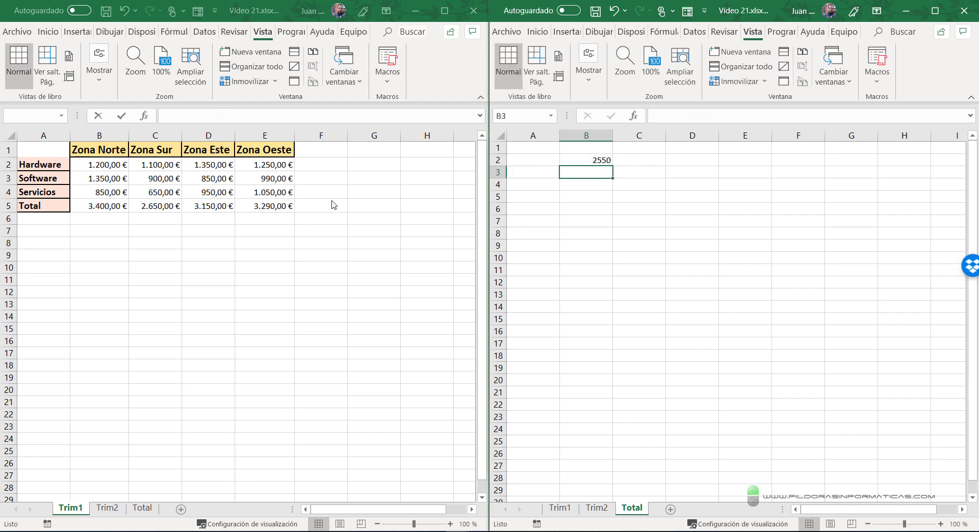
click(604, 160)
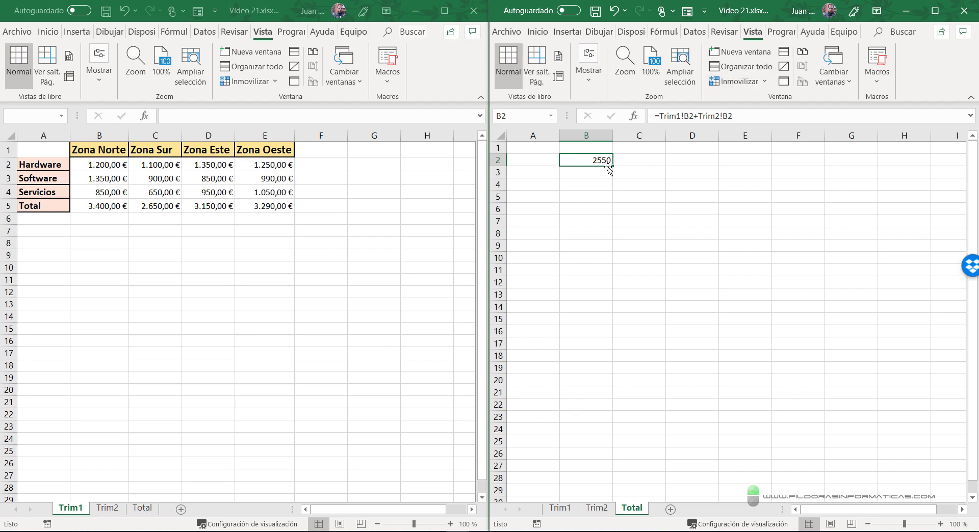
Fill the B2 formula across B2:E5 and delete the stray zeros in row 6 and column F
mouse_move(614, 166)
mouse_down()
mouse_move(613, 220)
mouse_move(826, 215)
mouse_up()
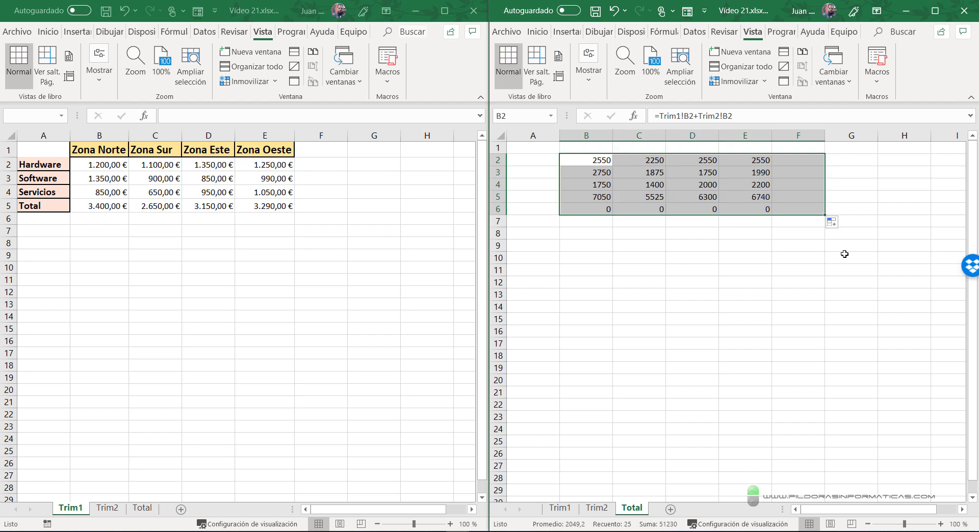
drag(578, 208, 789, 204)
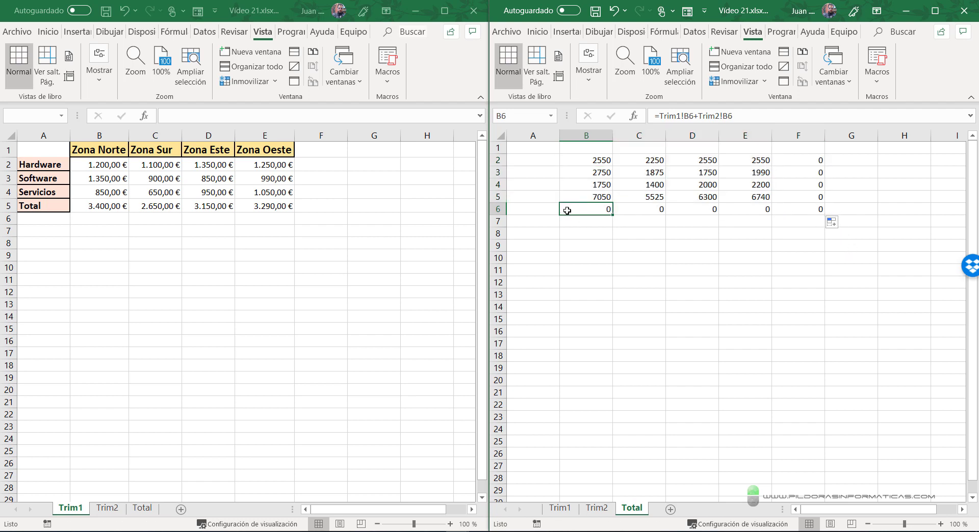
key(Delete)
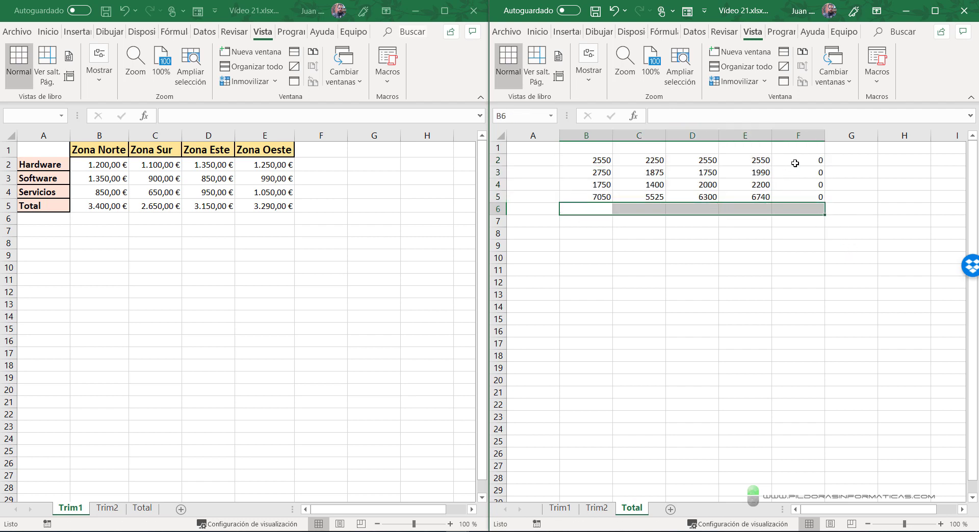
drag(794, 160, 795, 197)
key(Delete)
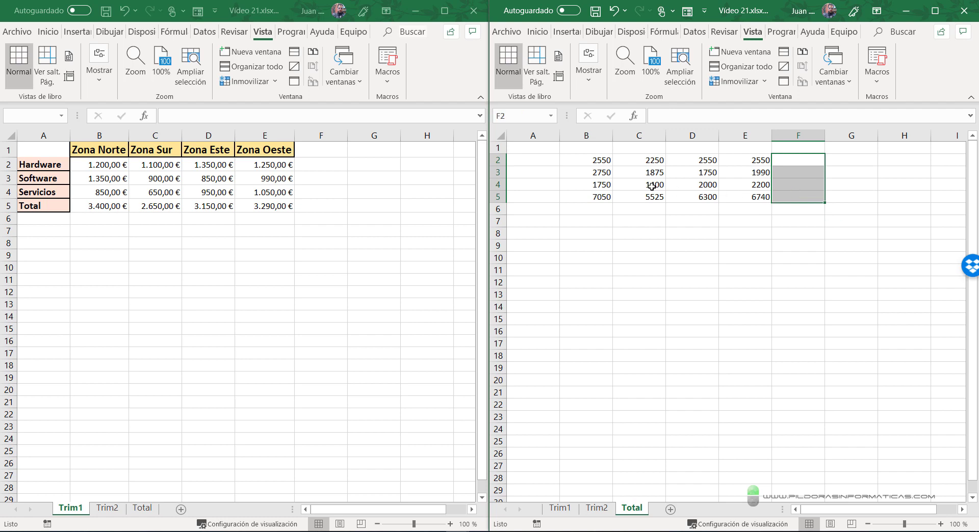
click(652, 185)
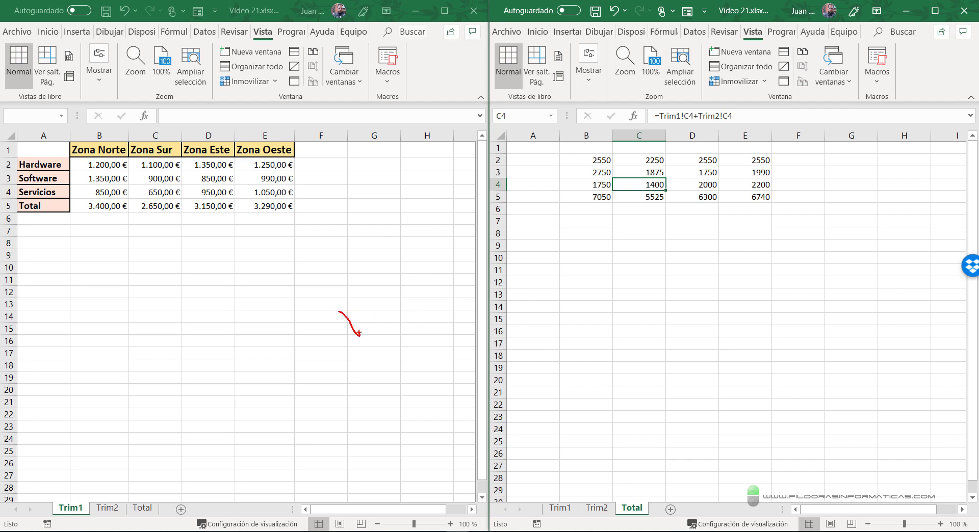
drag(362, 311, 346, 338)
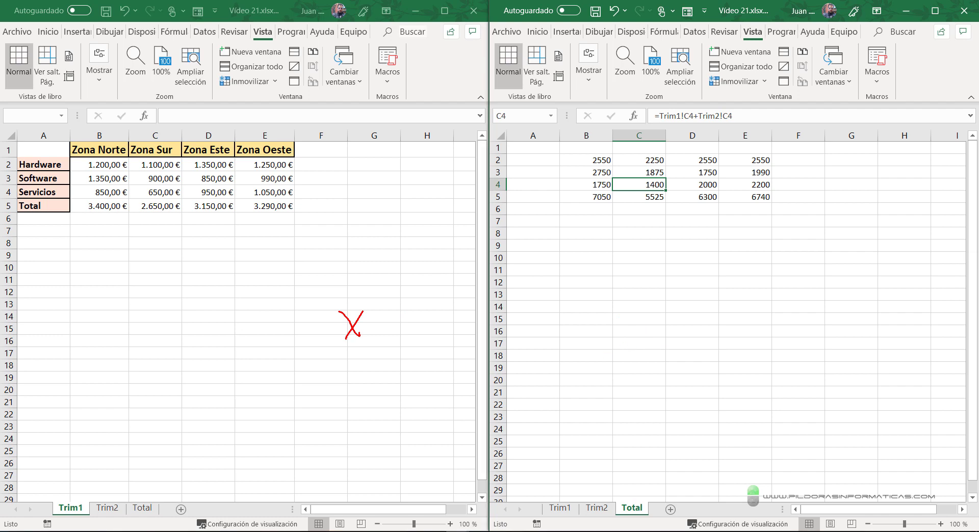
key(Escape)
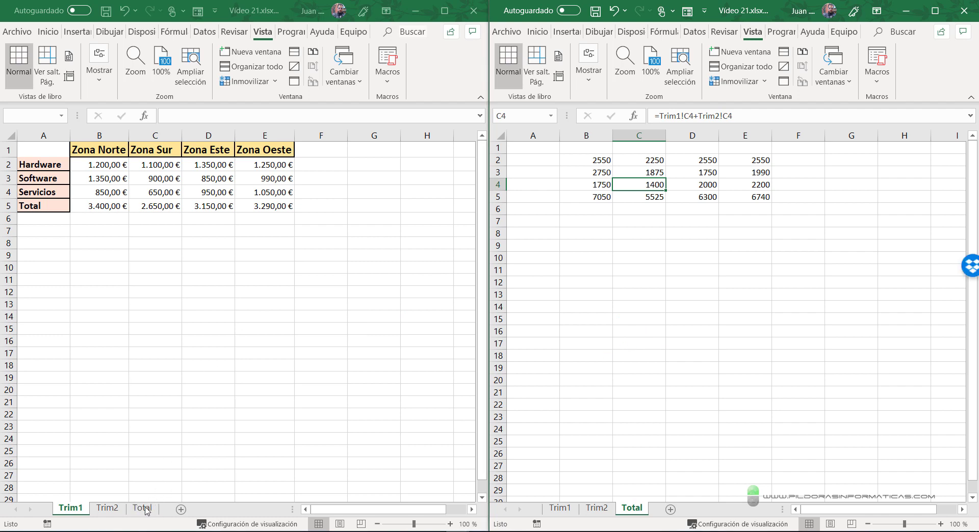
Check the Total sheet in the left window, then return that window to Trim1
click(146, 511)
click(143, 508)
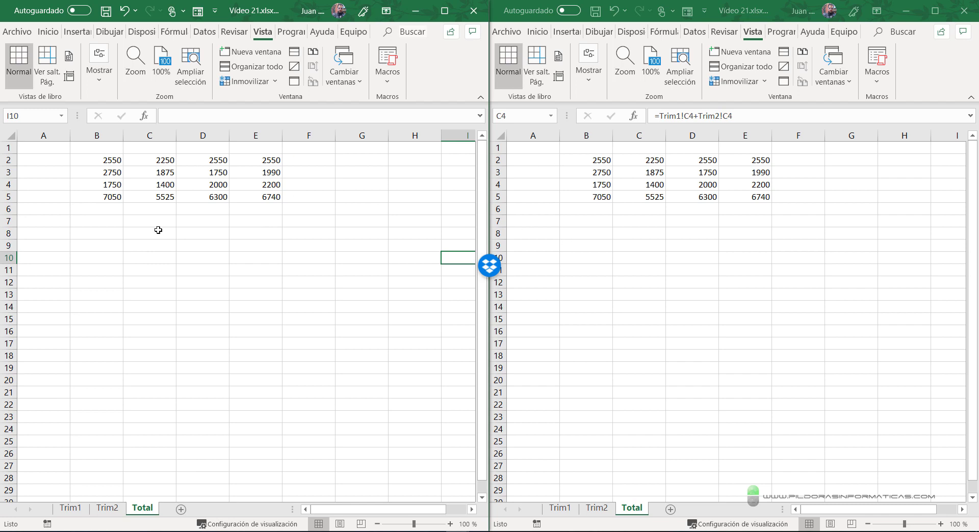
click(71, 508)
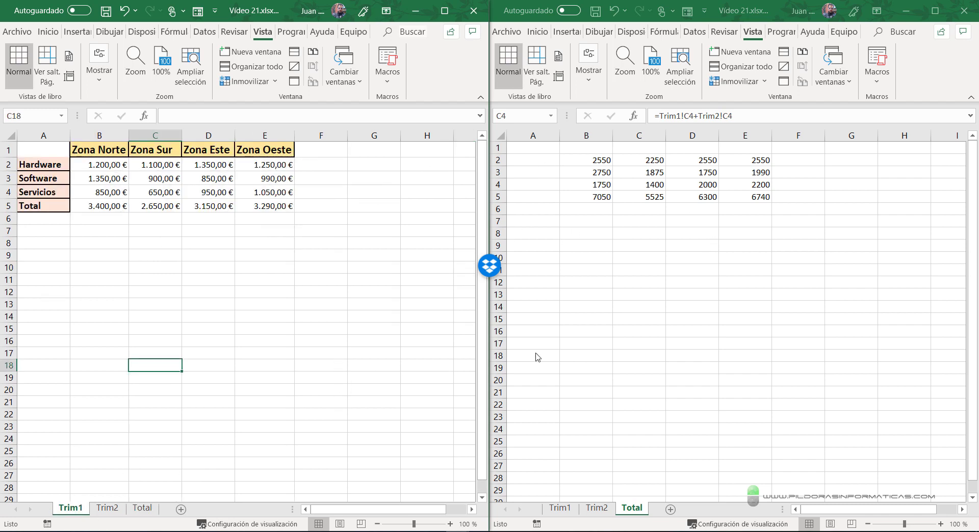
mouse_move(468, 242)
mouse_down()
mouse_move(515, 286)
mouse_move(559, 362)
mouse_up()
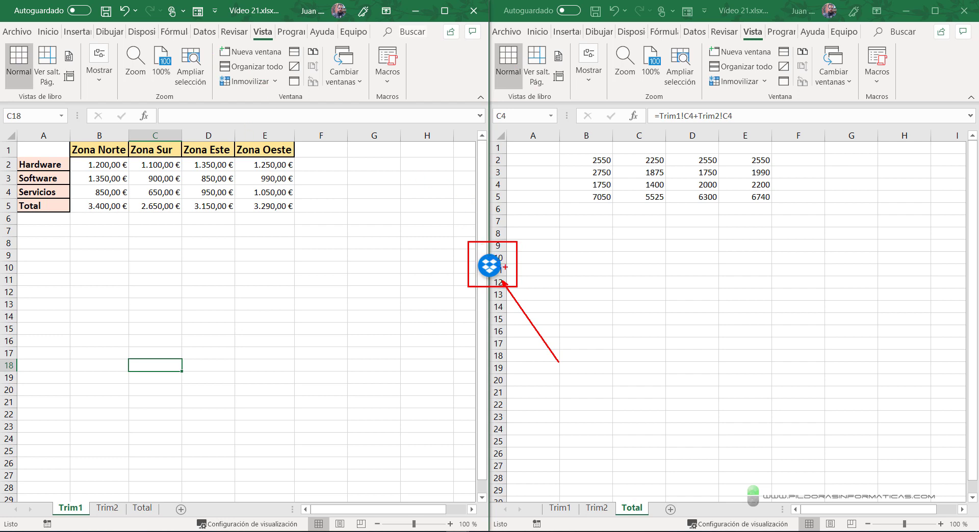
key(Escape)
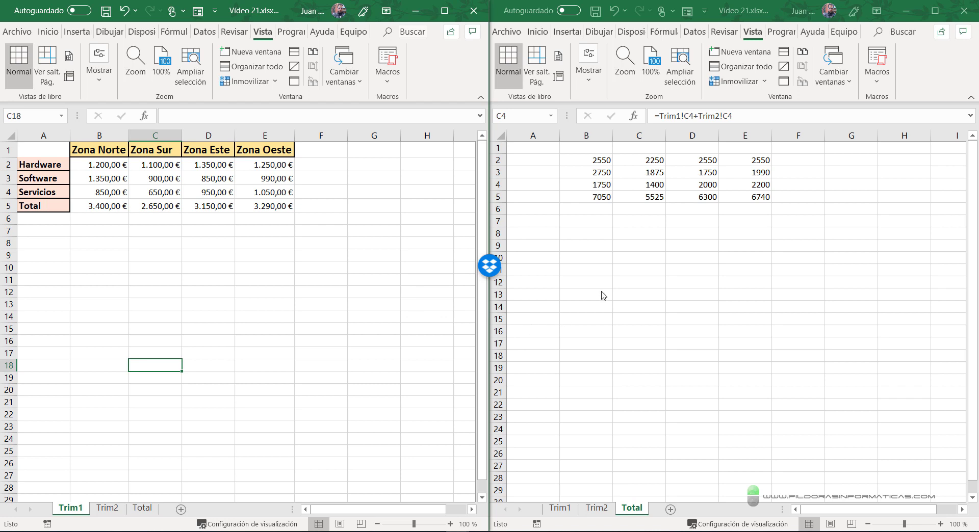
Close the extra window, maximize the remaining one, and open two new workbook windows
click(968, 14)
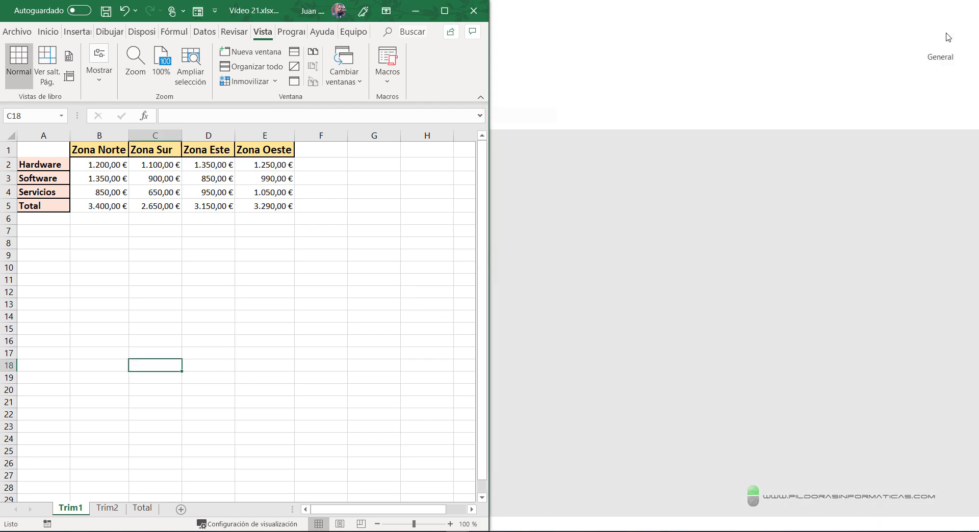
click(450, 18)
click(451, 19)
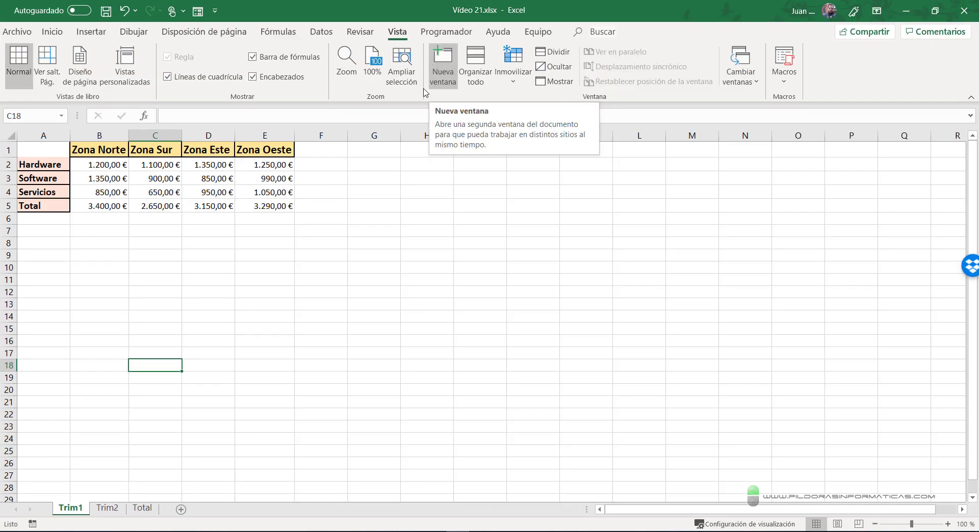
click(449, 62)
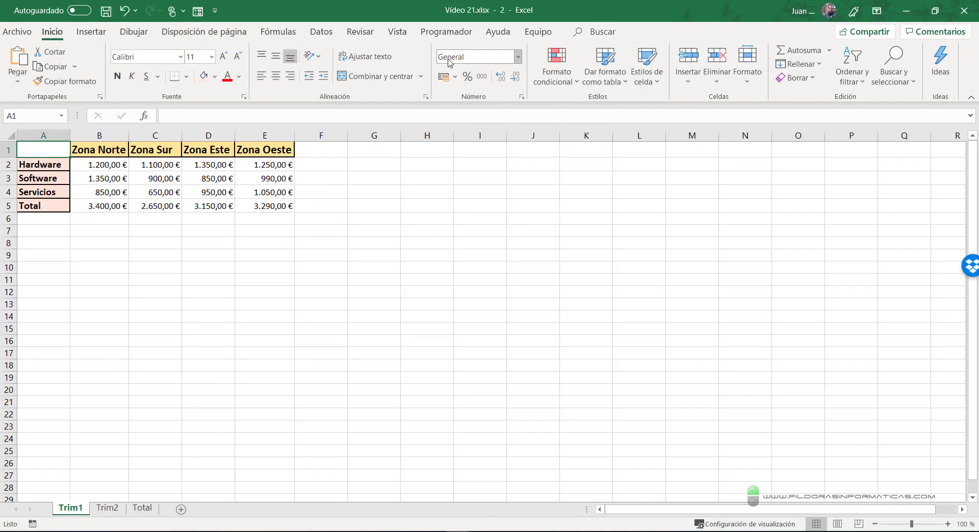
click(408, 39)
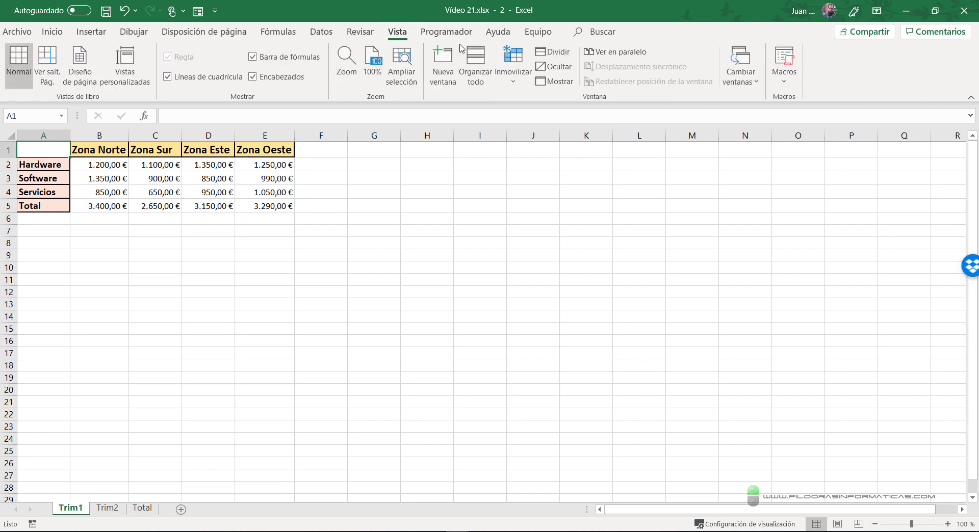
click(445, 58)
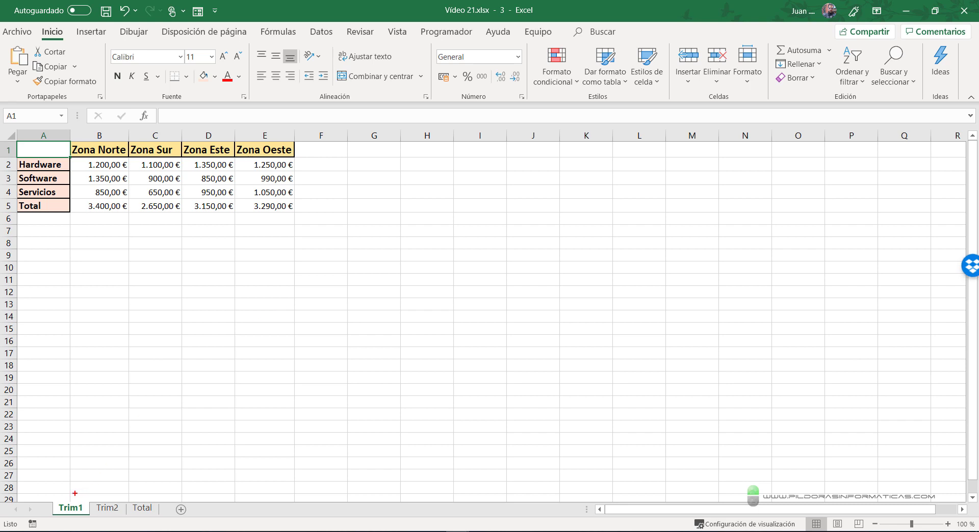
drag(67, 495, 60, 444)
drag(109, 498, 90, 445)
drag(145, 497, 125, 432)
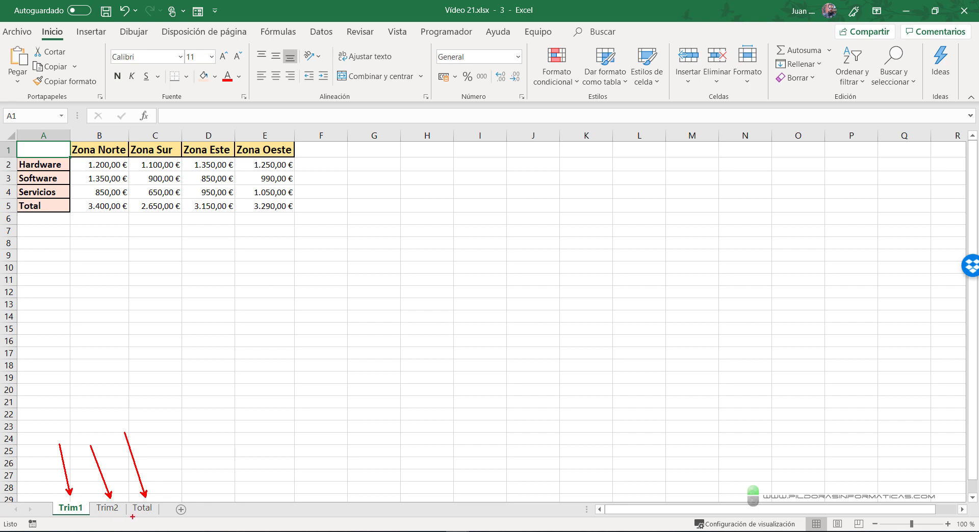
Arrange all three windows vertically side by side
click(403, 34)
click(475, 69)
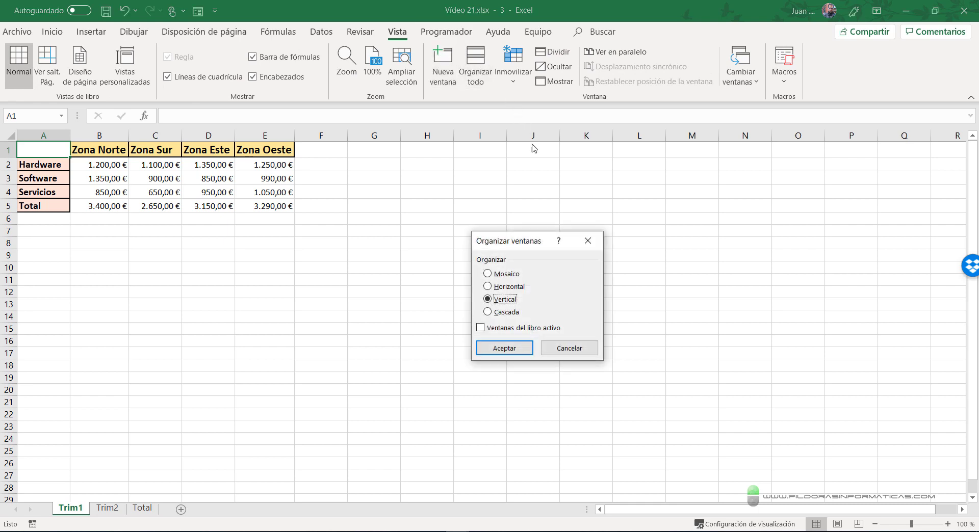
click(504, 348)
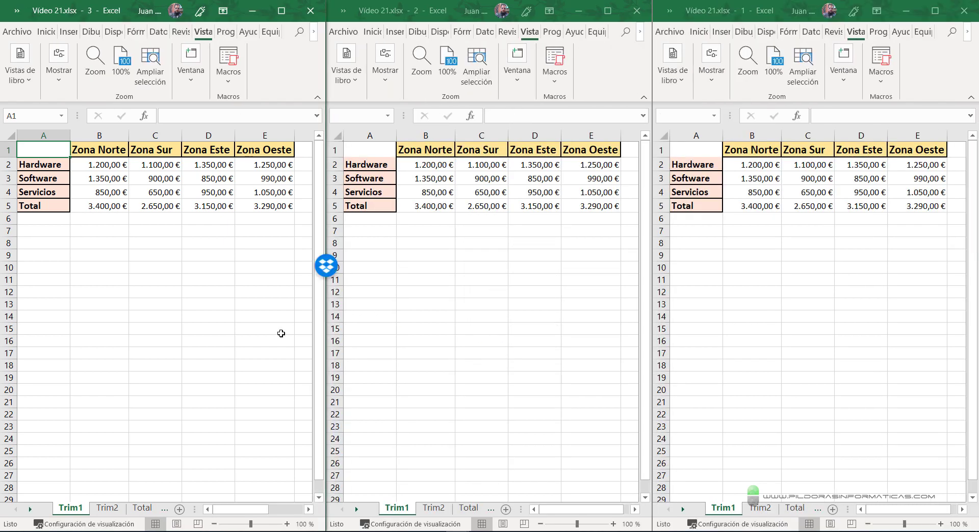
drag(211, 292, 232, 326)
drag(428, 316, 471, 347)
mouse_move(747, 317)
mouse_down()
mouse_move(770, 345)
mouse_move(740, 343)
mouse_up()
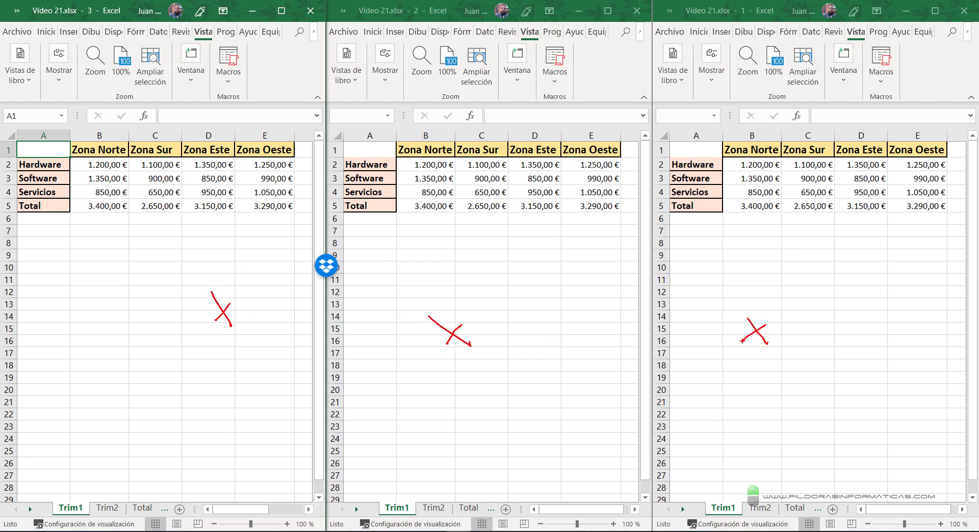
key(Escape)
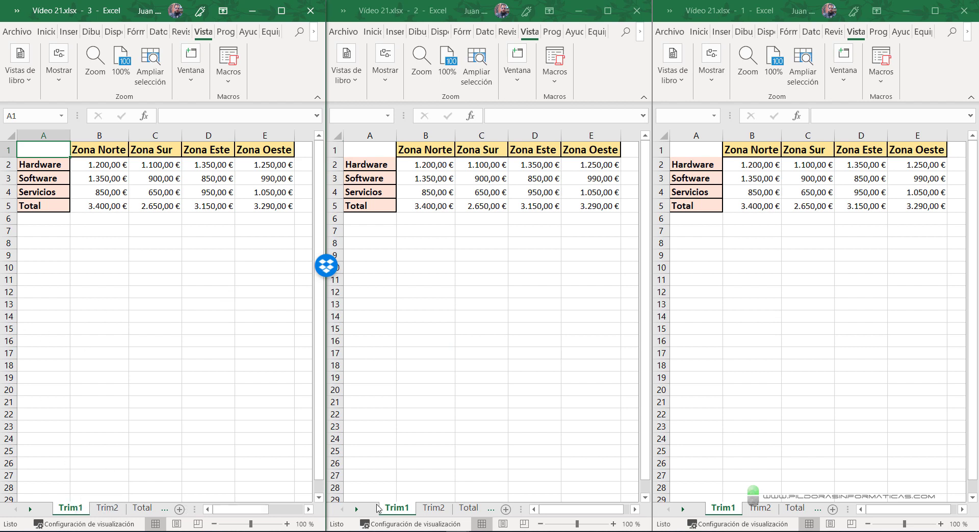
Show Trim2 in the middle window and Total in the right window
click(440, 510)
click(439, 509)
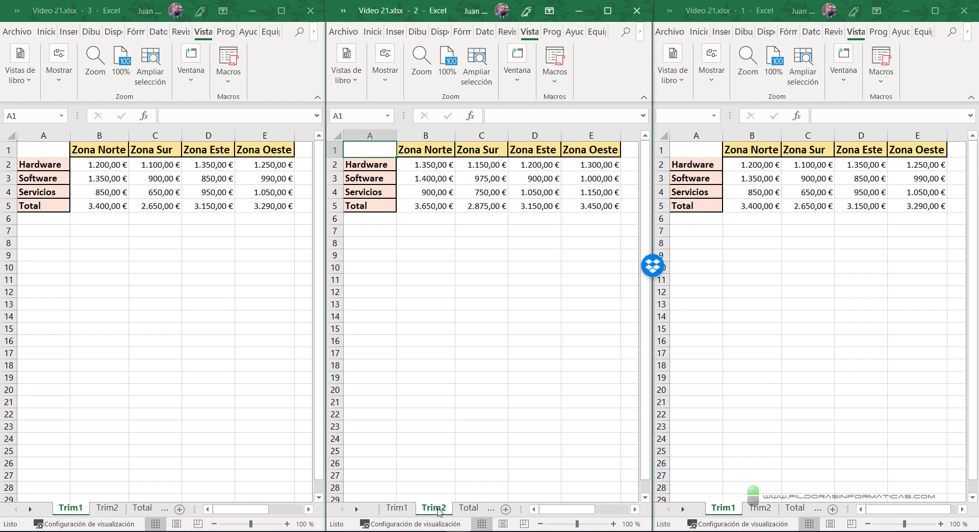
click(794, 509)
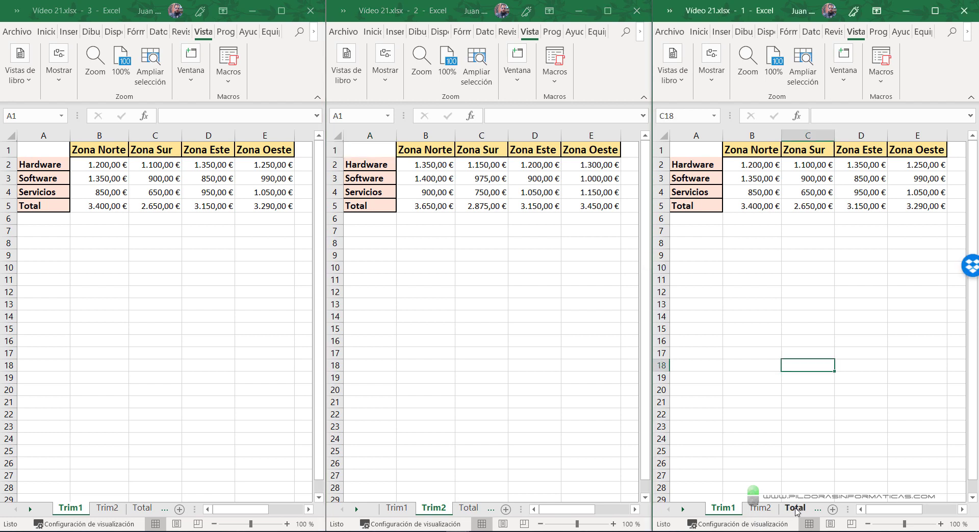
click(794, 509)
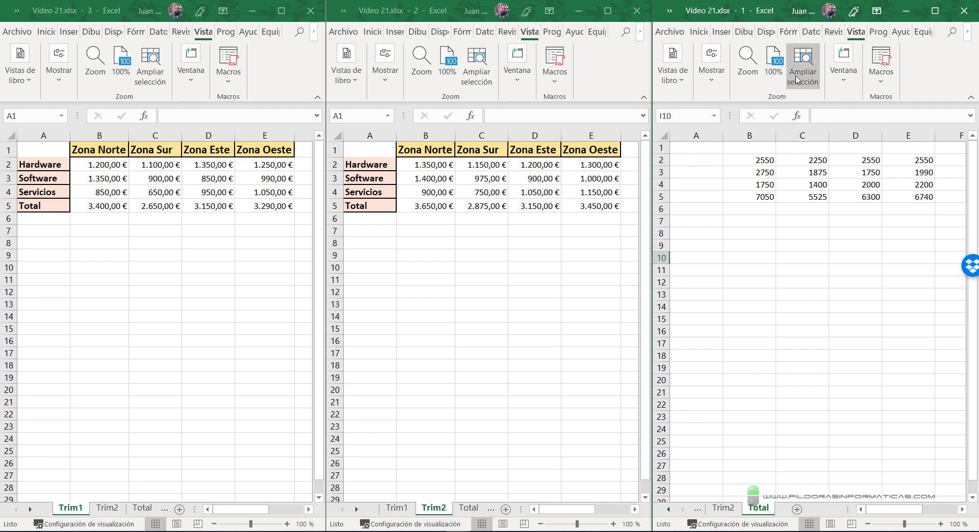
Arrange the three Vídeo 21 workbook windows in a Cascada layout
click(844, 82)
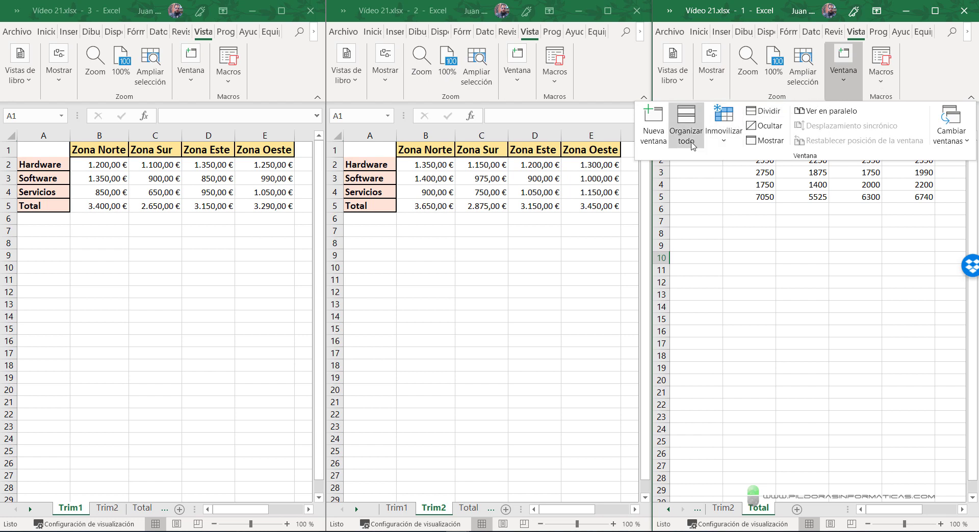
click(686, 127)
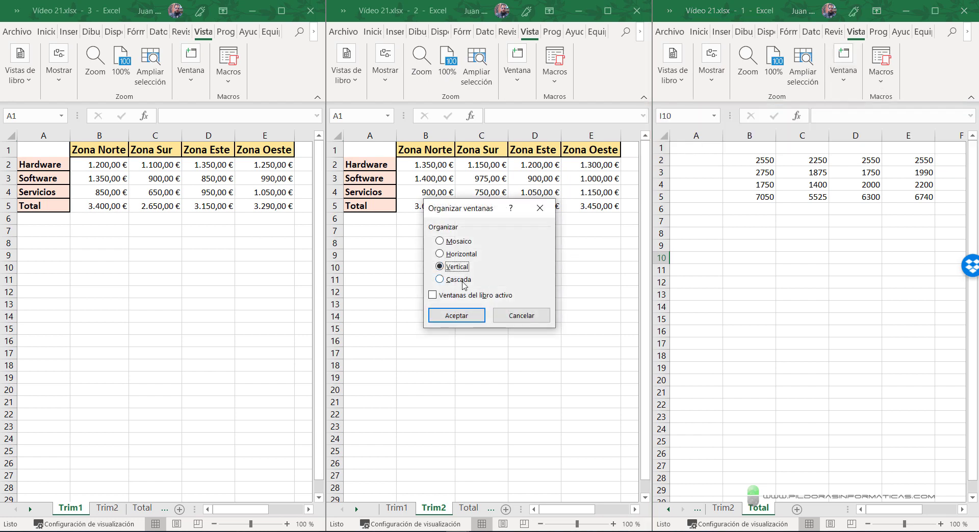
click(462, 281)
click(456, 316)
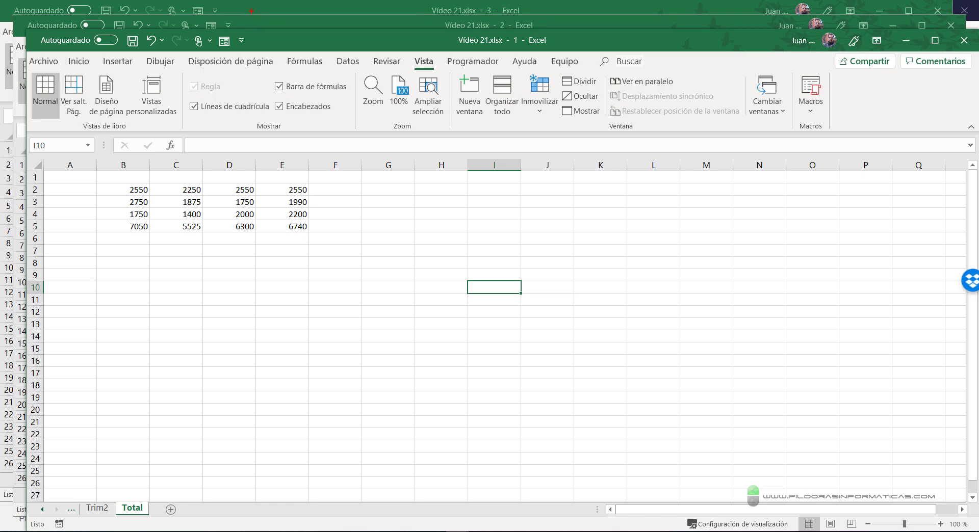
drag(245, 11, 293, 32)
mouse_move(316, 1)
mouse_down()
mouse_move(374, 22)
mouse_move(376, 50)
mouse_up()
drag(732, 70, 804, 142)
key(Escape)
Bring Trim2, Trim1, then Total to the front, and re-arrange the windows as Mosaico tiles
click(767, 99)
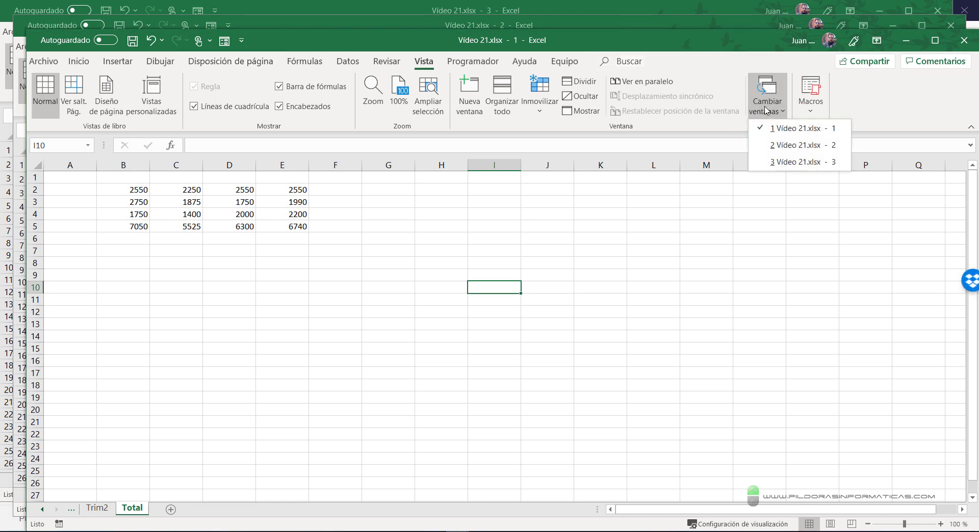
click(791, 147)
click(763, 95)
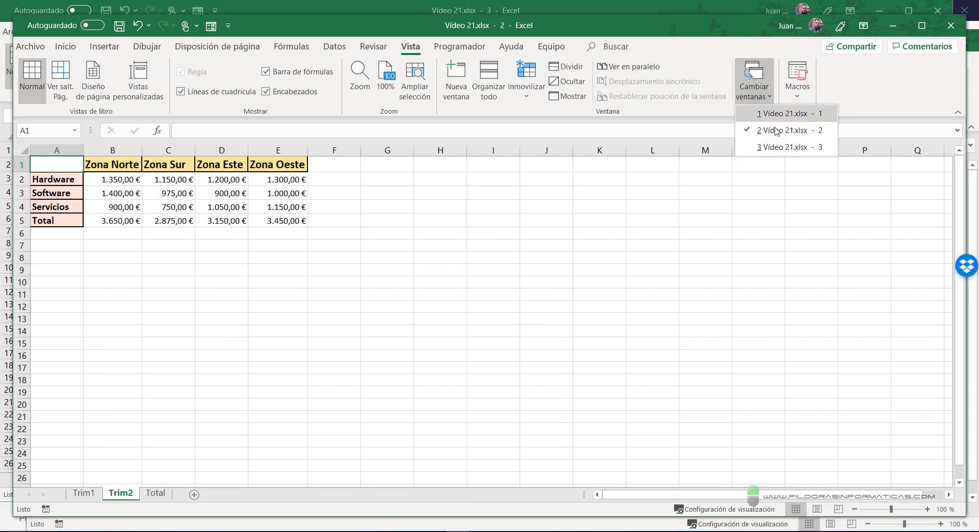
click(775, 147)
click(742, 74)
click(755, 99)
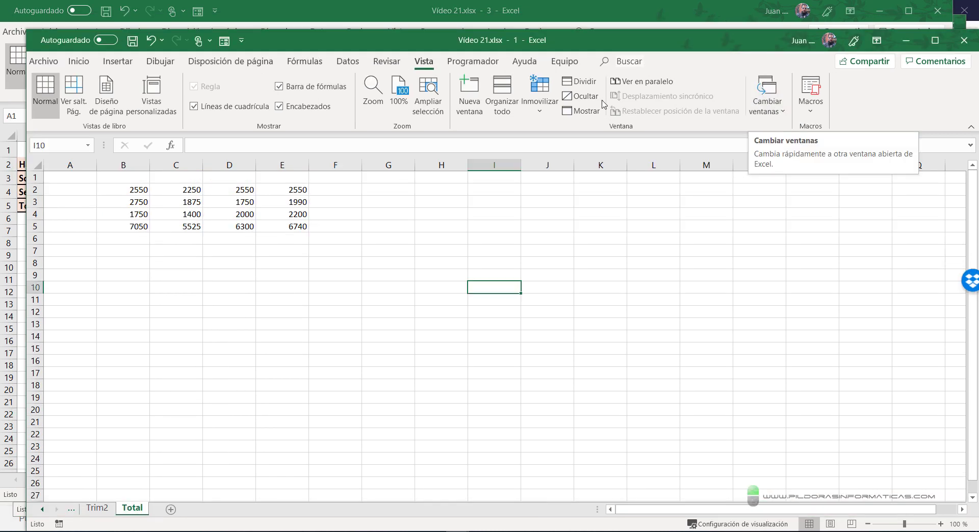
click(502, 99)
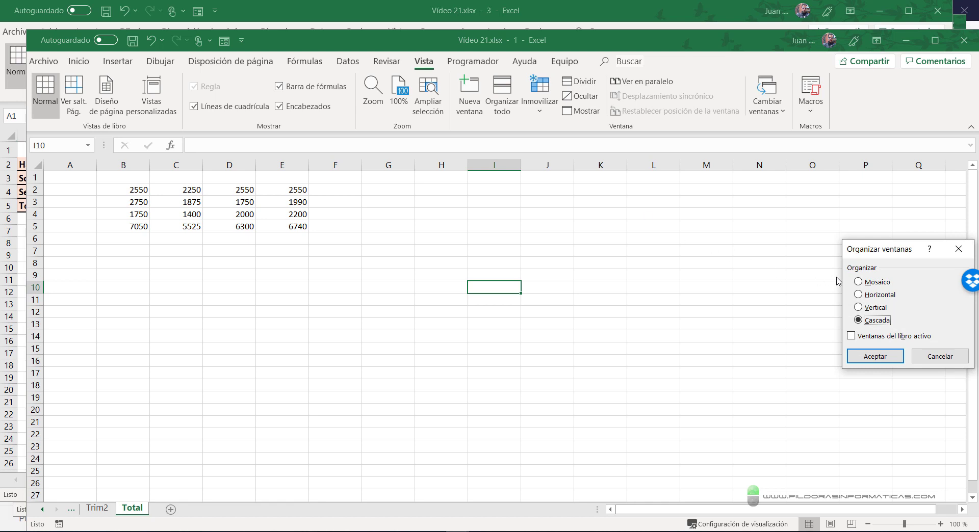
click(859, 283)
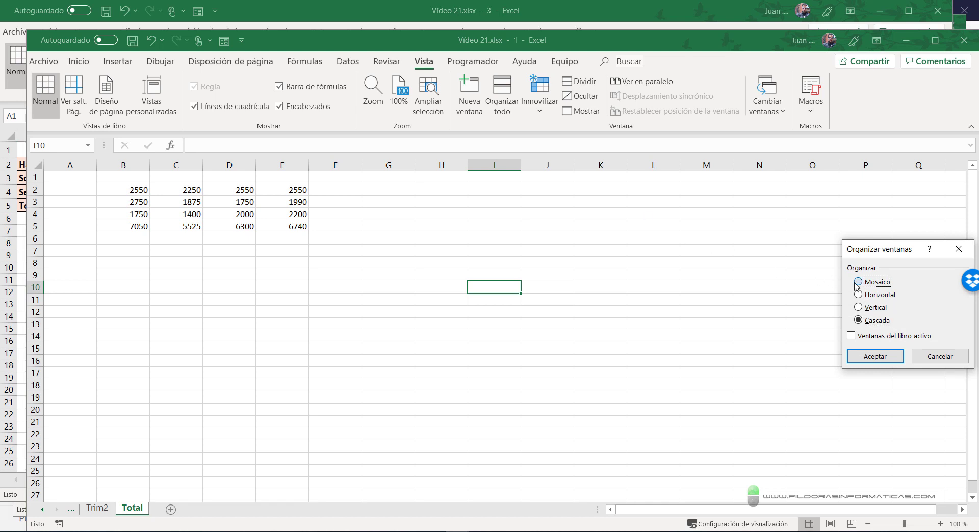
click(874, 355)
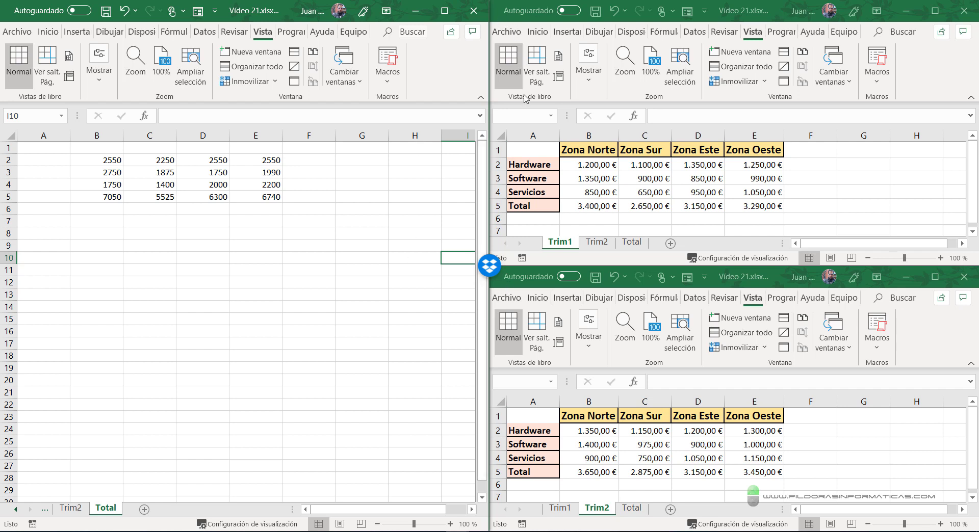
Close the extra windows, maximize the remaining one and show the Total sheet
click(474, 10)
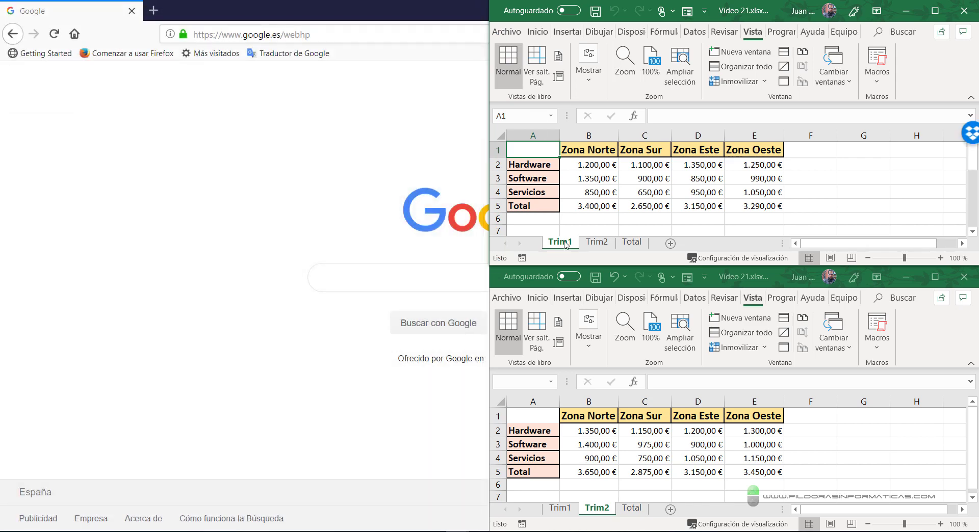
click(963, 11)
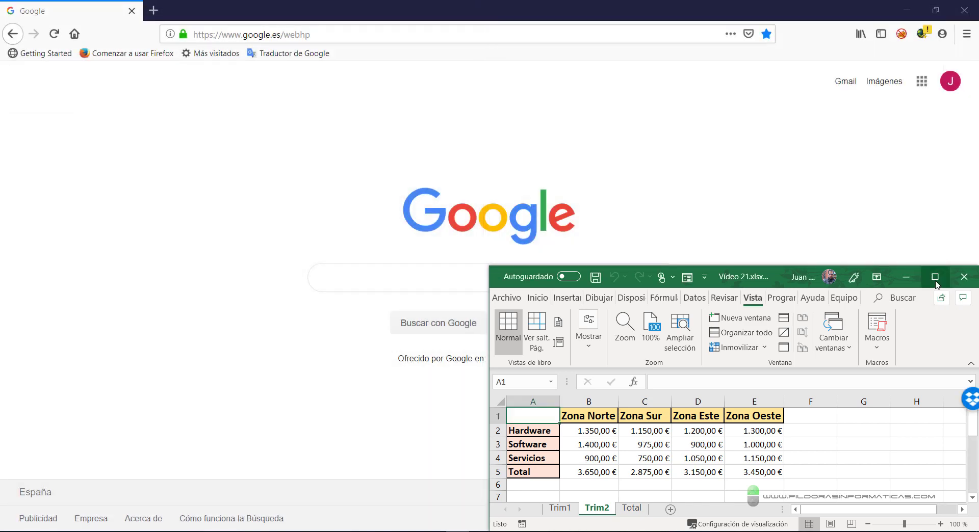
click(934, 277)
click(143, 507)
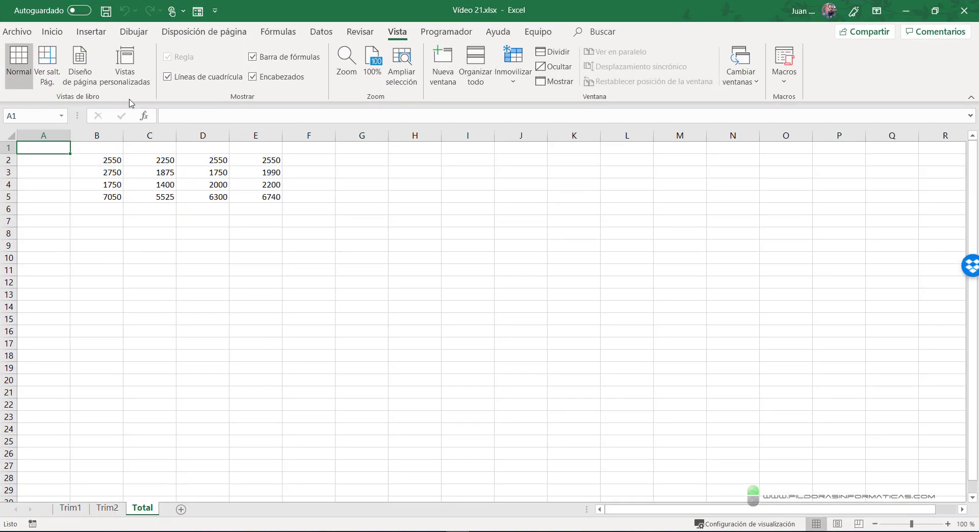
Clear the summed values in Total's B2:E5, glance at Trim1 and Trim2, and select A1
drag(78, 162, 248, 193)
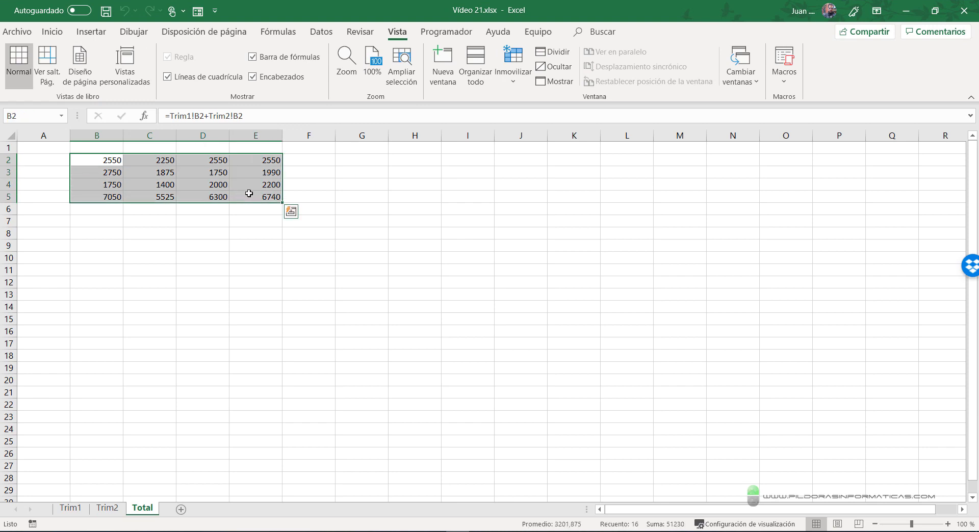
key(Delete)
click(256, 343)
click(60, 508)
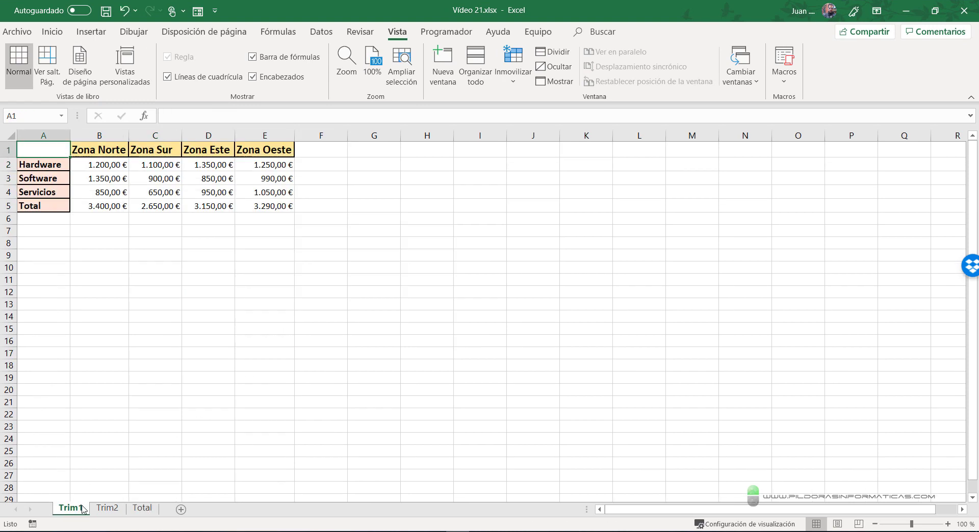
click(107, 508)
click(142, 508)
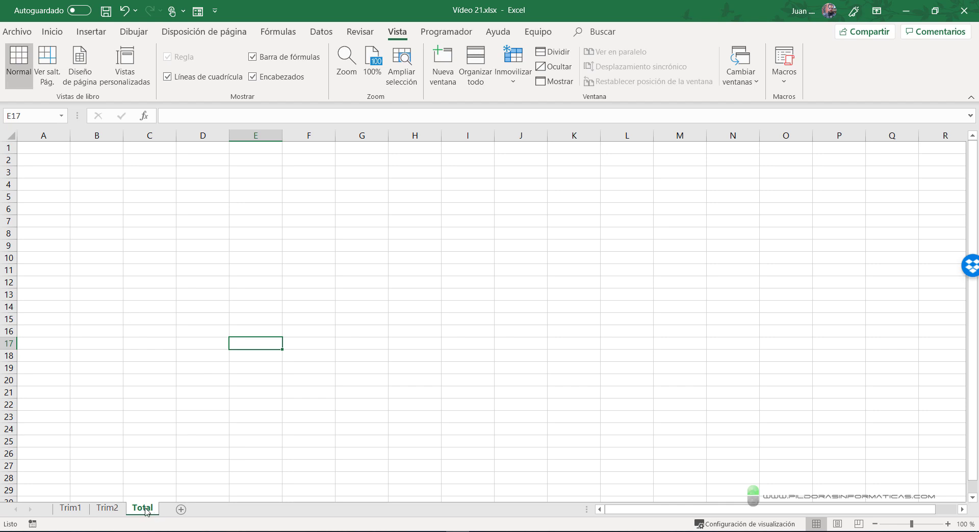
click(45, 149)
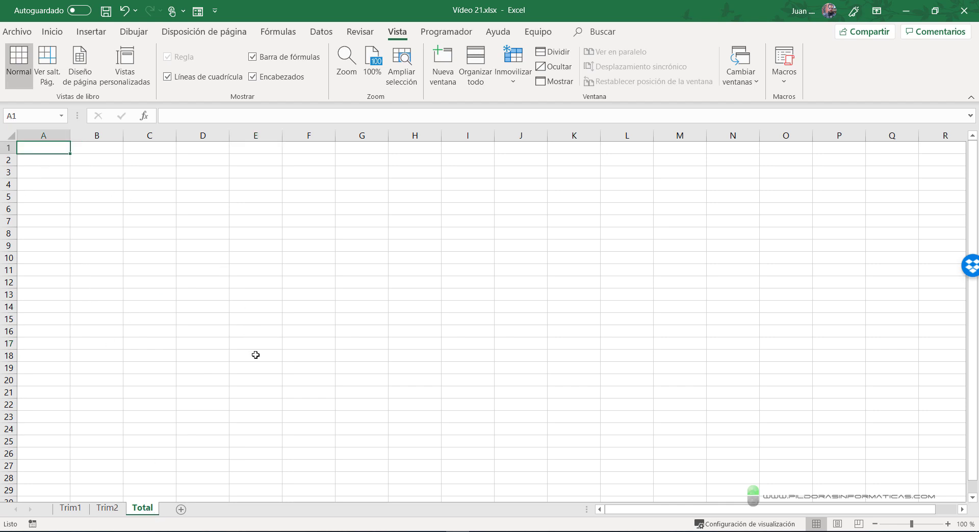
Open Datos > Consolidar over the empty Total sheet and keep Suma as the function
click(318, 34)
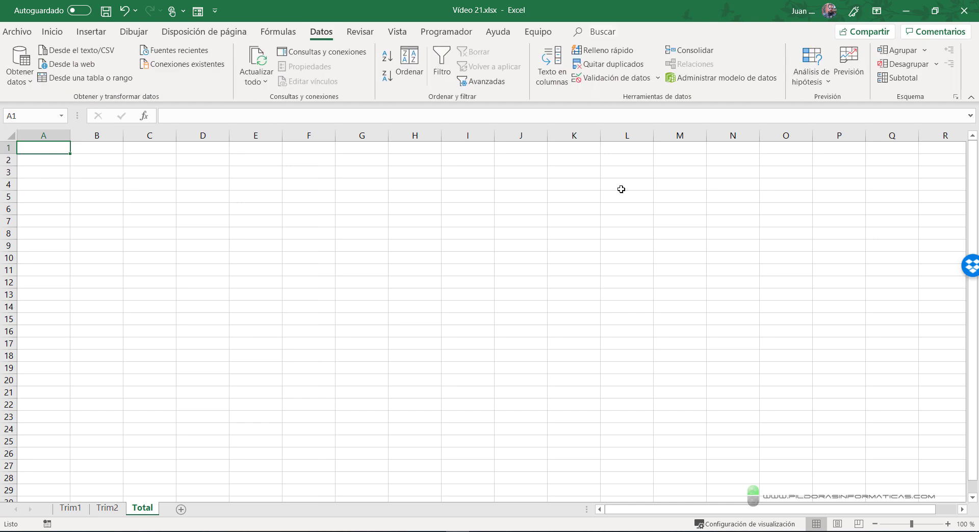
click(689, 50)
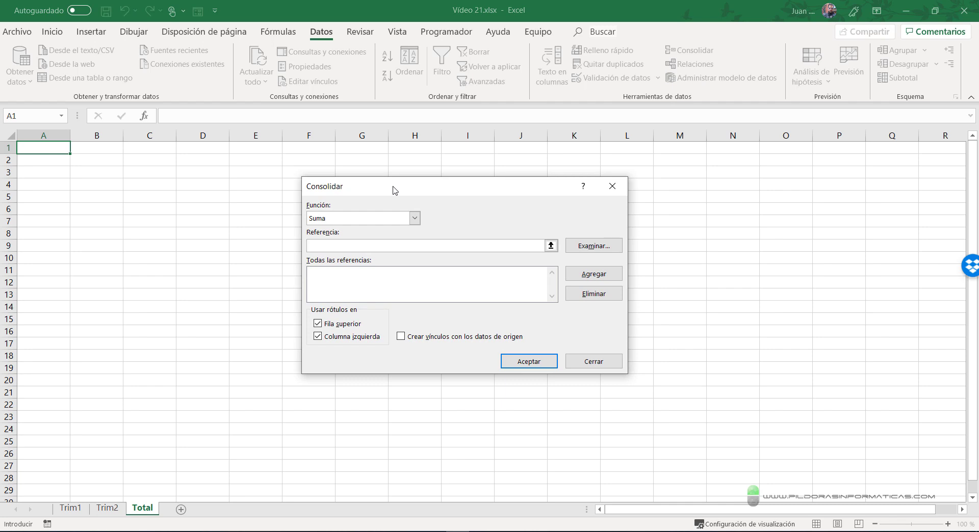
drag(303, 197, 431, 233)
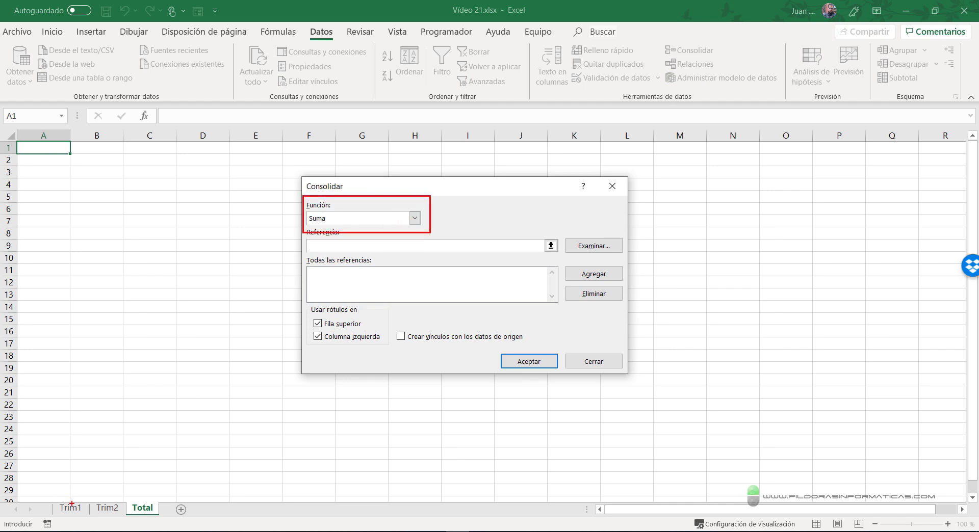
drag(71, 503, 101, 450)
drag(111, 499, 156, 441)
key(Escape)
click(415, 218)
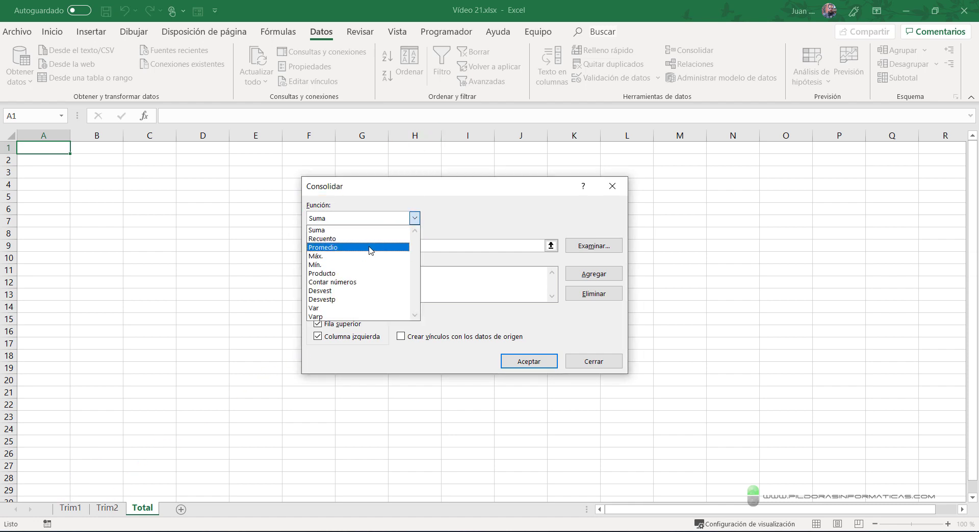
click(356, 230)
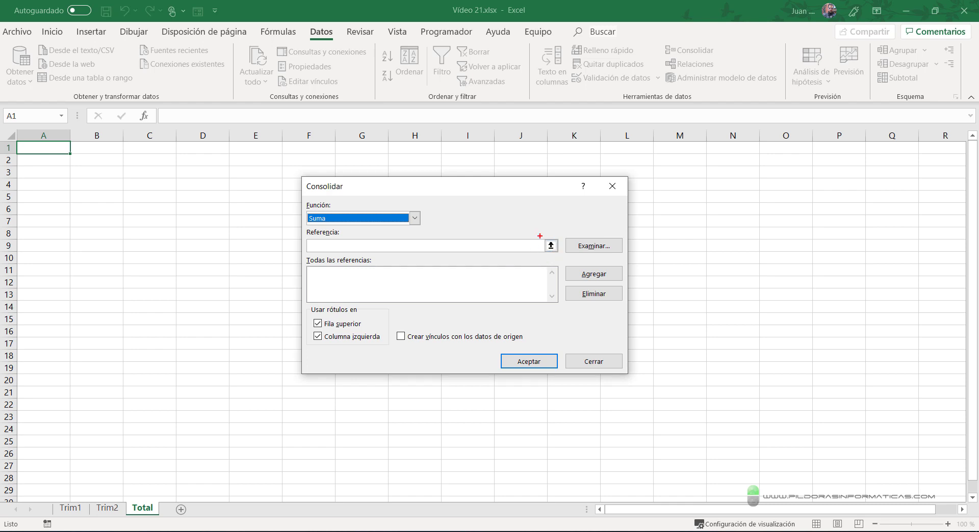
mouse_move(539, 236)
mouse_down()
mouse_move(561, 257)
mouse_move(557, 196)
mouse_up()
Add Trim1!$A$1:$E$5 to the consolidation reference list
click(551, 246)
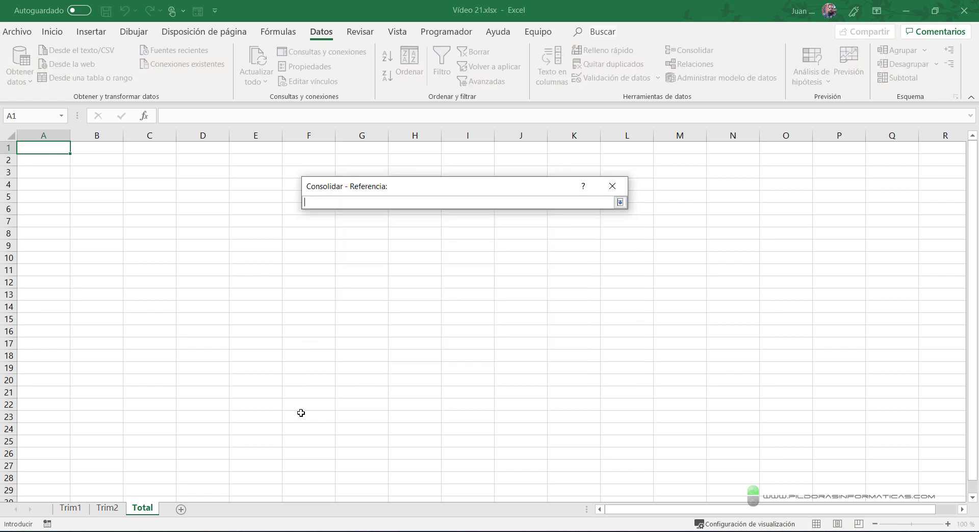
click(73, 508)
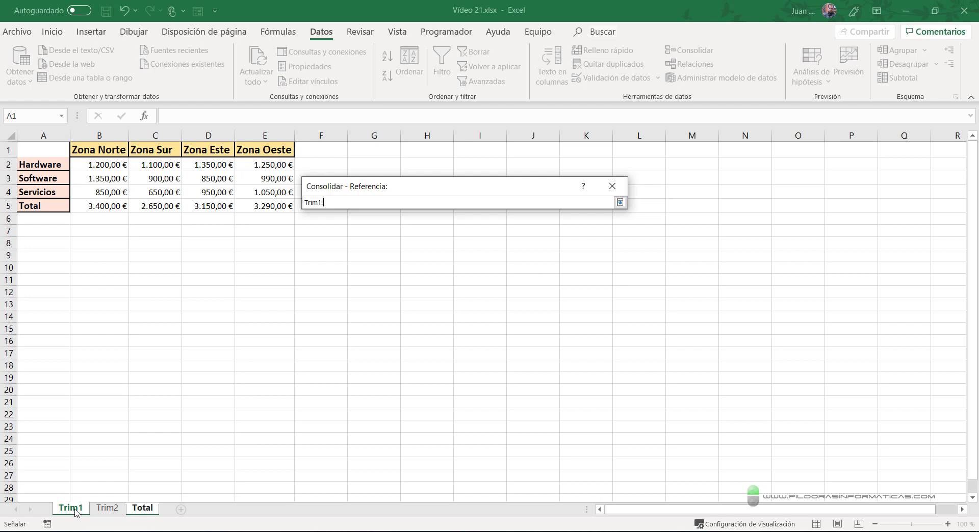
drag(37, 148, 266, 218)
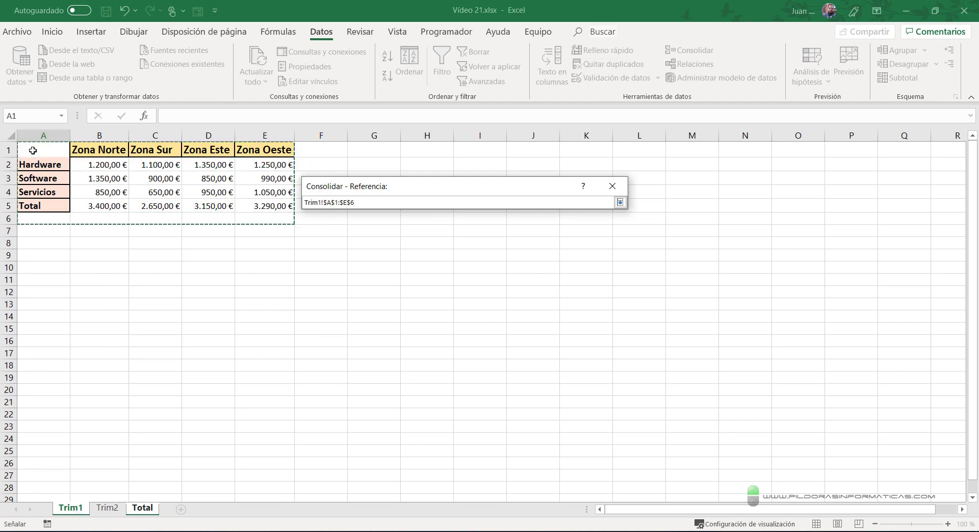
drag(31, 150, 280, 202)
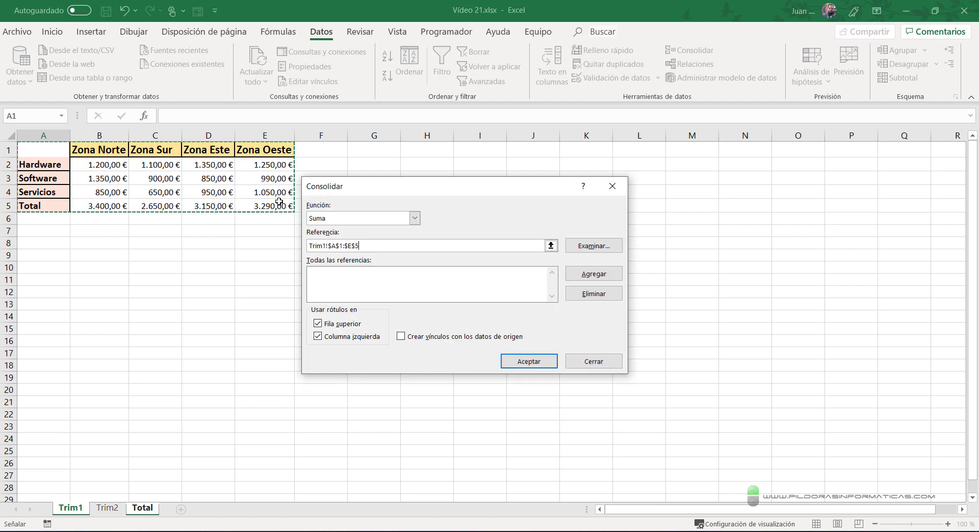
click(612, 275)
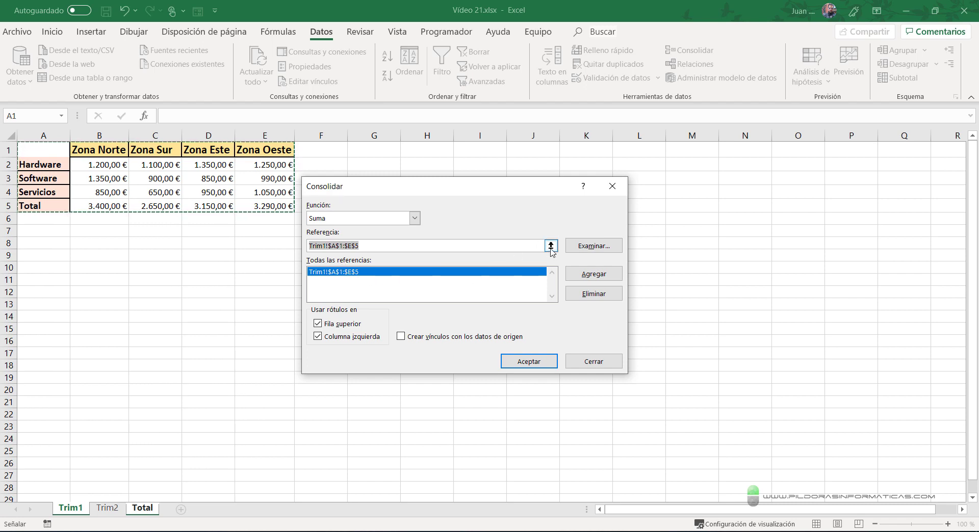
Enter Trim2!$A$1:$E$5 as the next consolidation reference
click(551, 248)
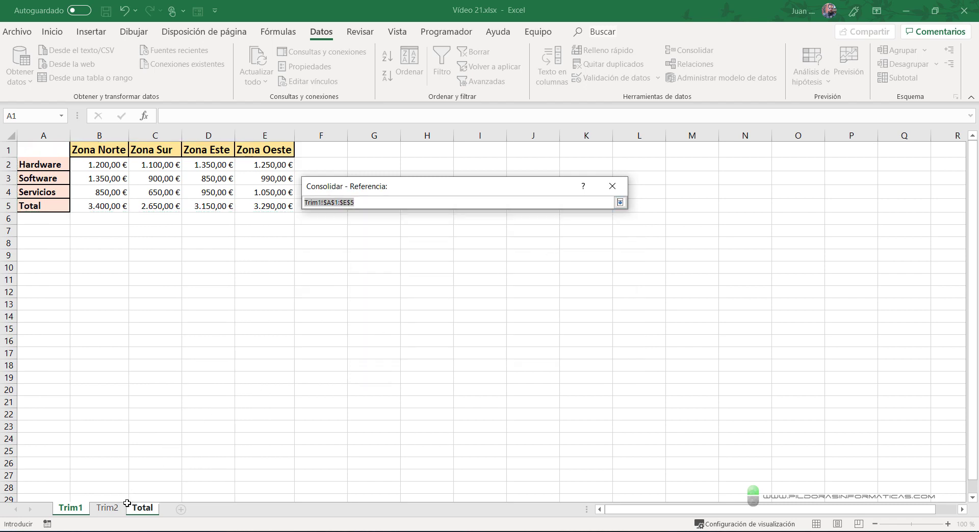
click(107, 507)
drag(46, 151, 279, 209)
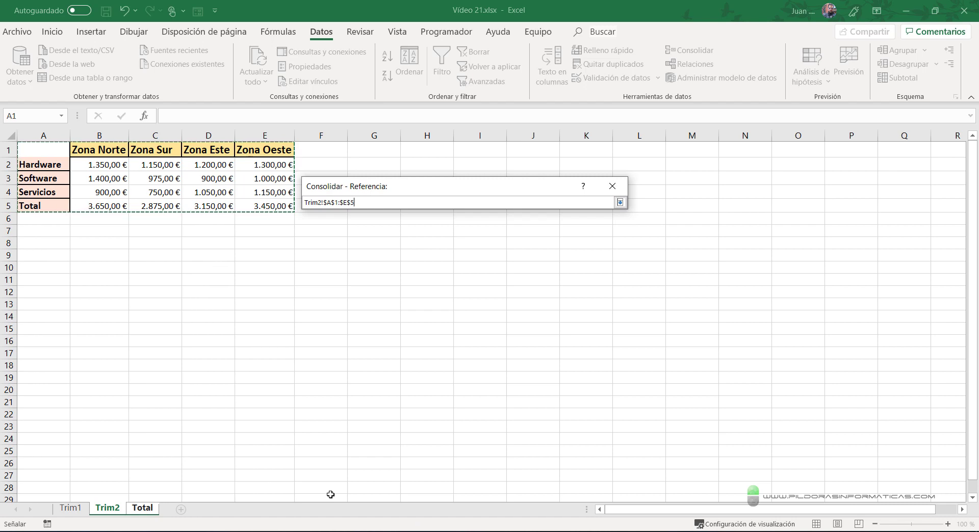
key(Return)
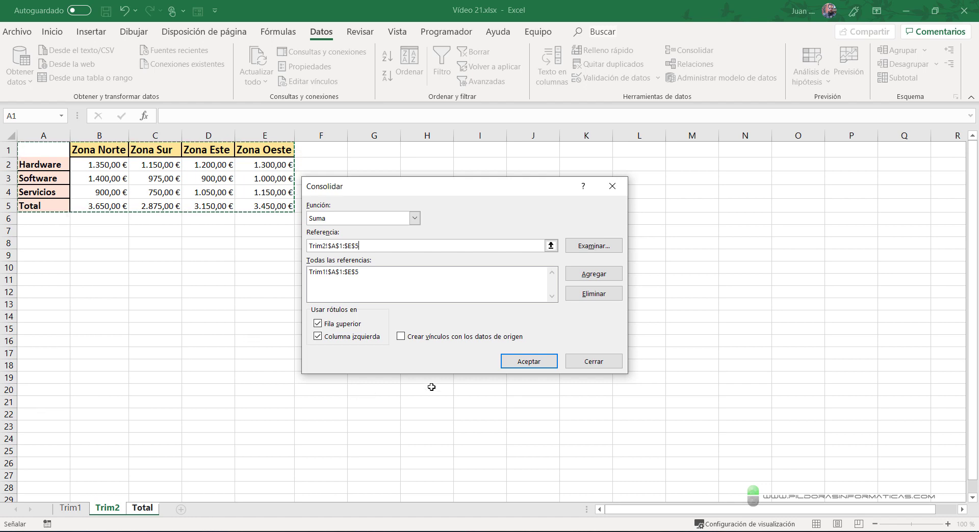
Add Trim2!$A$1:$E$5 to the list, keeping Fila superior and Columna izquierda labels checked
click(589, 275)
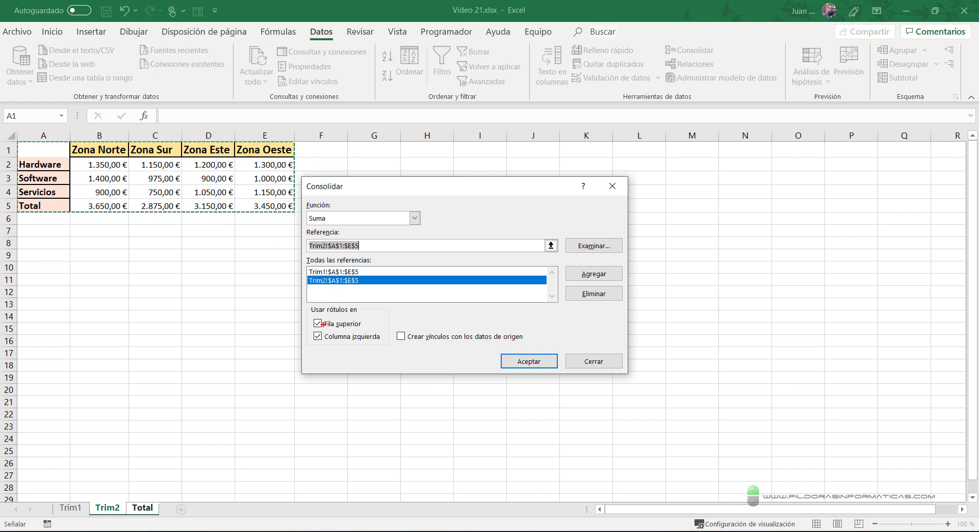
drag(307, 315, 370, 330)
drag(309, 330, 377, 348)
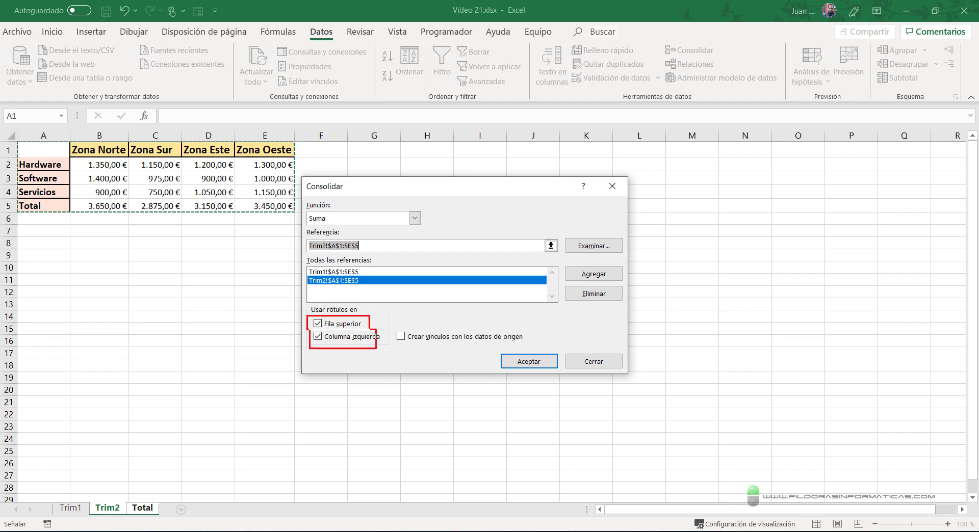
drag(67, 137, 305, 159)
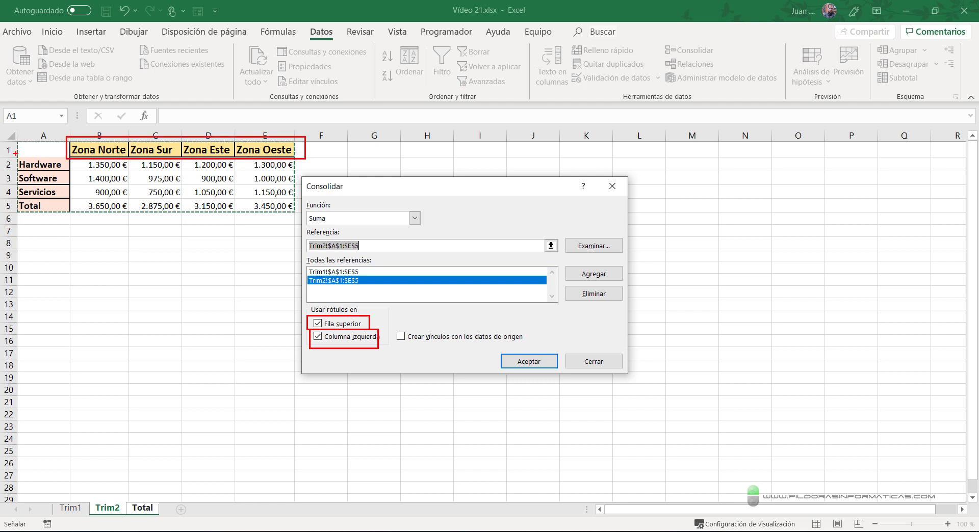
drag(16, 153, 73, 228)
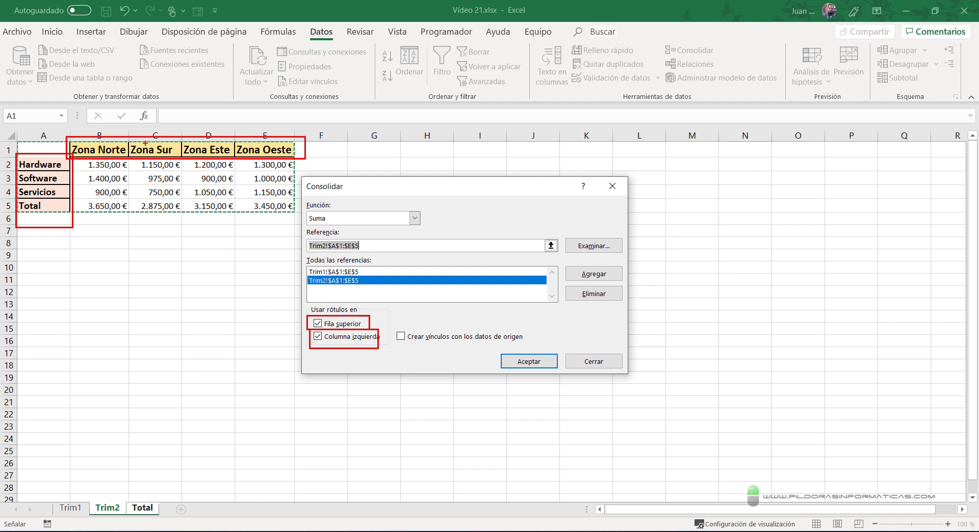
drag(145, 144, 191, 83)
drag(67, 210, 117, 326)
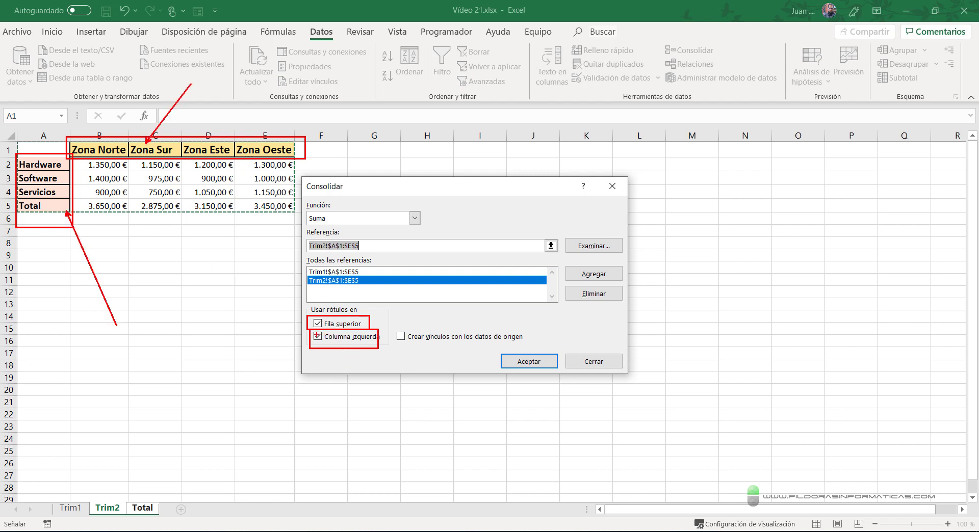
mouse_move(312, 338)
mouse_down()
mouse_move(262, 338)
mouse_move(253, 307)
mouse_up()
key(Escape)
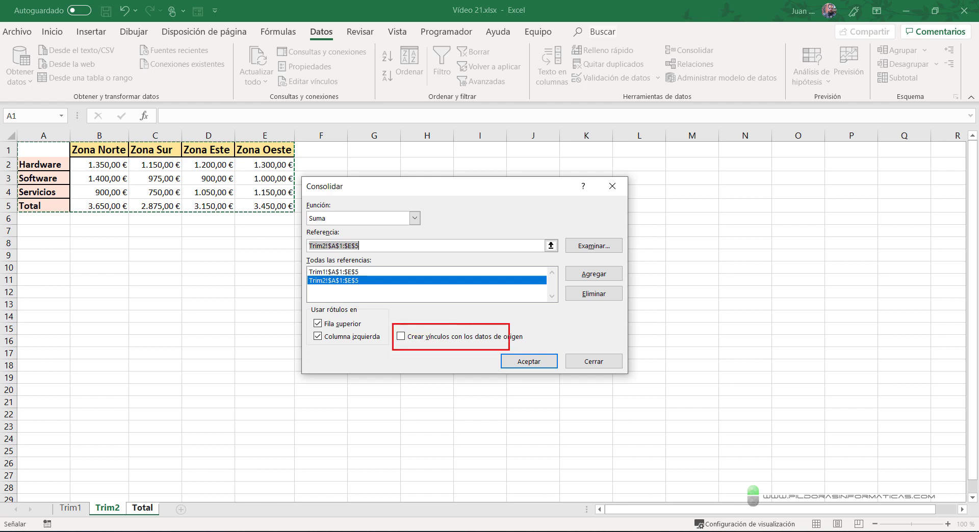
Leave Crear vínculos con los datos de origen unchecked for this consolidation
mouse_move(392, 324)
mouse_down()
mouse_move(531, 346)
mouse_move(626, 343)
mouse_up()
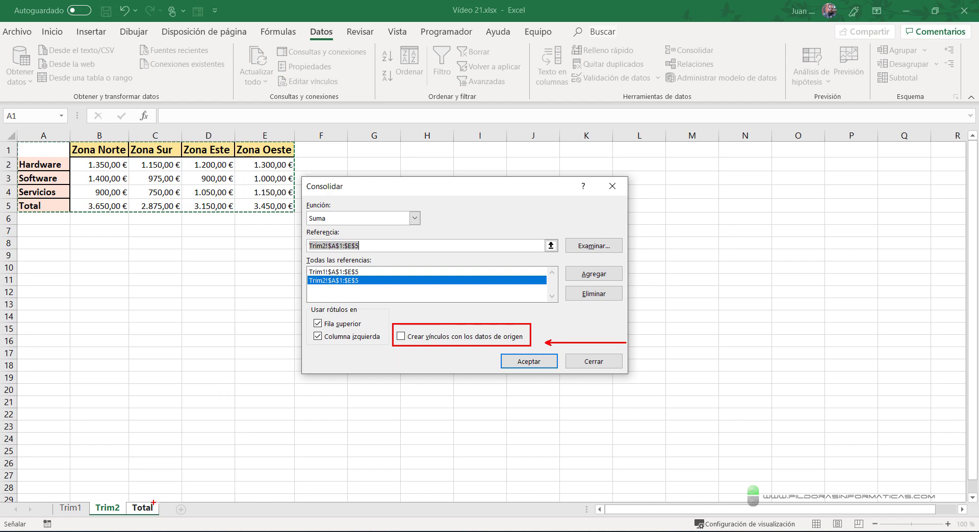
drag(154, 502, 190, 451)
drag(409, 332, 437, 323)
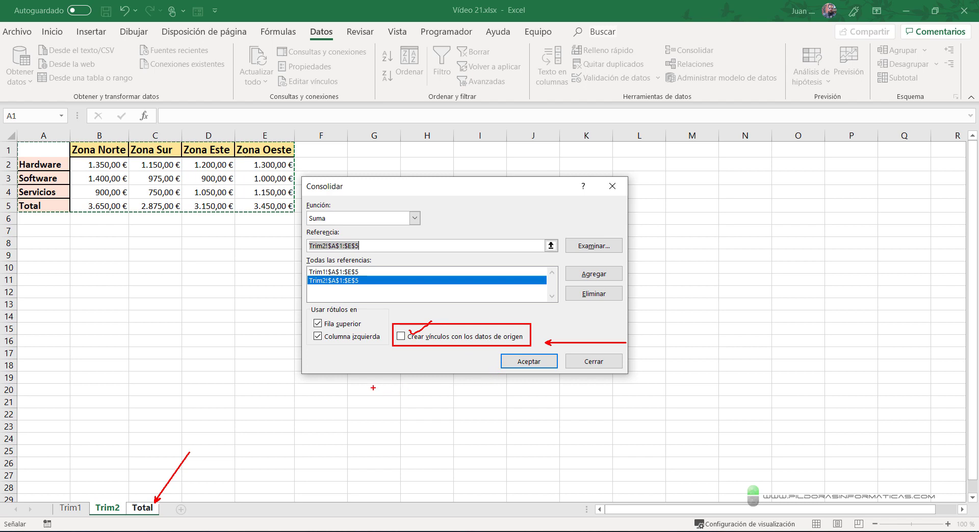
key(Escape)
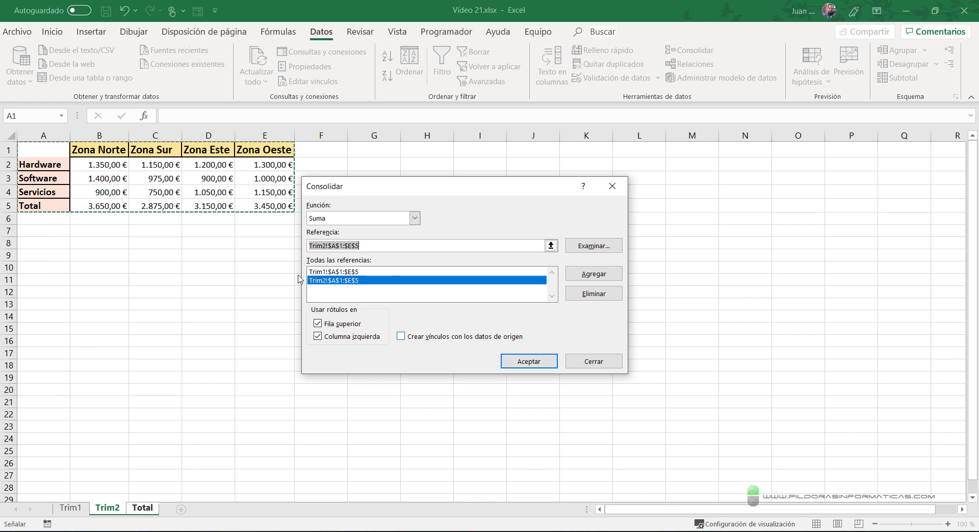
Run the consolidation into Total, compare with Trim1 and Trim2, then clear A1:E5
click(529, 362)
click(348, 346)
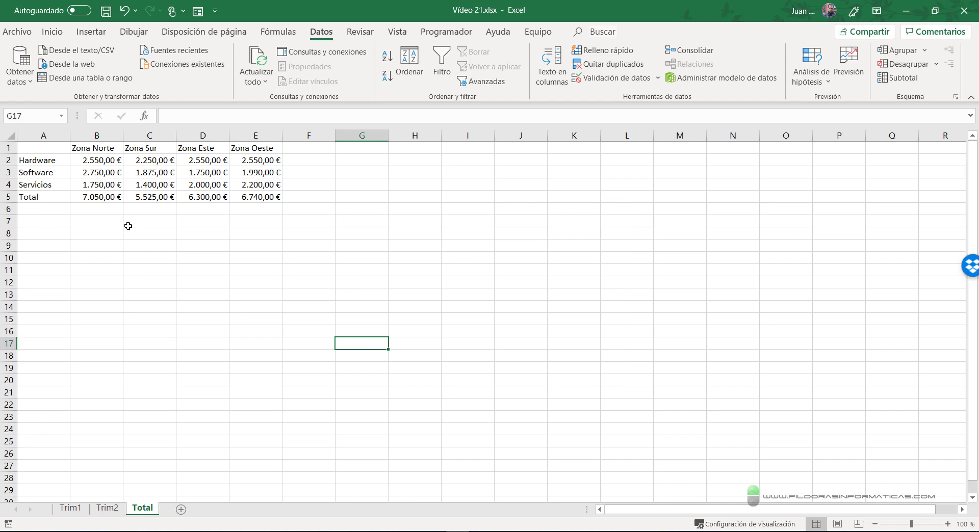
click(71, 508)
click(108, 509)
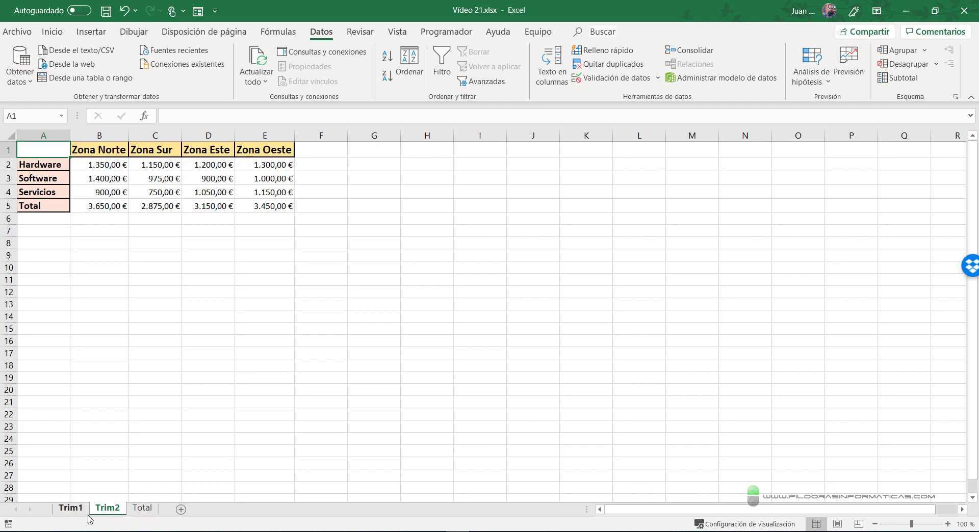
click(143, 513)
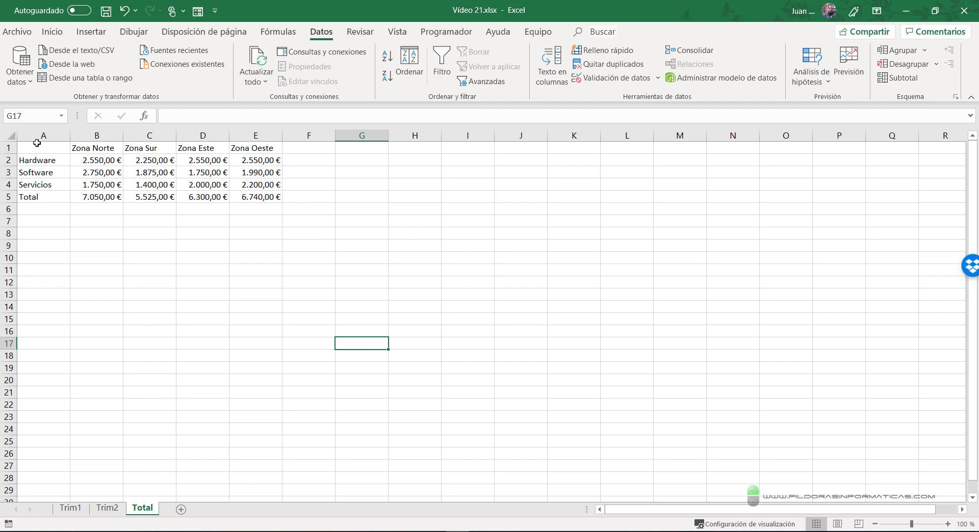
drag(37, 143, 257, 195)
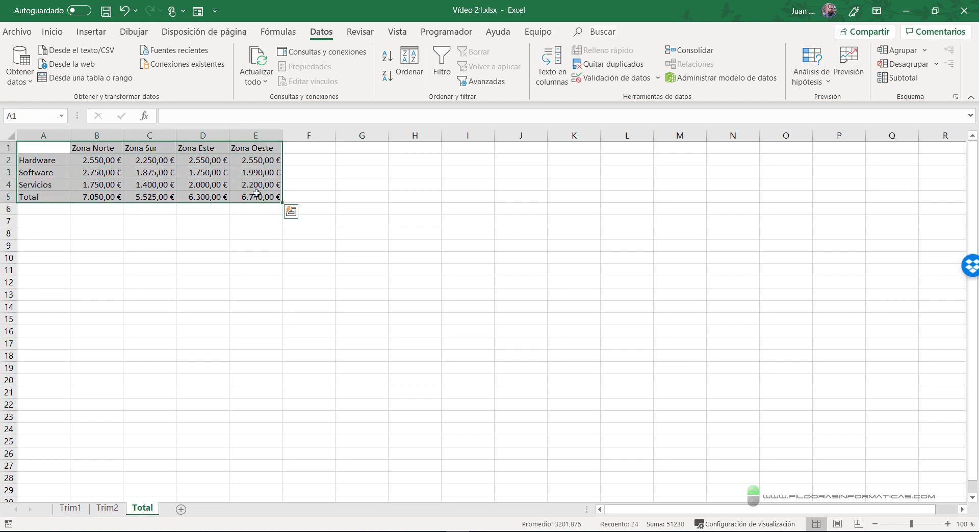
key(Delete)
Select A1 and remove the Trim2 and Trim1 references from the Consolidar list
click(233, 208)
click(48, 149)
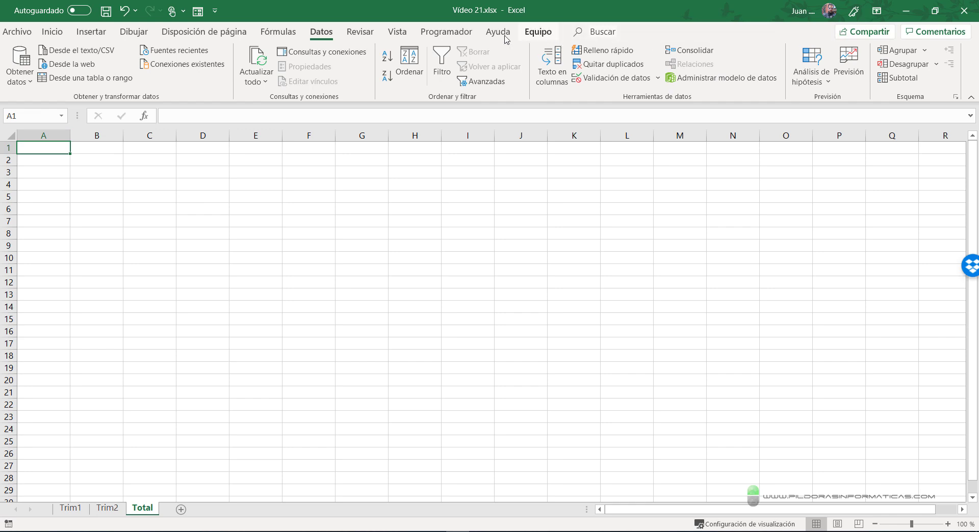
click(689, 50)
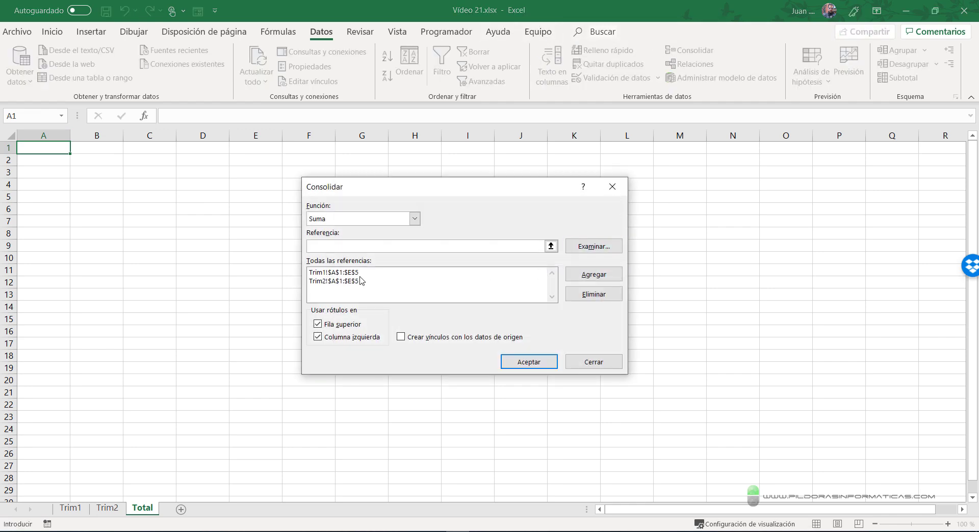
click(345, 281)
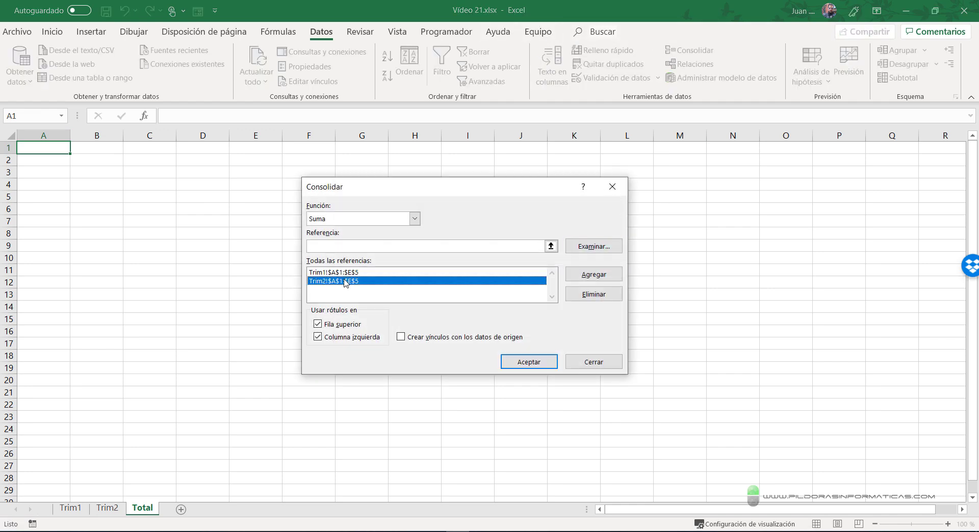
click(593, 295)
click(592, 297)
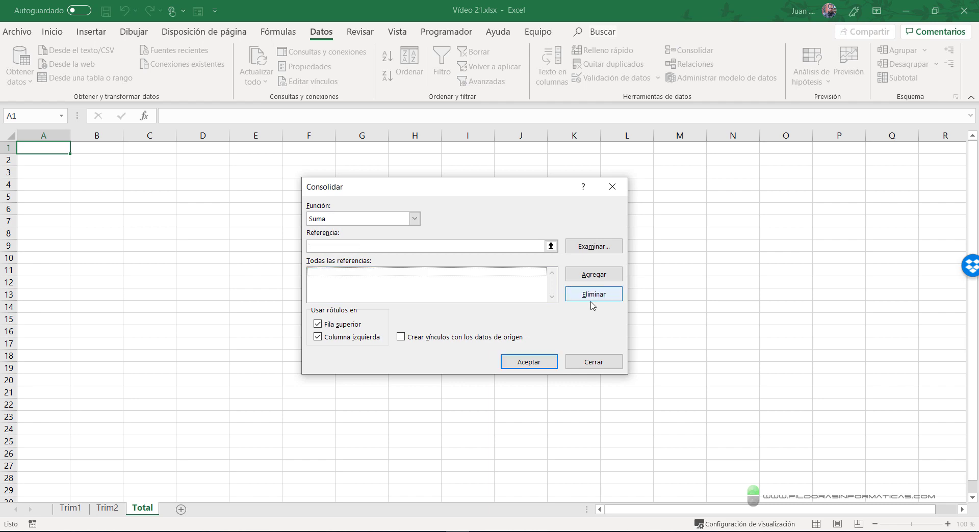
click(593, 363)
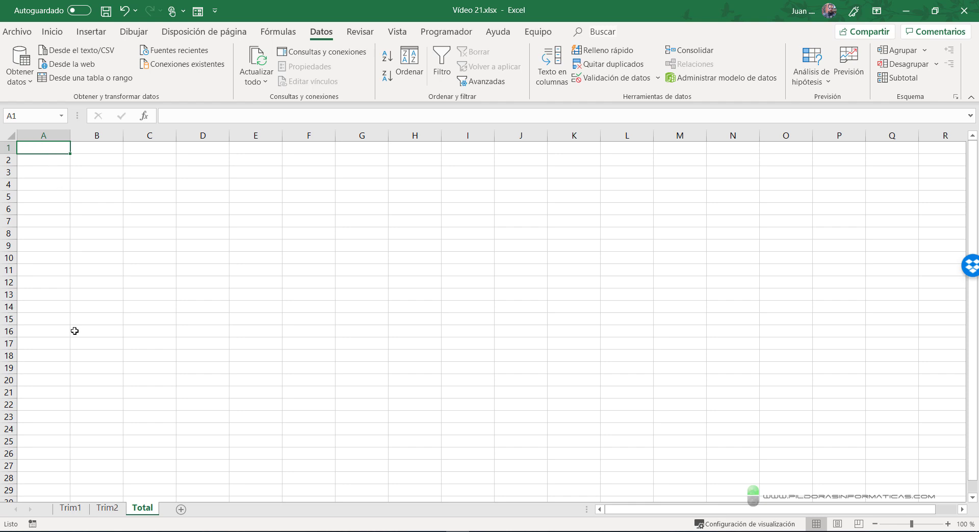
Reopen Consolidar and add Trim1!$A$1:$E$5 as a source reference
click(681, 55)
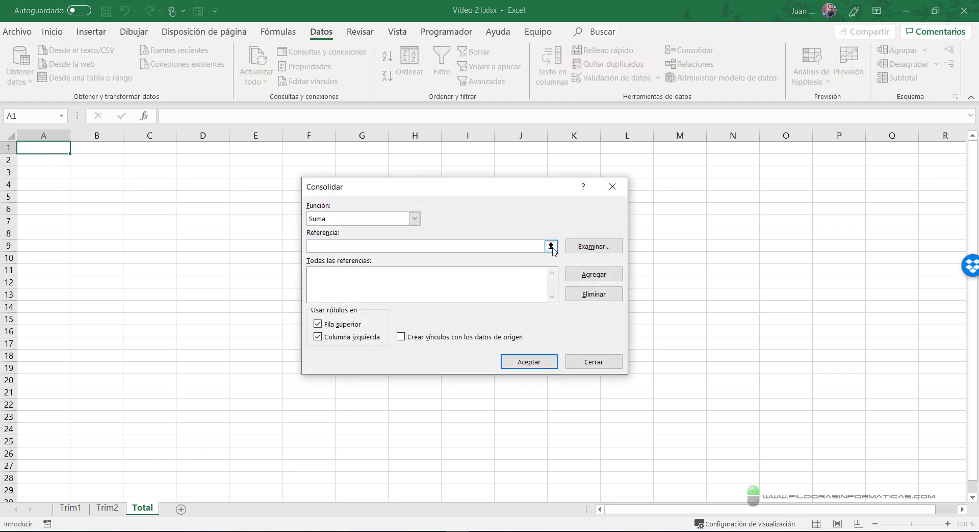
click(551, 246)
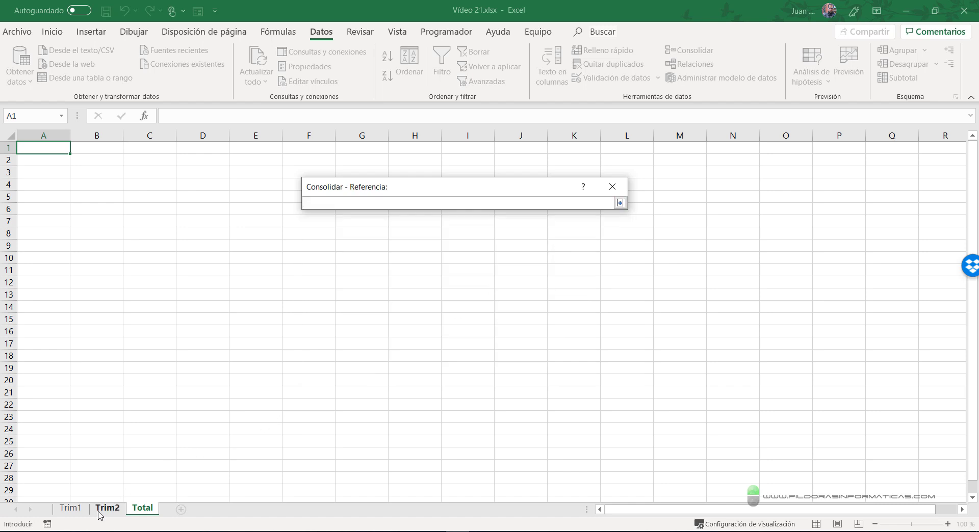
click(70, 508)
drag(46, 150, 266, 203)
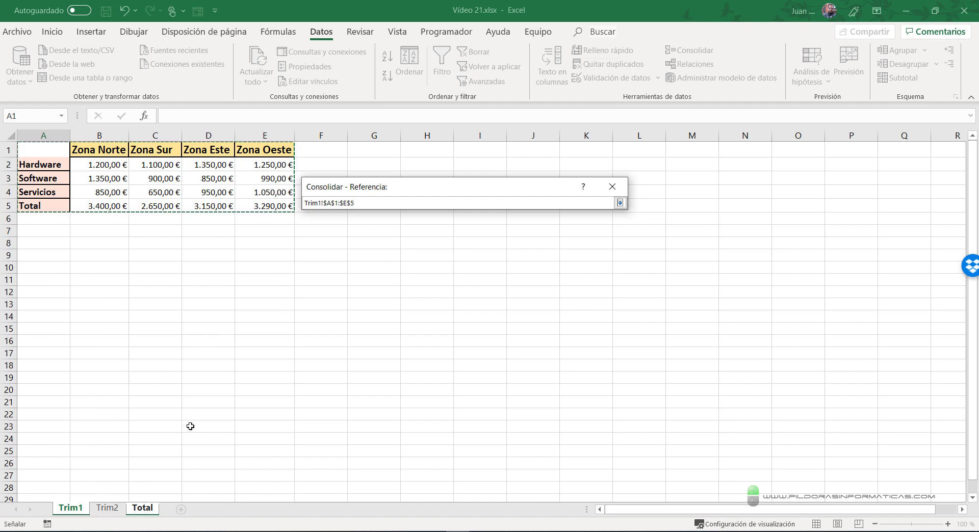
key(Return)
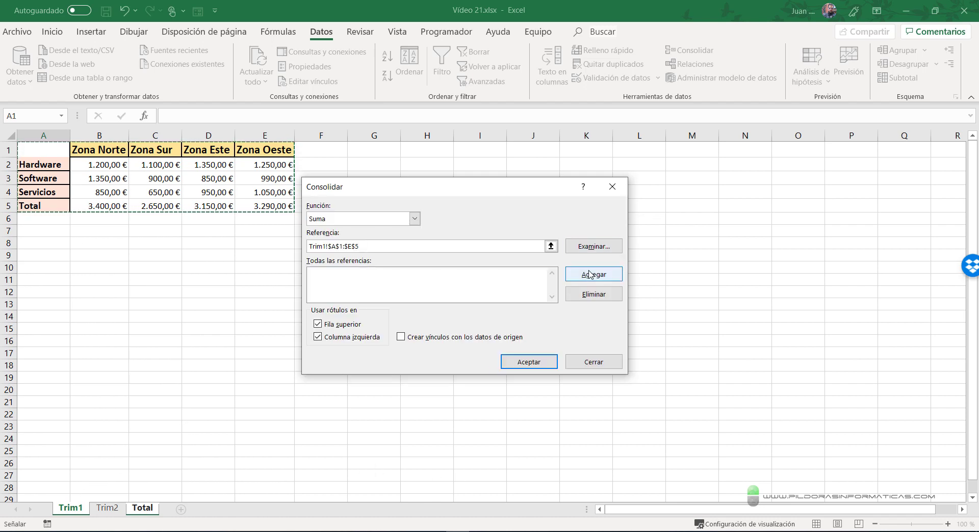
click(590, 275)
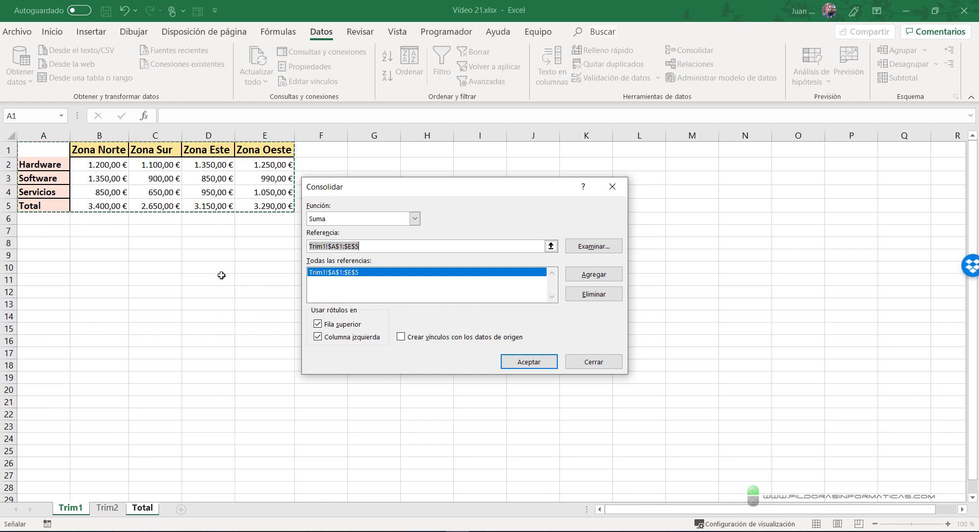
Add the Trim2 range, enable Crear vínculos con los datos de origen, and build the consolidation
drag(151, 219, 226, 374)
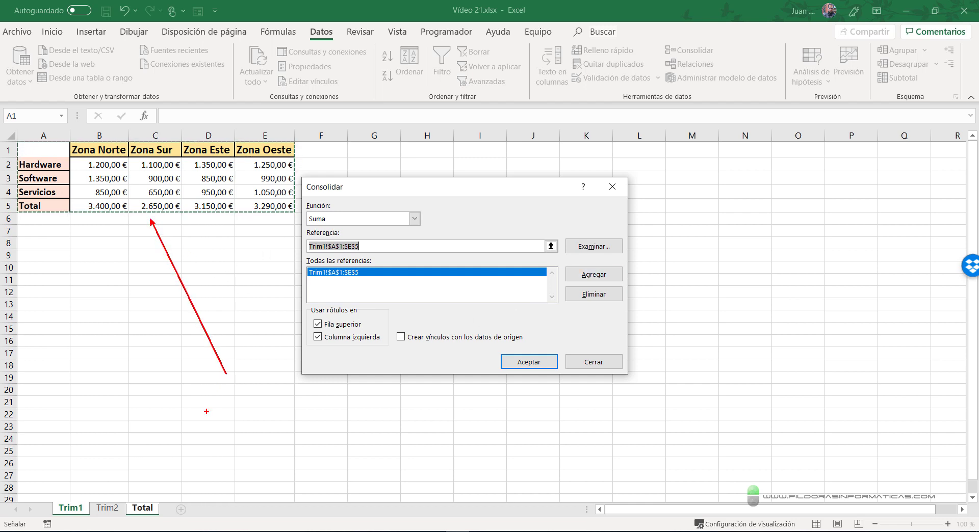
drag(61, 499, 97, 435)
drag(112, 496, 145, 441)
drag(157, 481, 184, 444)
drag(218, 494, 268, 456)
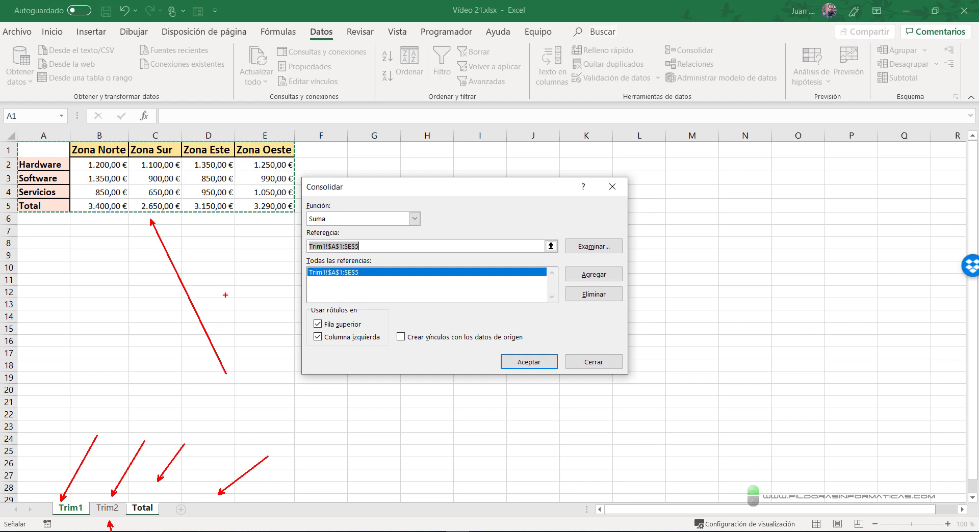
key(Escape)
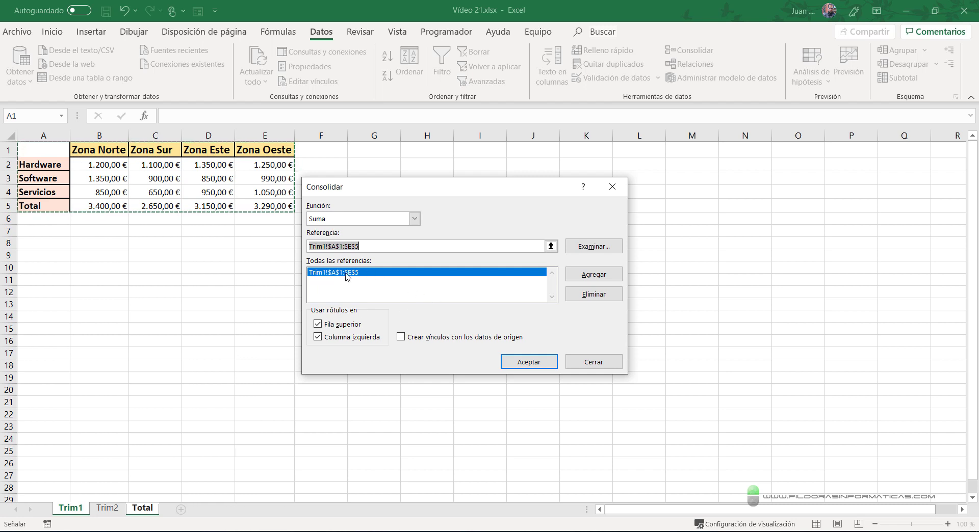
click(109, 508)
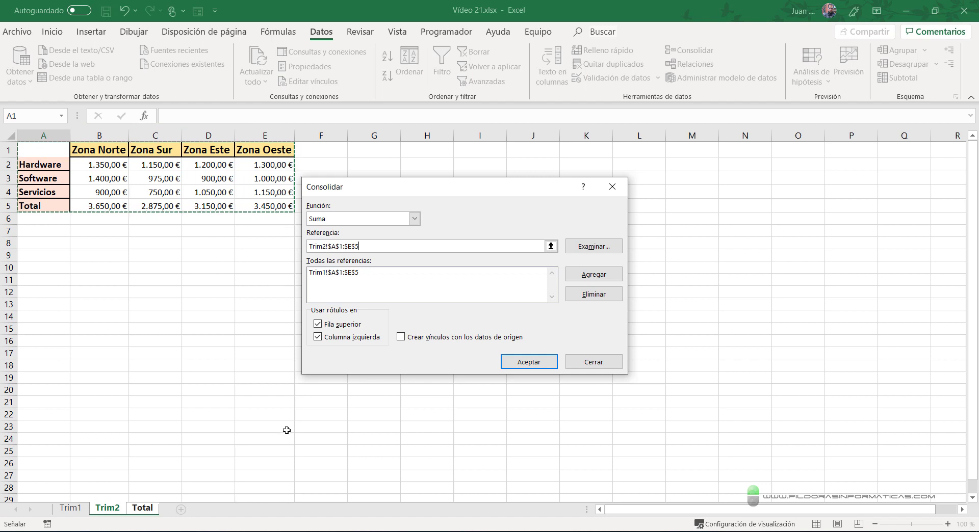
click(584, 278)
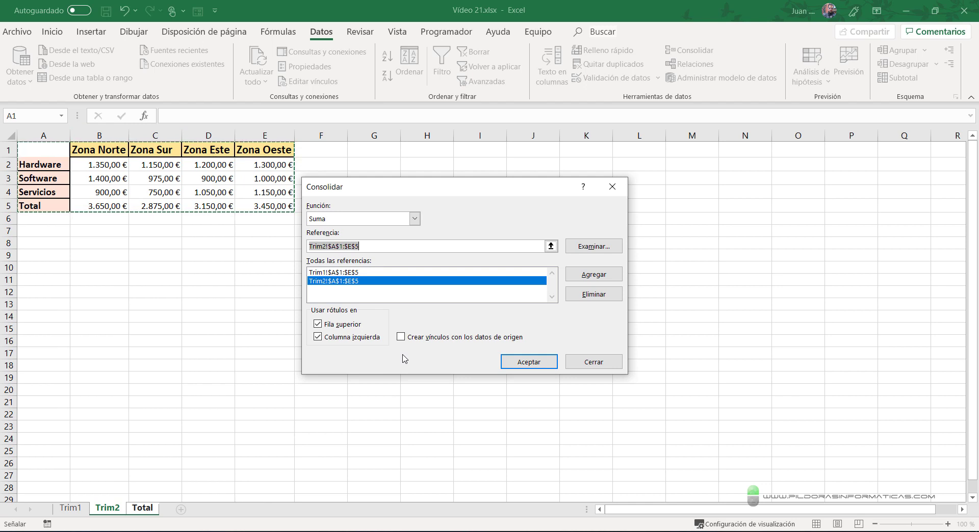
click(401, 337)
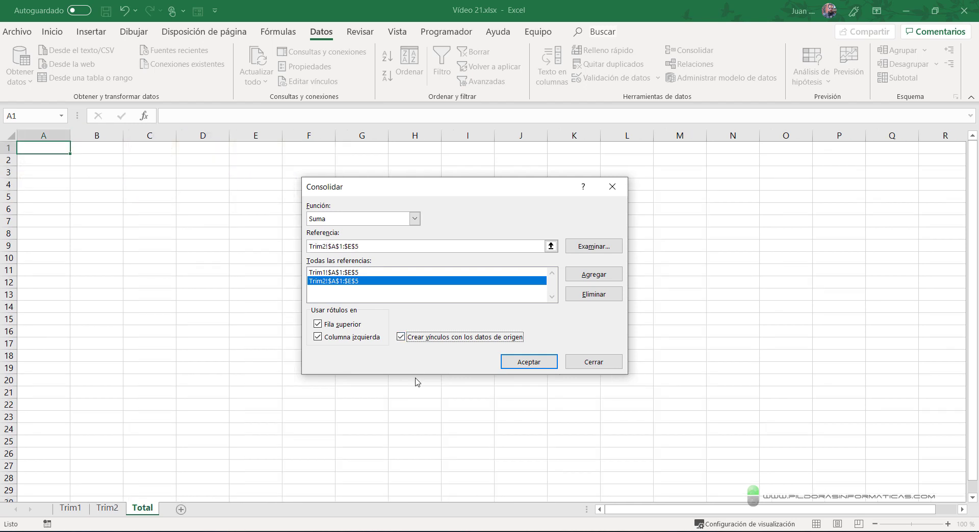
click(523, 361)
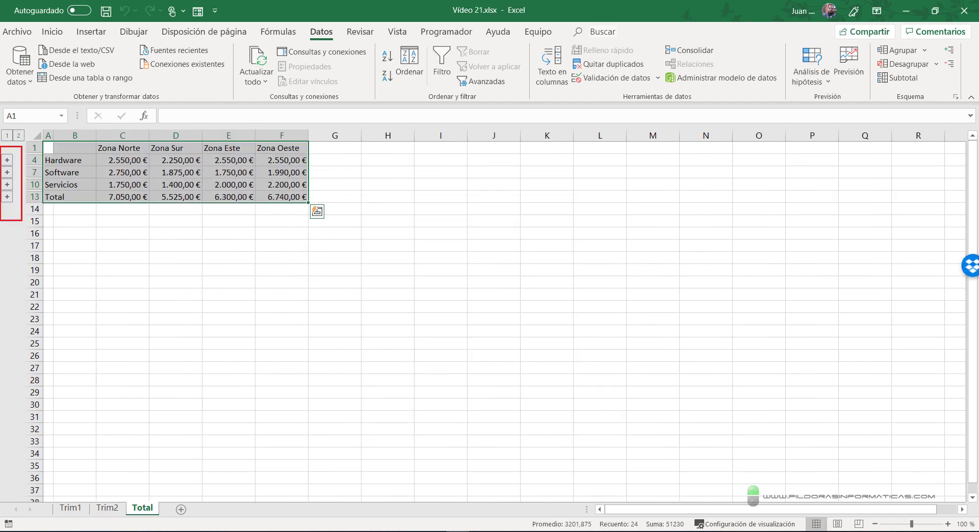
drag(18, 211, 309, 420)
key(Escape)
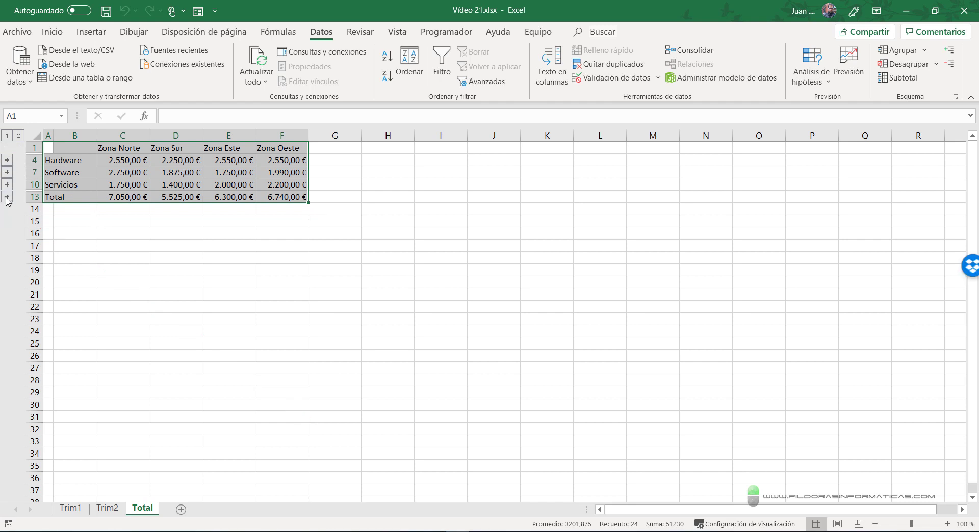
click(8, 160)
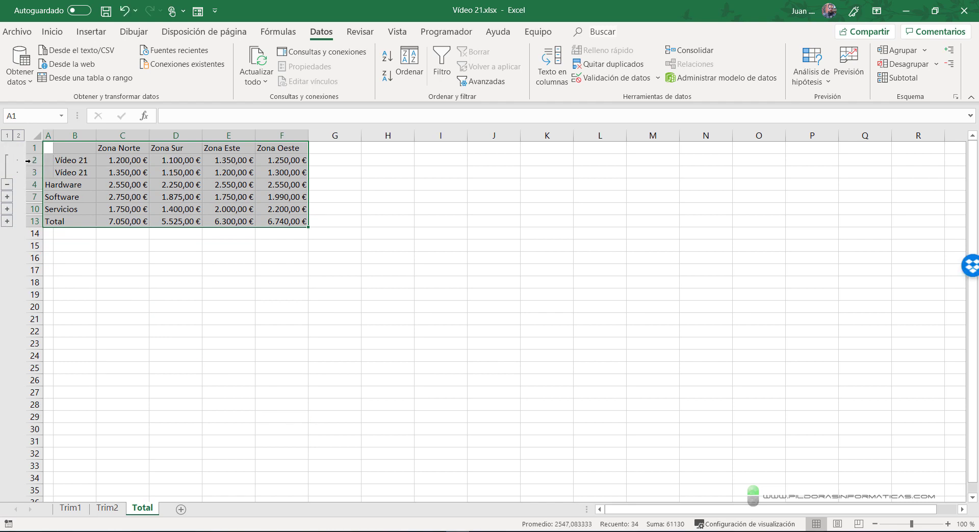
click(7, 184)
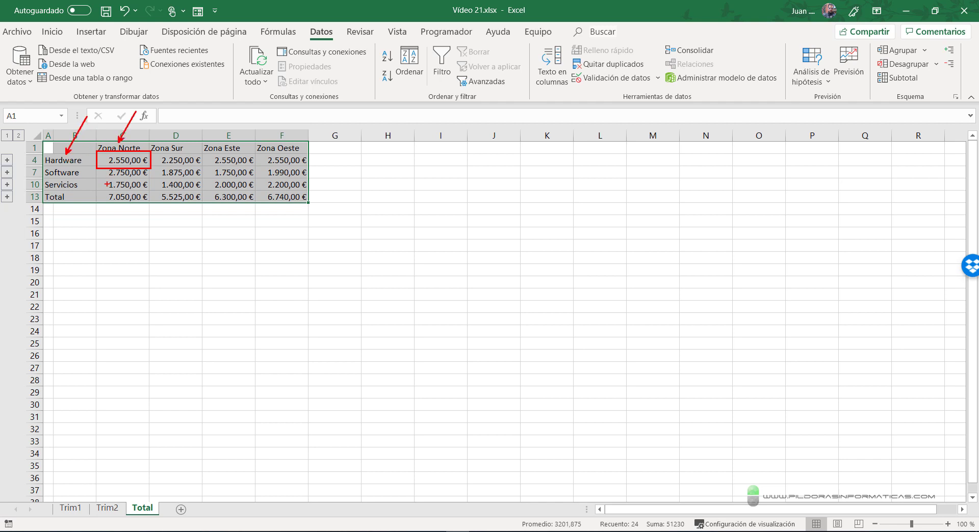
click(7, 160)
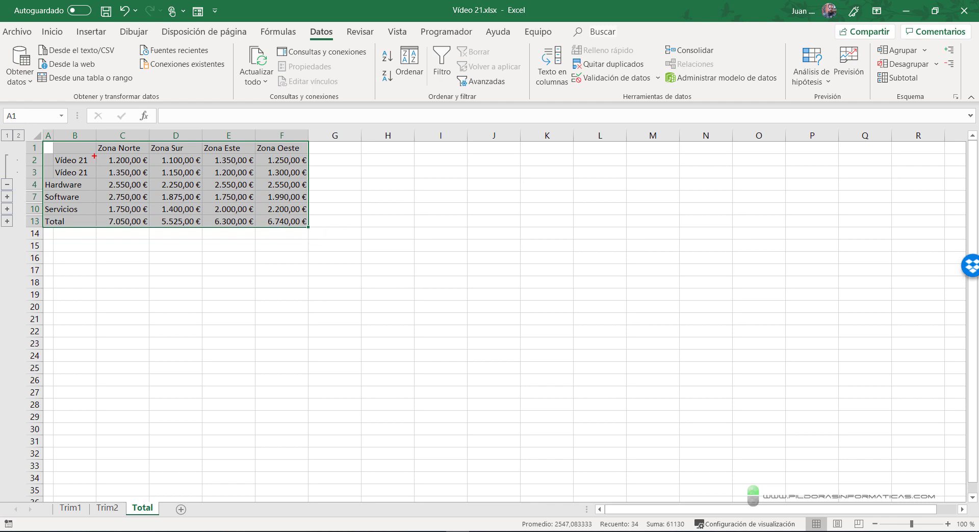
drag(94, 153, 190, 191)
key(Escape)
drag(253, 199, 312, 216)
key(Escape)
click(7, 208)
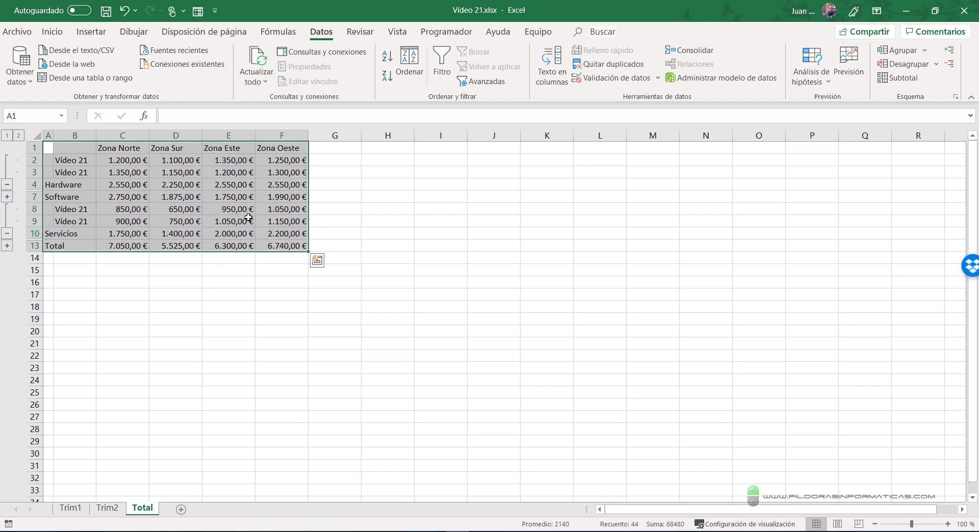
drag(254, 200, 310, 229)
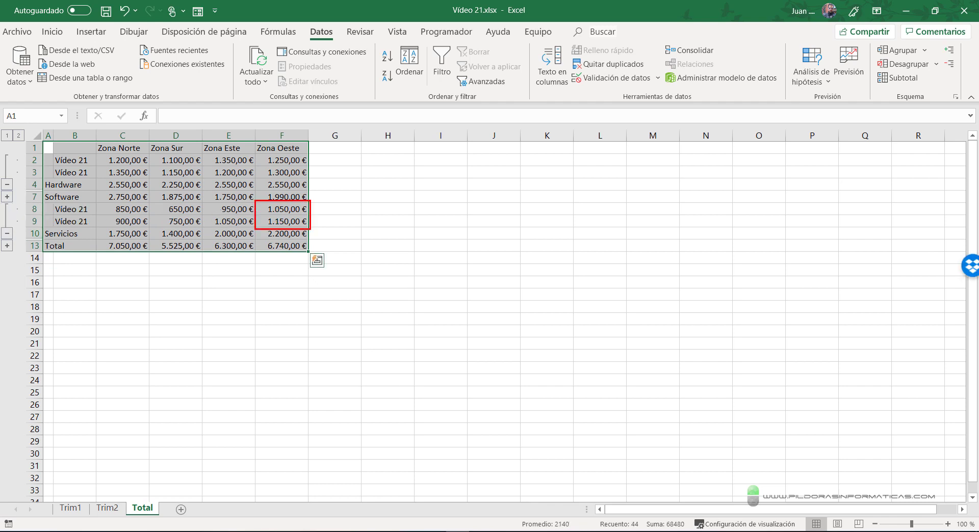
click(7, 233)
click(6, 185)
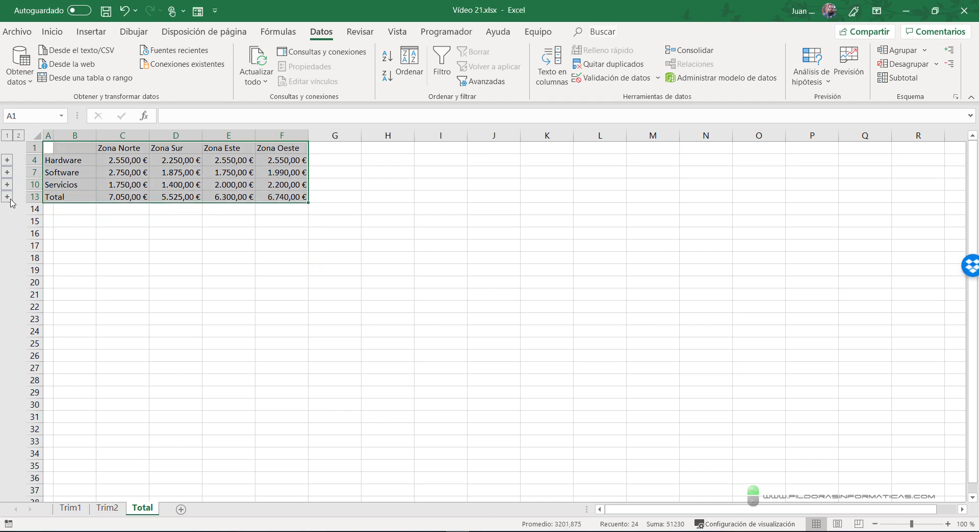
mouse_move(46, 147)
mouse_down()
mouse_move(18, 158)
mouse_move(20, 198)
mouse_up()
drag(1, 123, 29, 147)
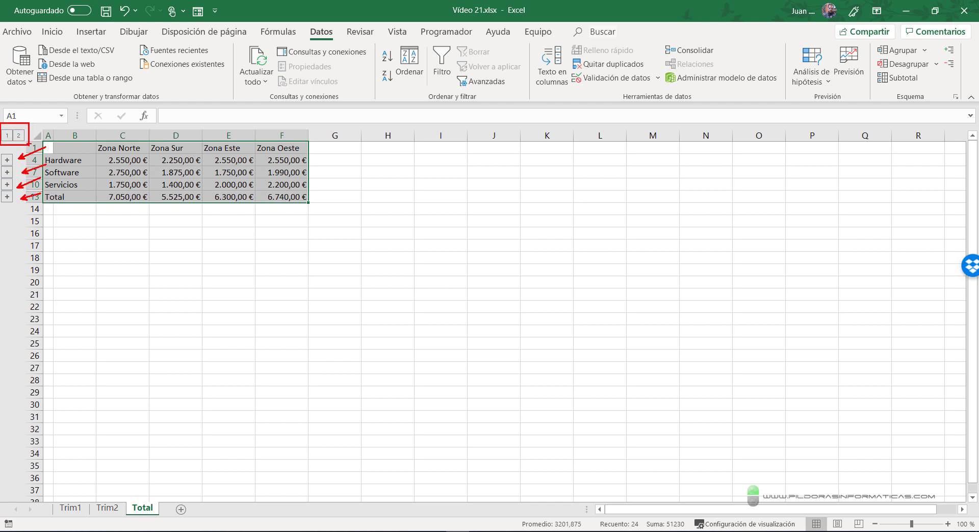
drag(110, 92, 29, 137)
key(Escape)
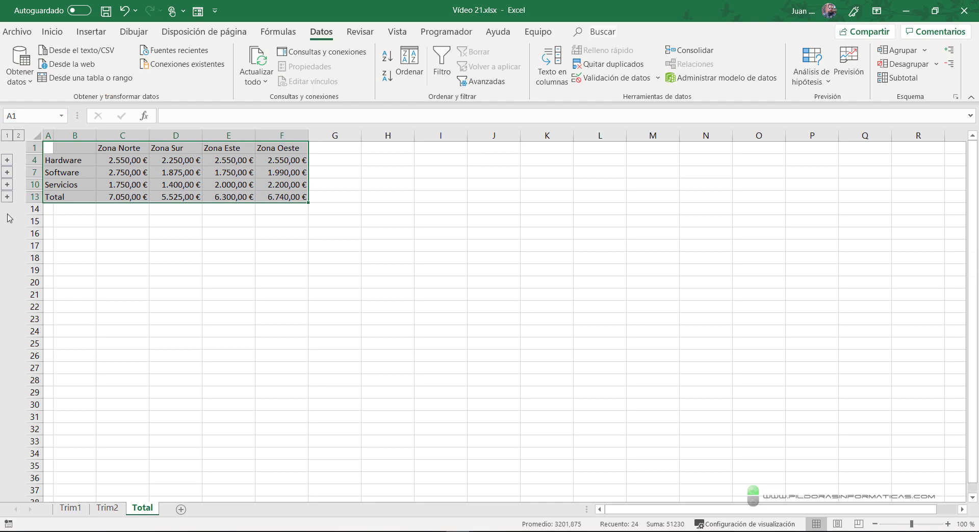
click(19, 136)
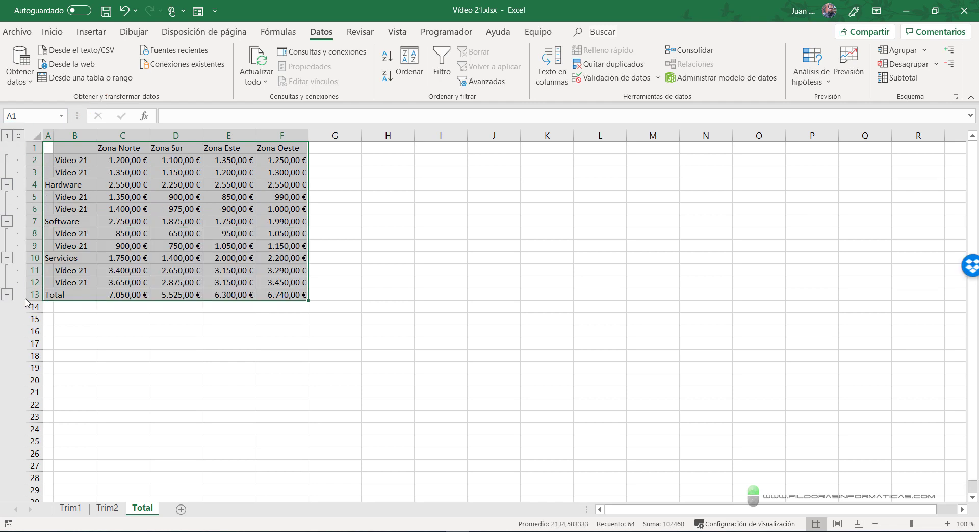
click(7, 135)
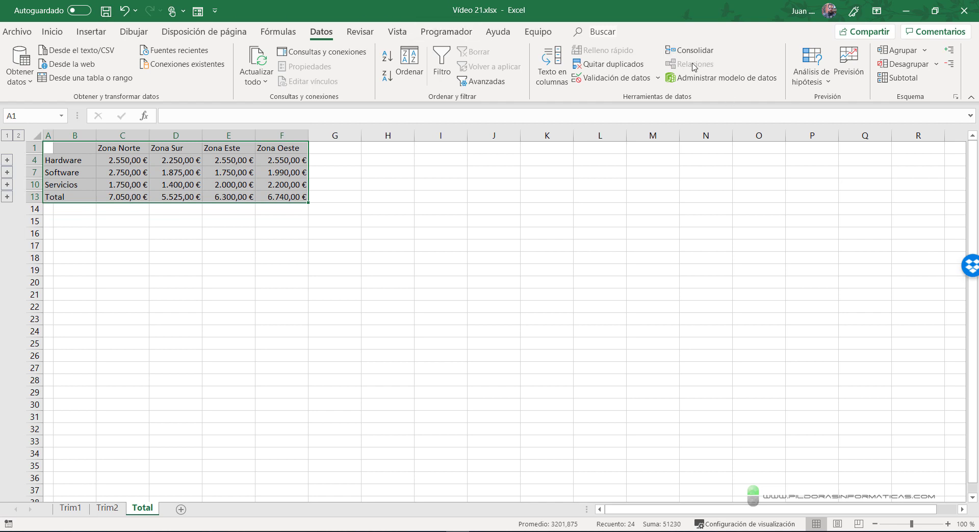
click(67, 509)
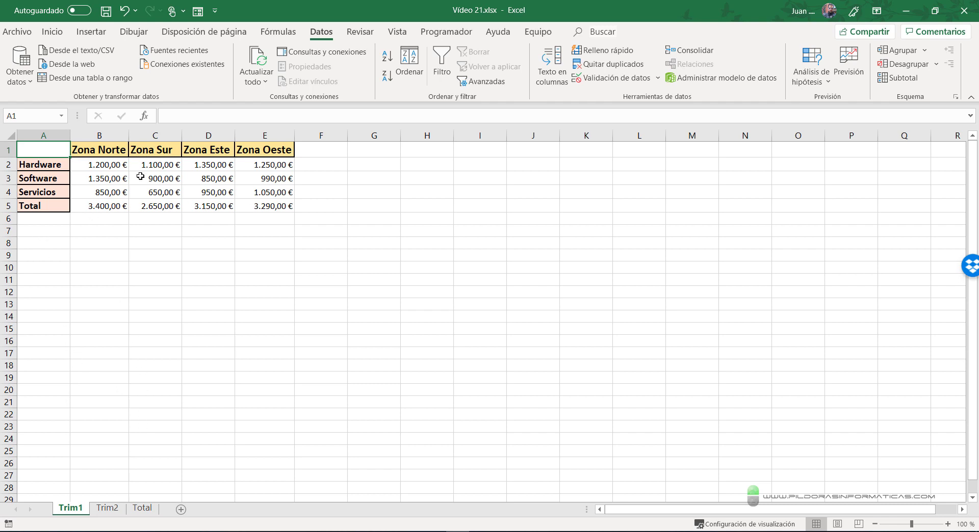
click(113, 166)
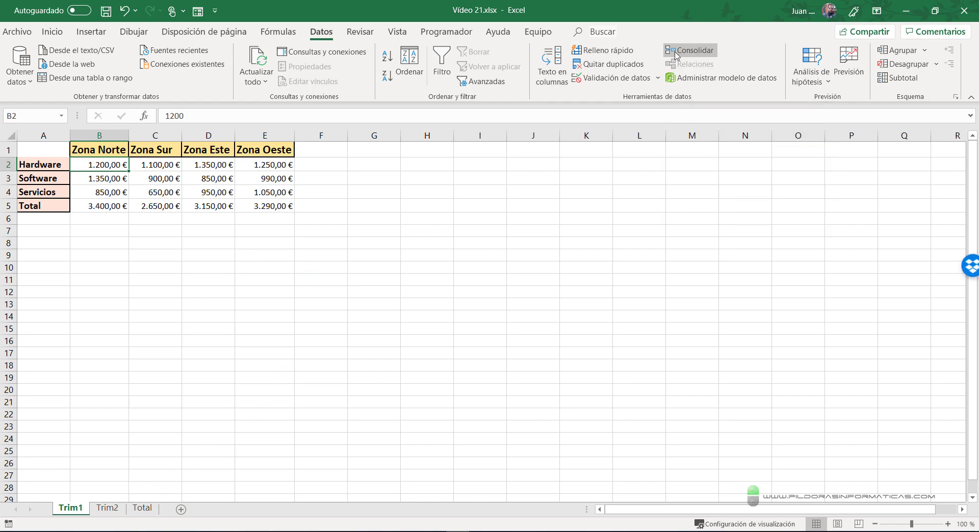
click(148, 514)
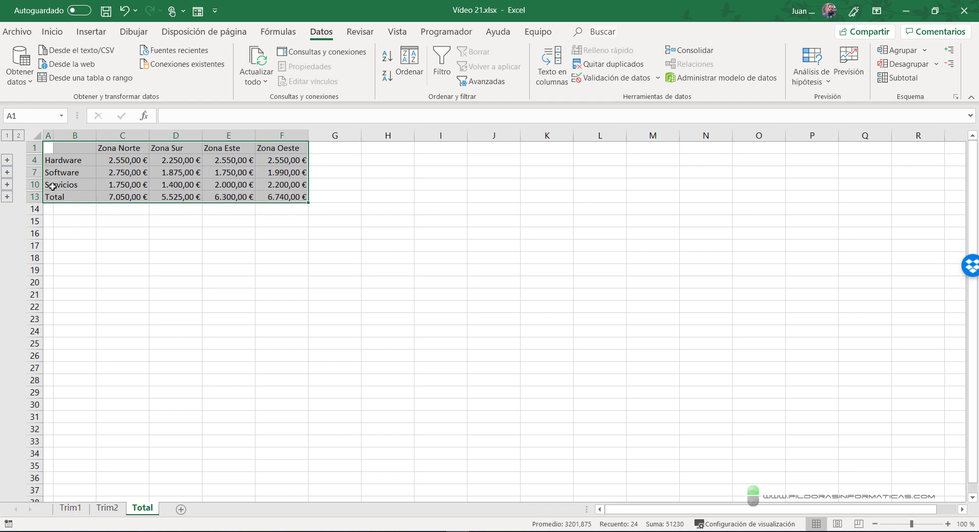
click(281, 163)
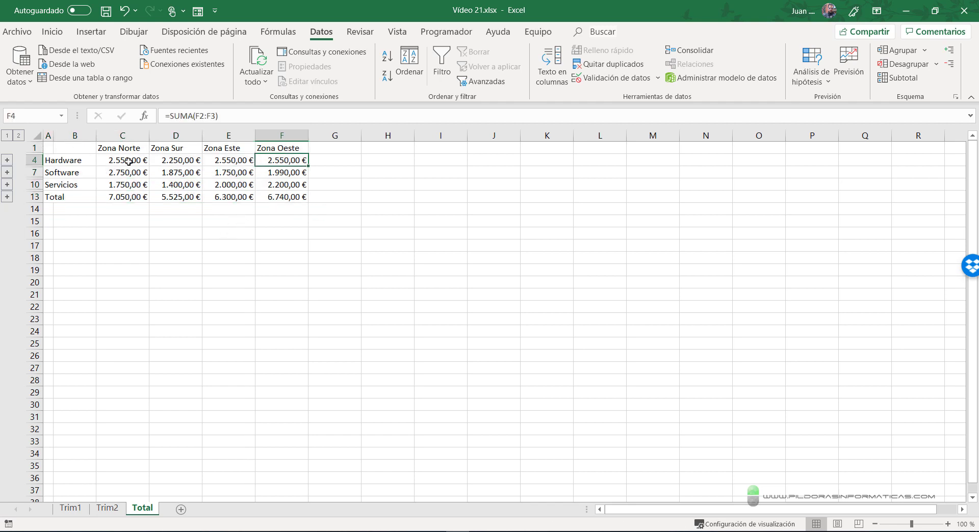
Set Trim1's Hardware Zona Oeste to 1.500.000 and autofit Total's column F to 1.501.300,00 €
click(81, 507)
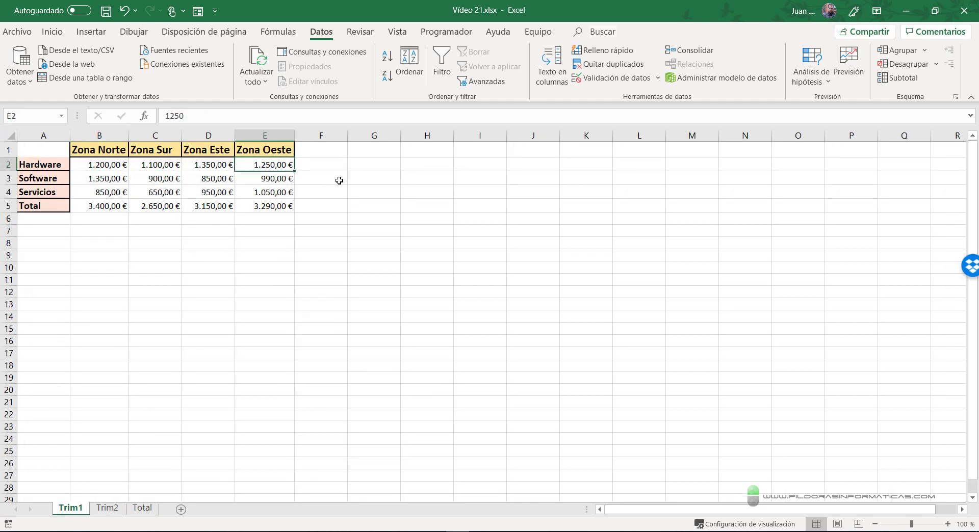
text(1.500.0)
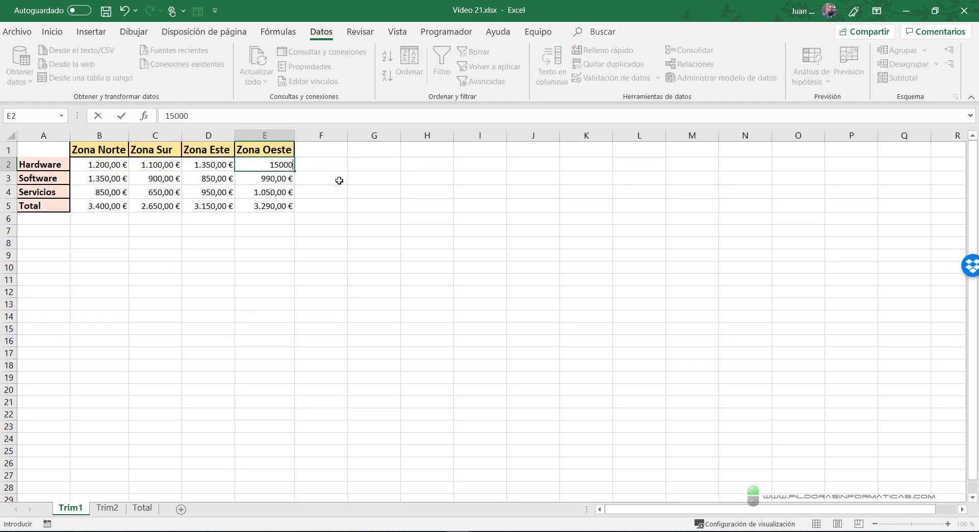
text(00)
key(Return)
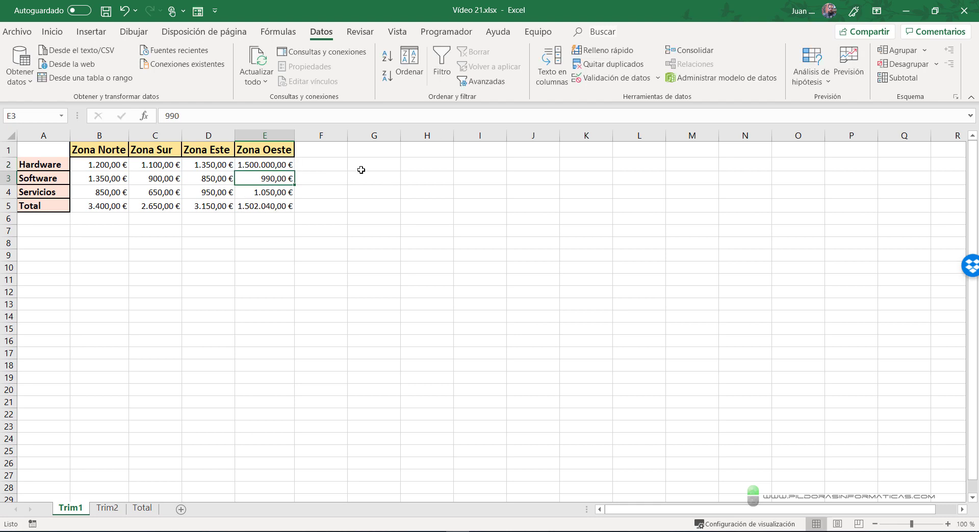
click(142, 508)
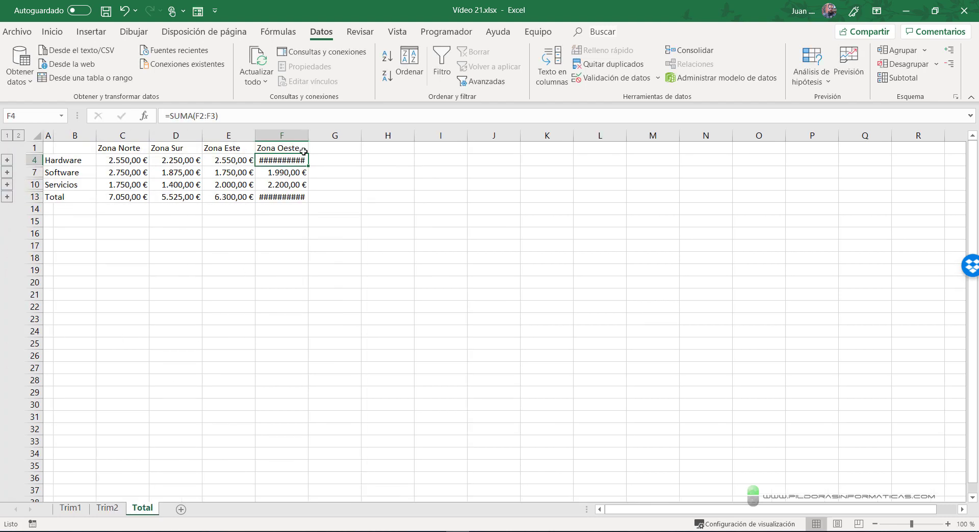
double_click(308, 137)
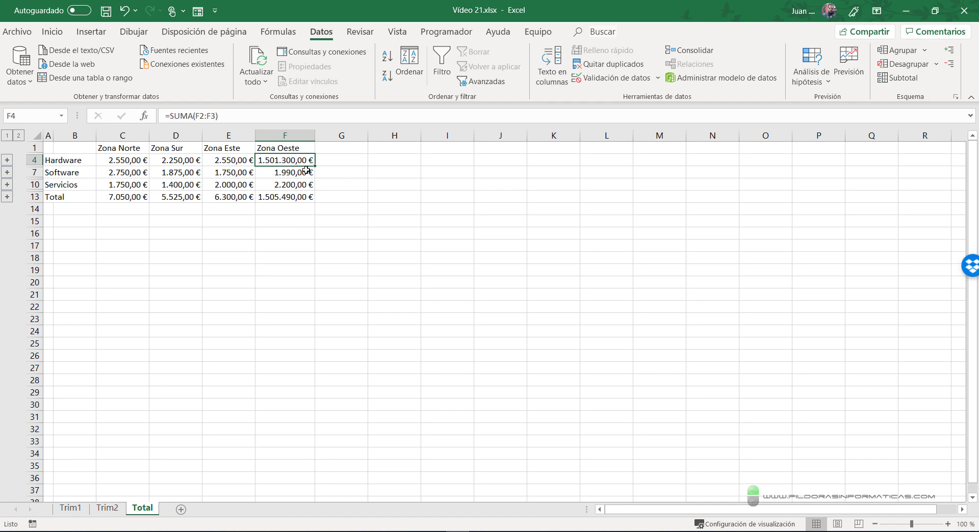